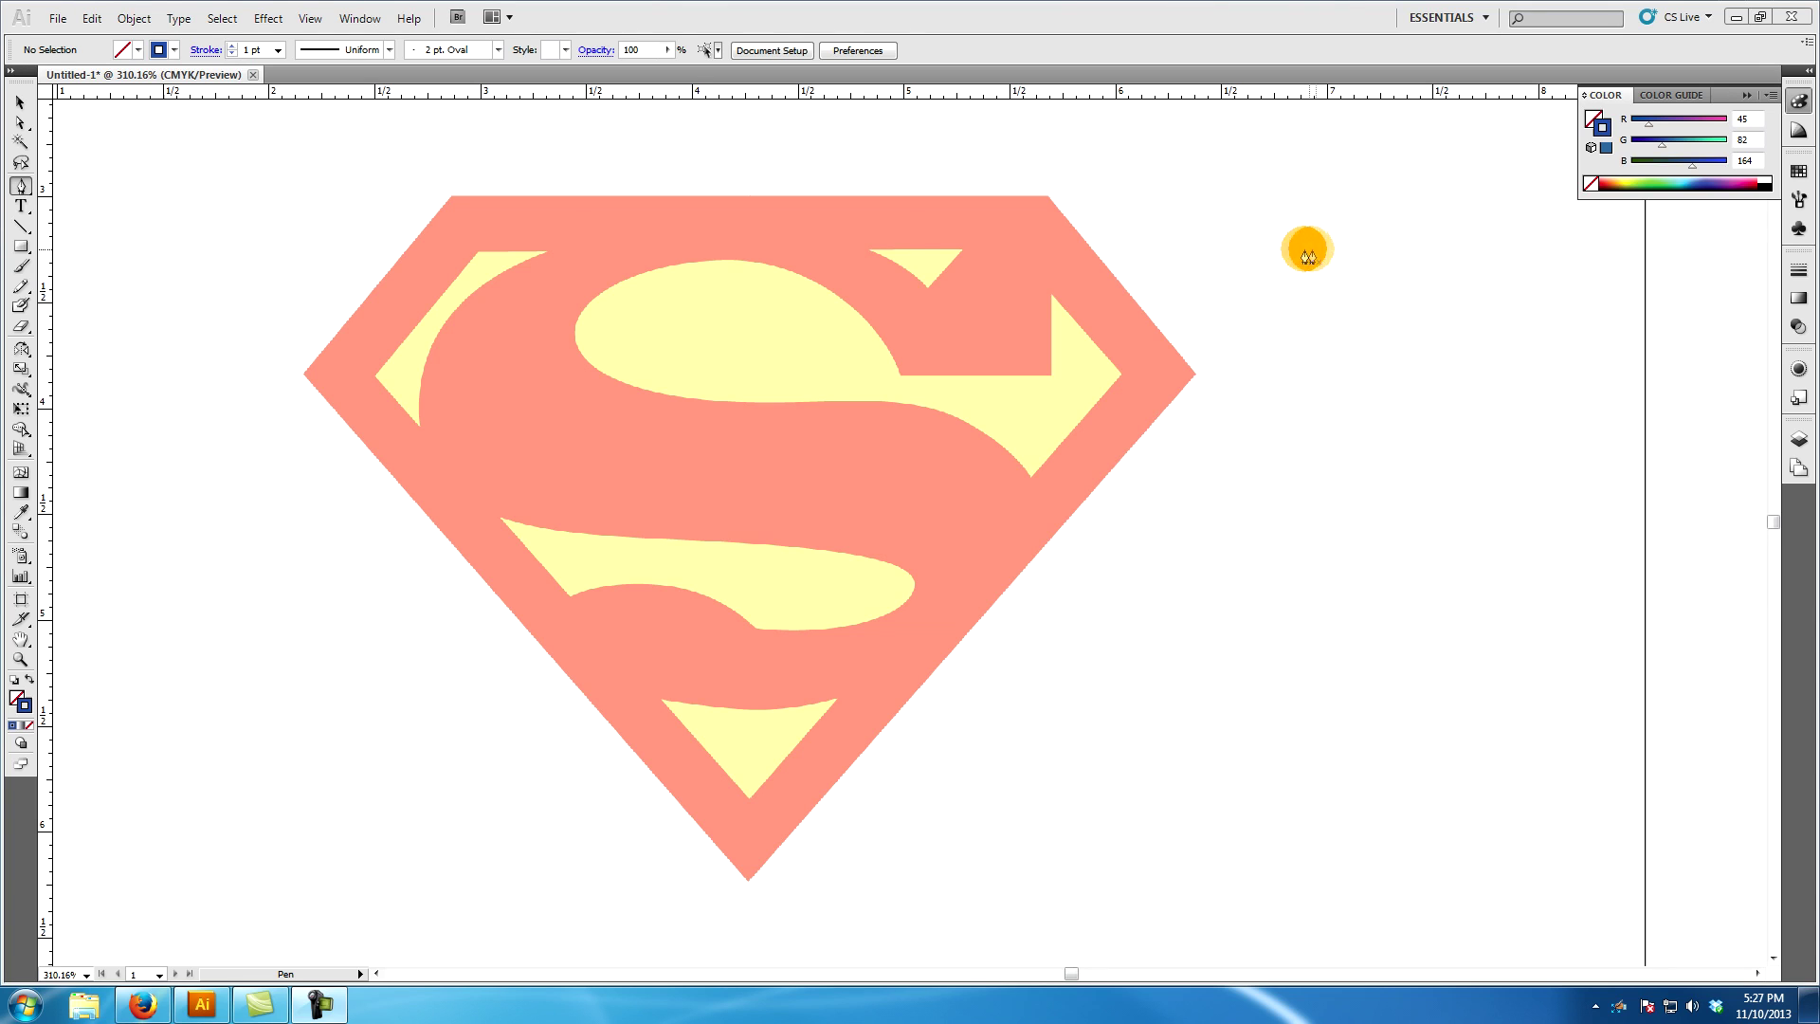
Trace a closed five-corner straight path around the shield's outer pentagon edge, then deselect
left_click(21, 186)
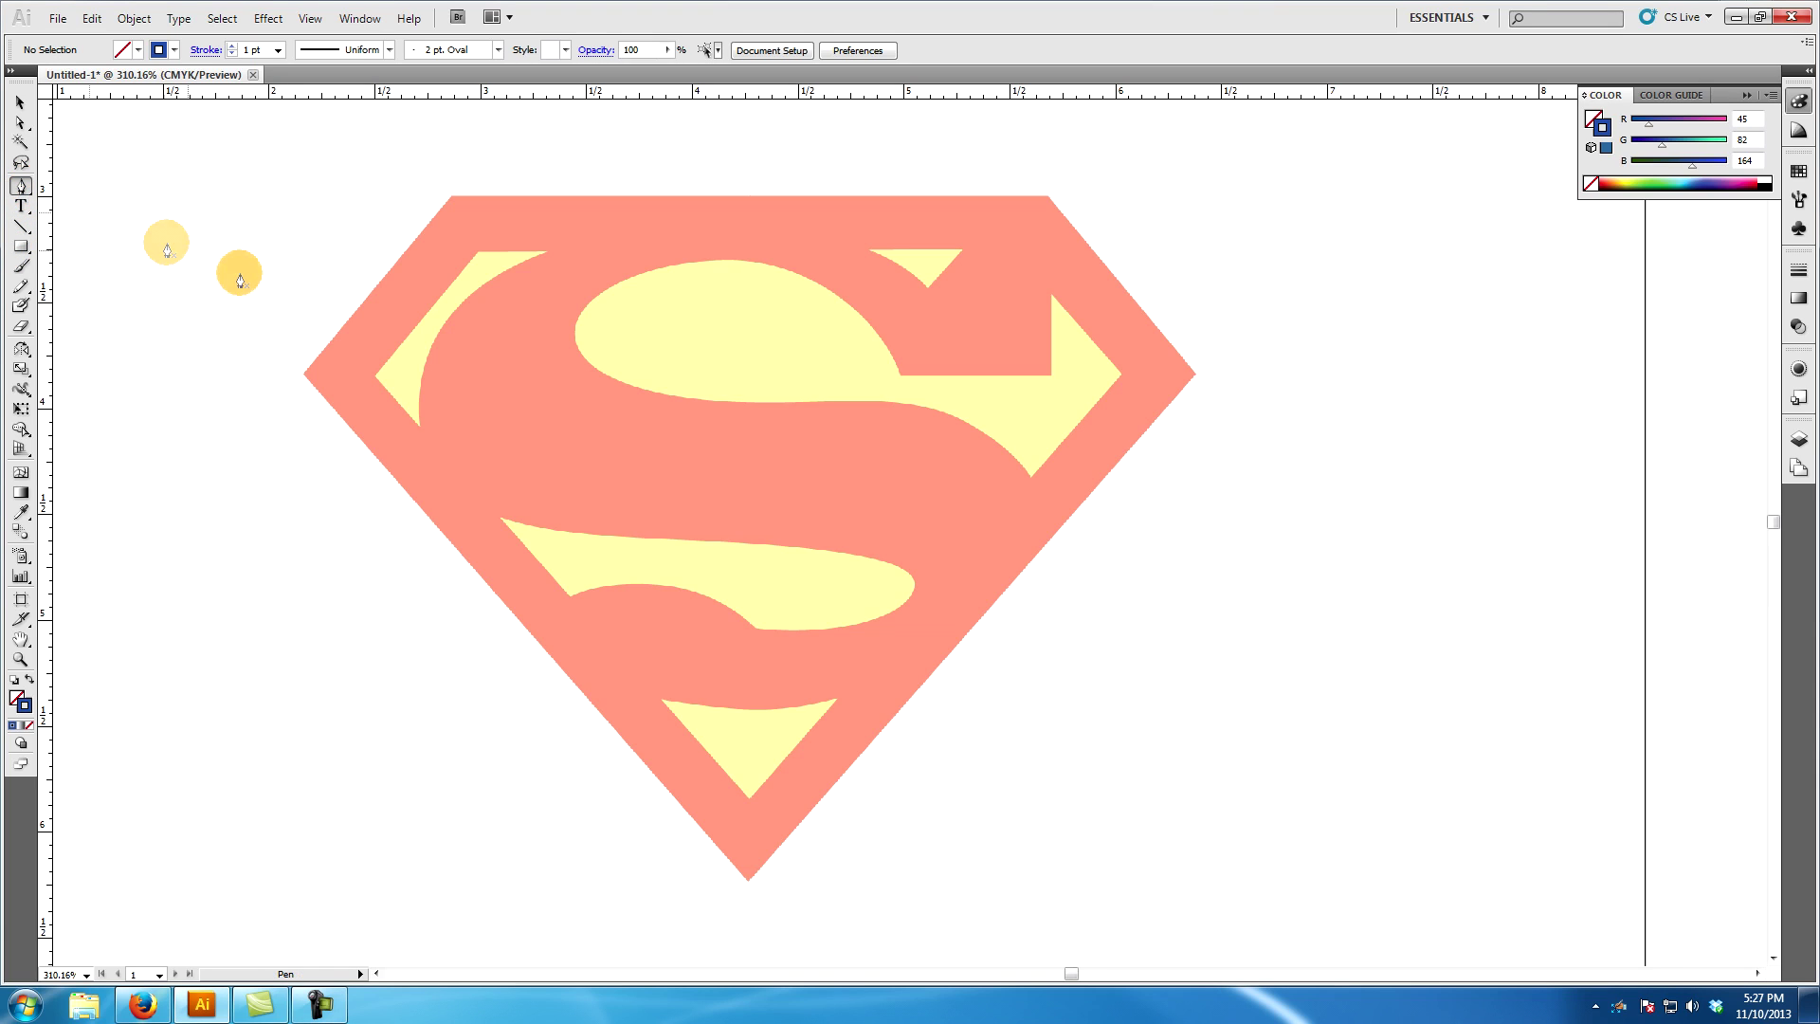
left_click(304, 374)
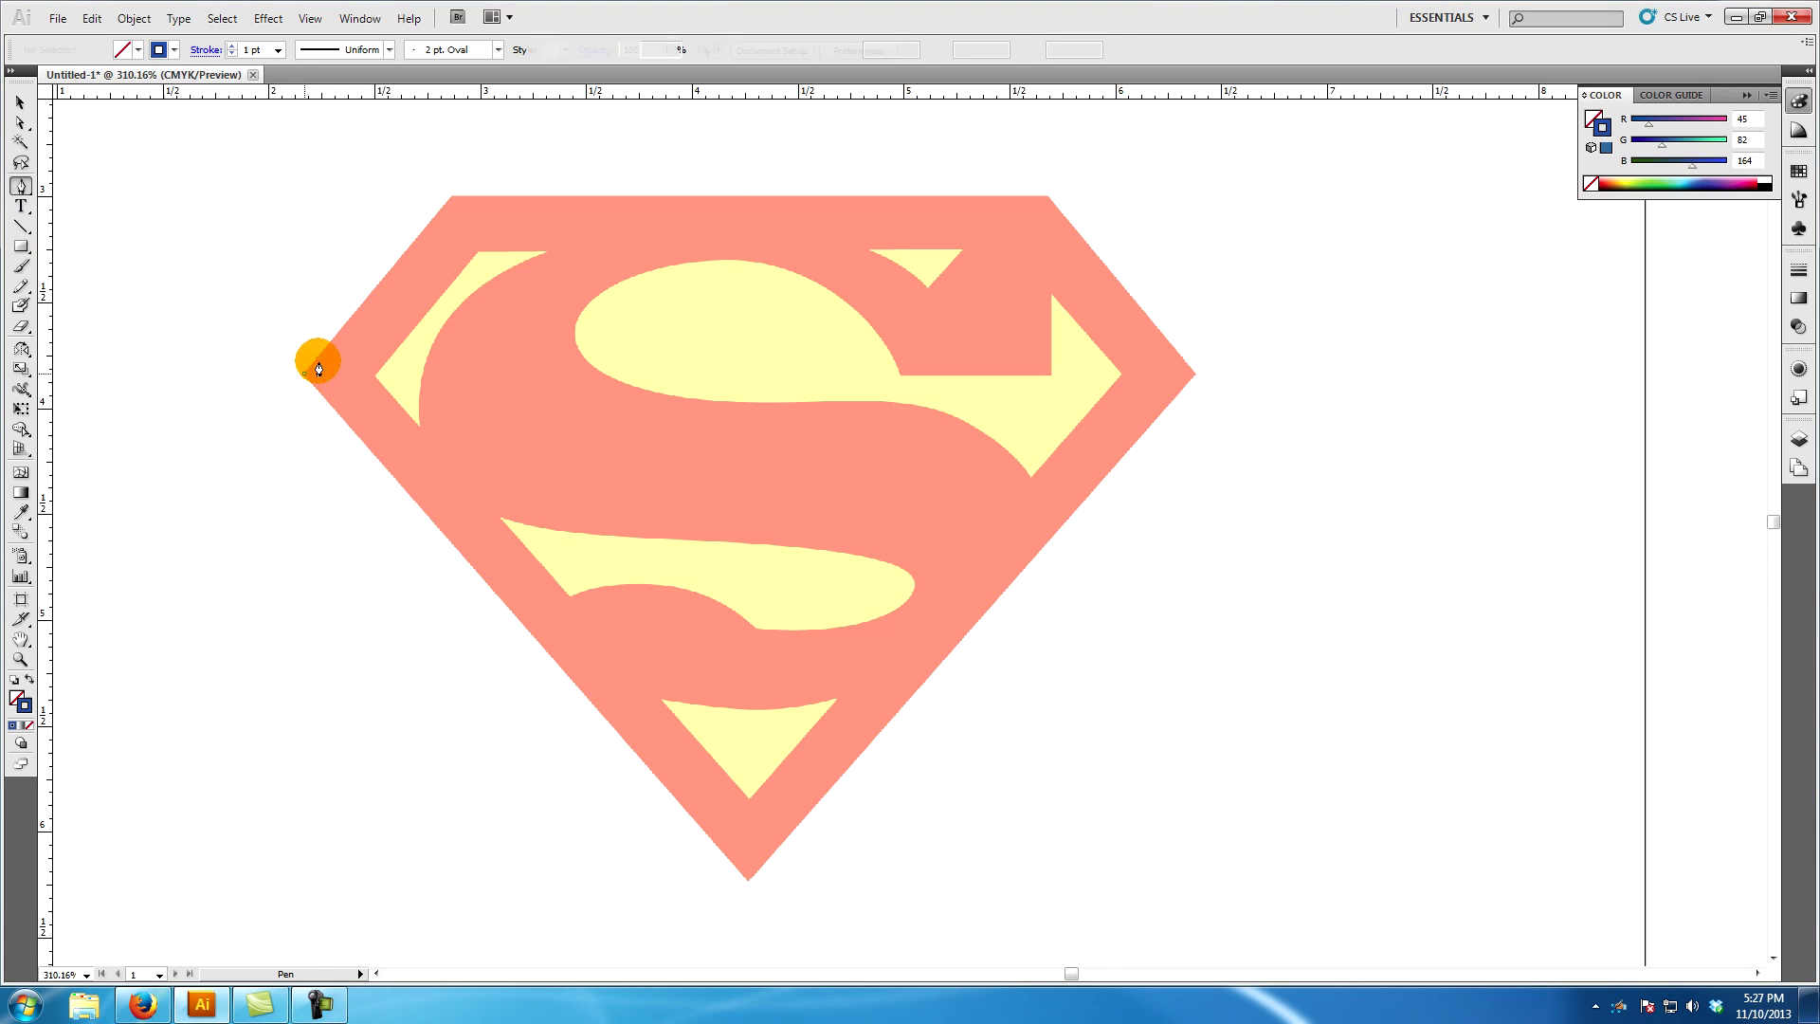
left_click(452, 196)
left_click(1048, 196)
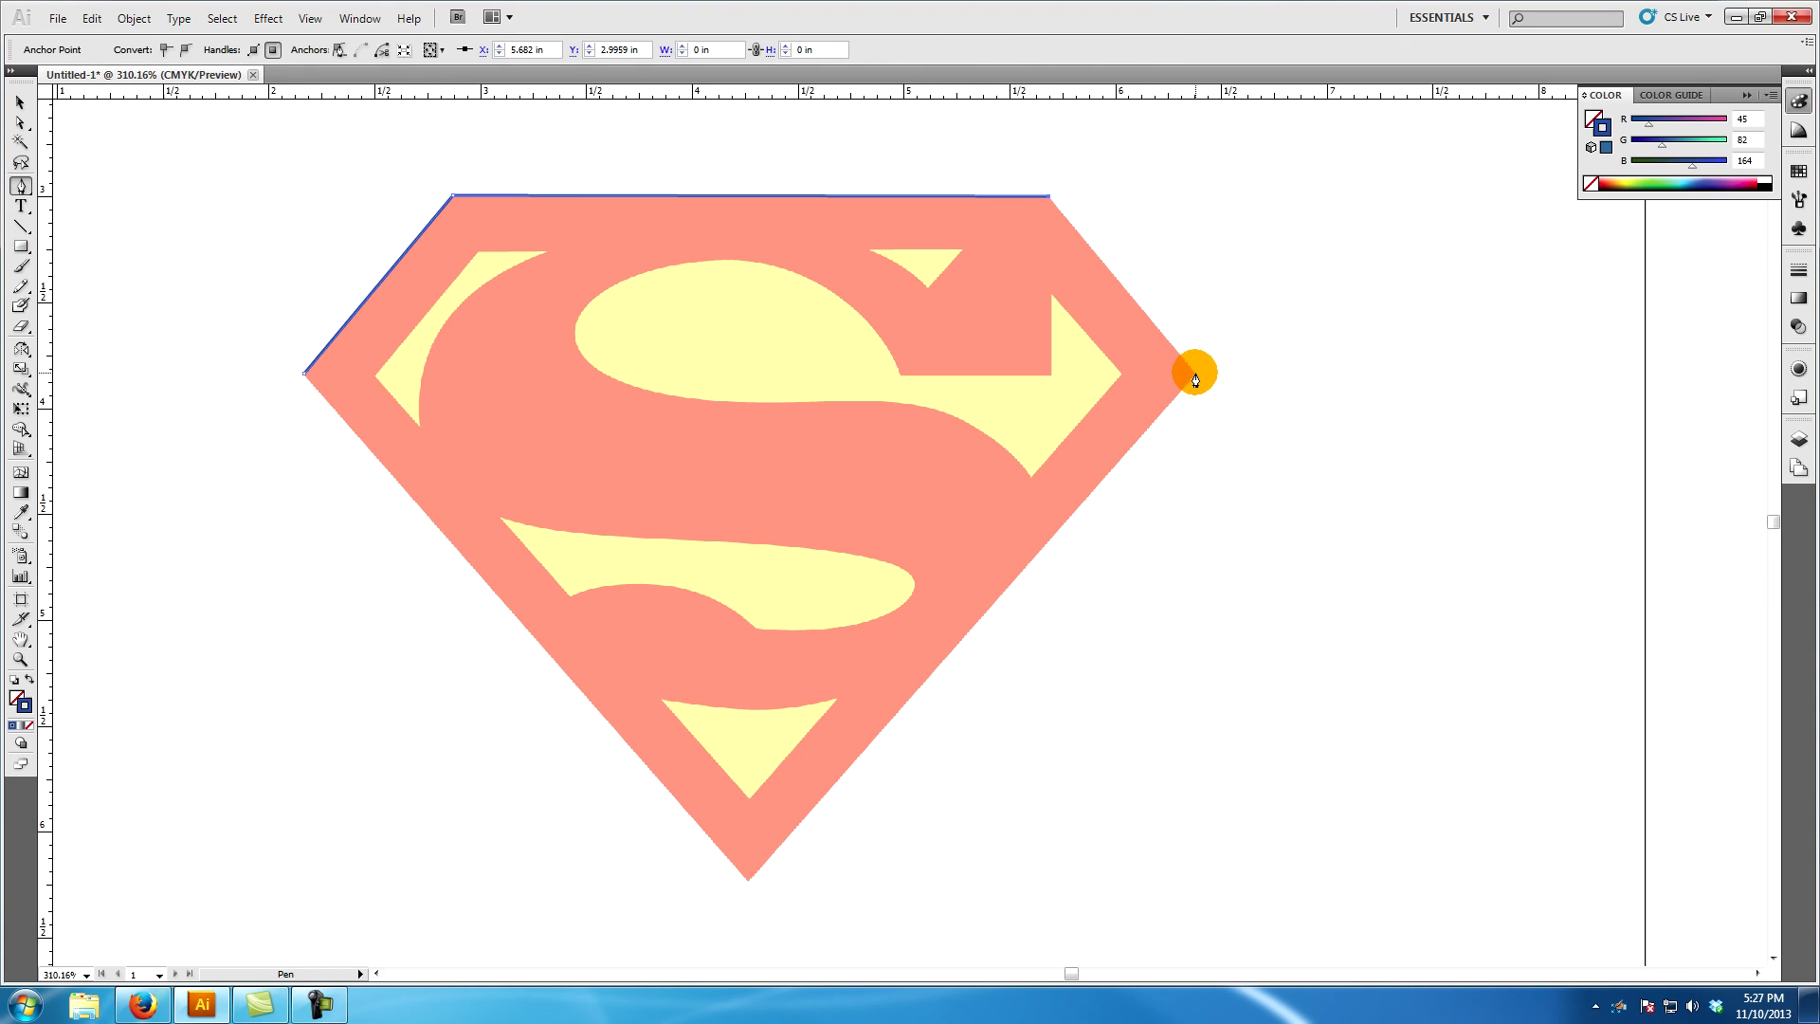
left_click(1194, 372)
left_click(748, 879)
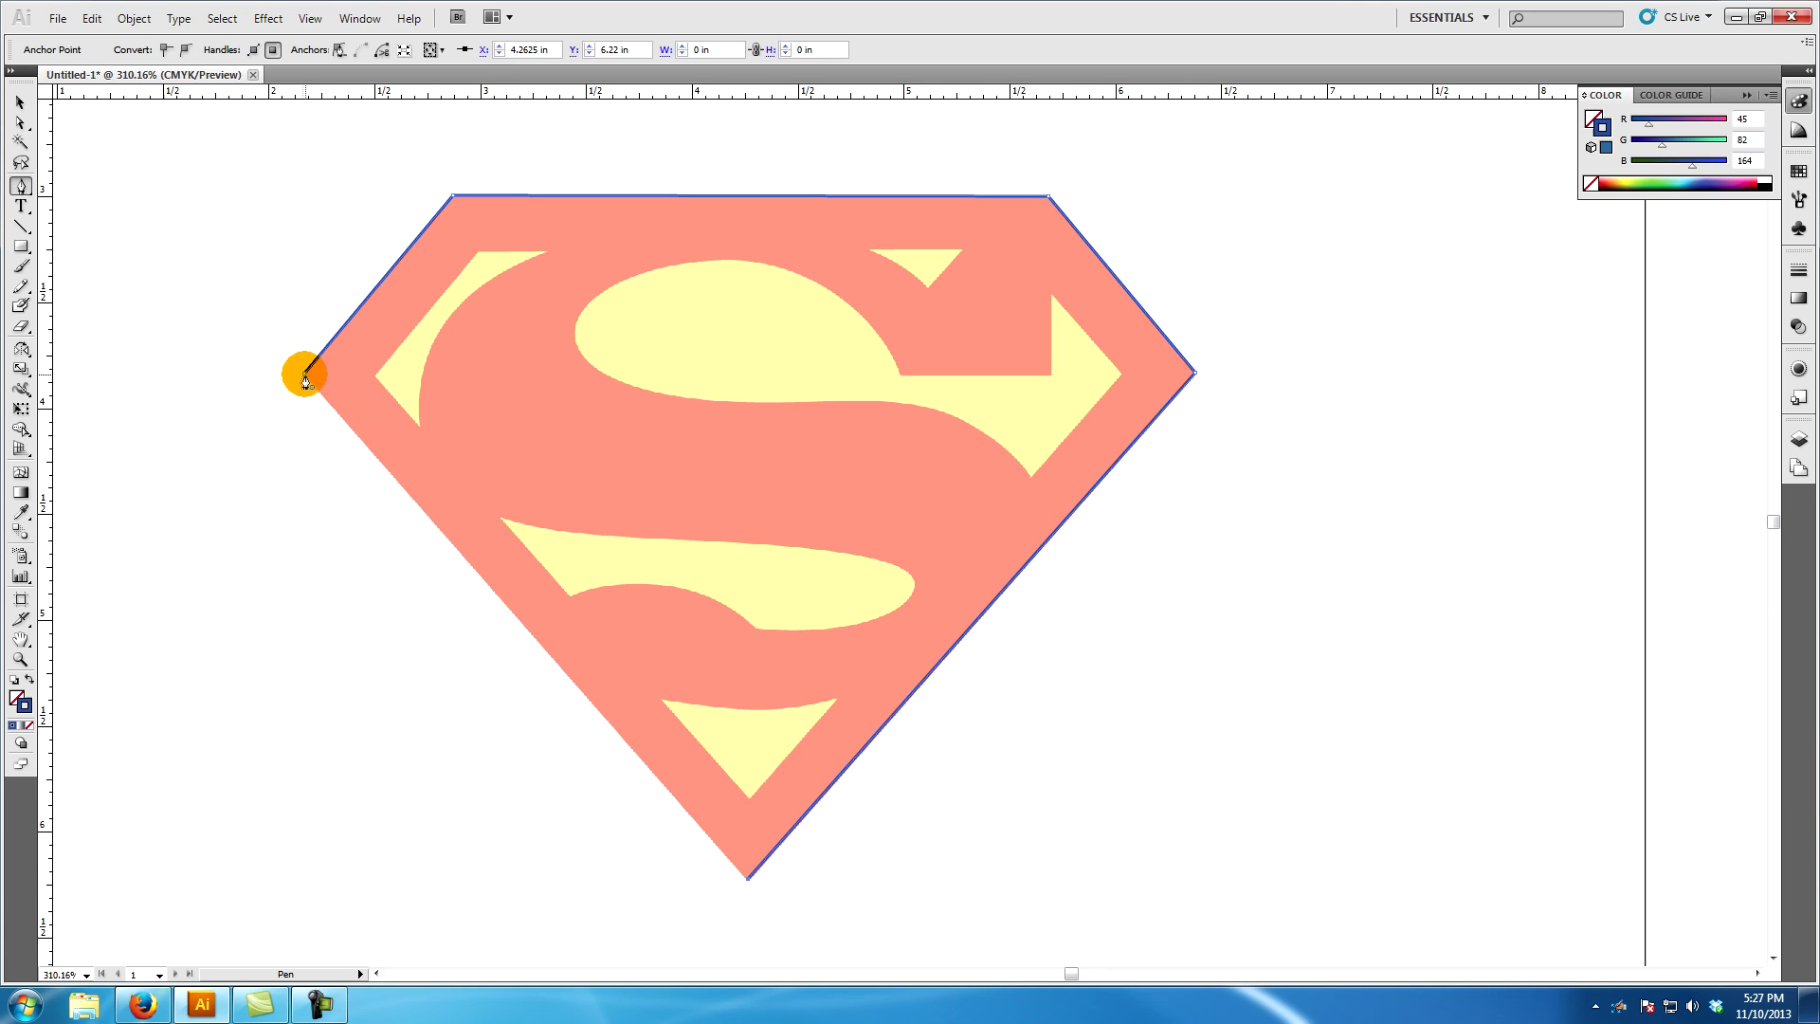
left_click(303, 373)
left_click(21, 101)
Draw a curved closed path around the yellow sliver at the shield's upper left
left_click(146, 203)
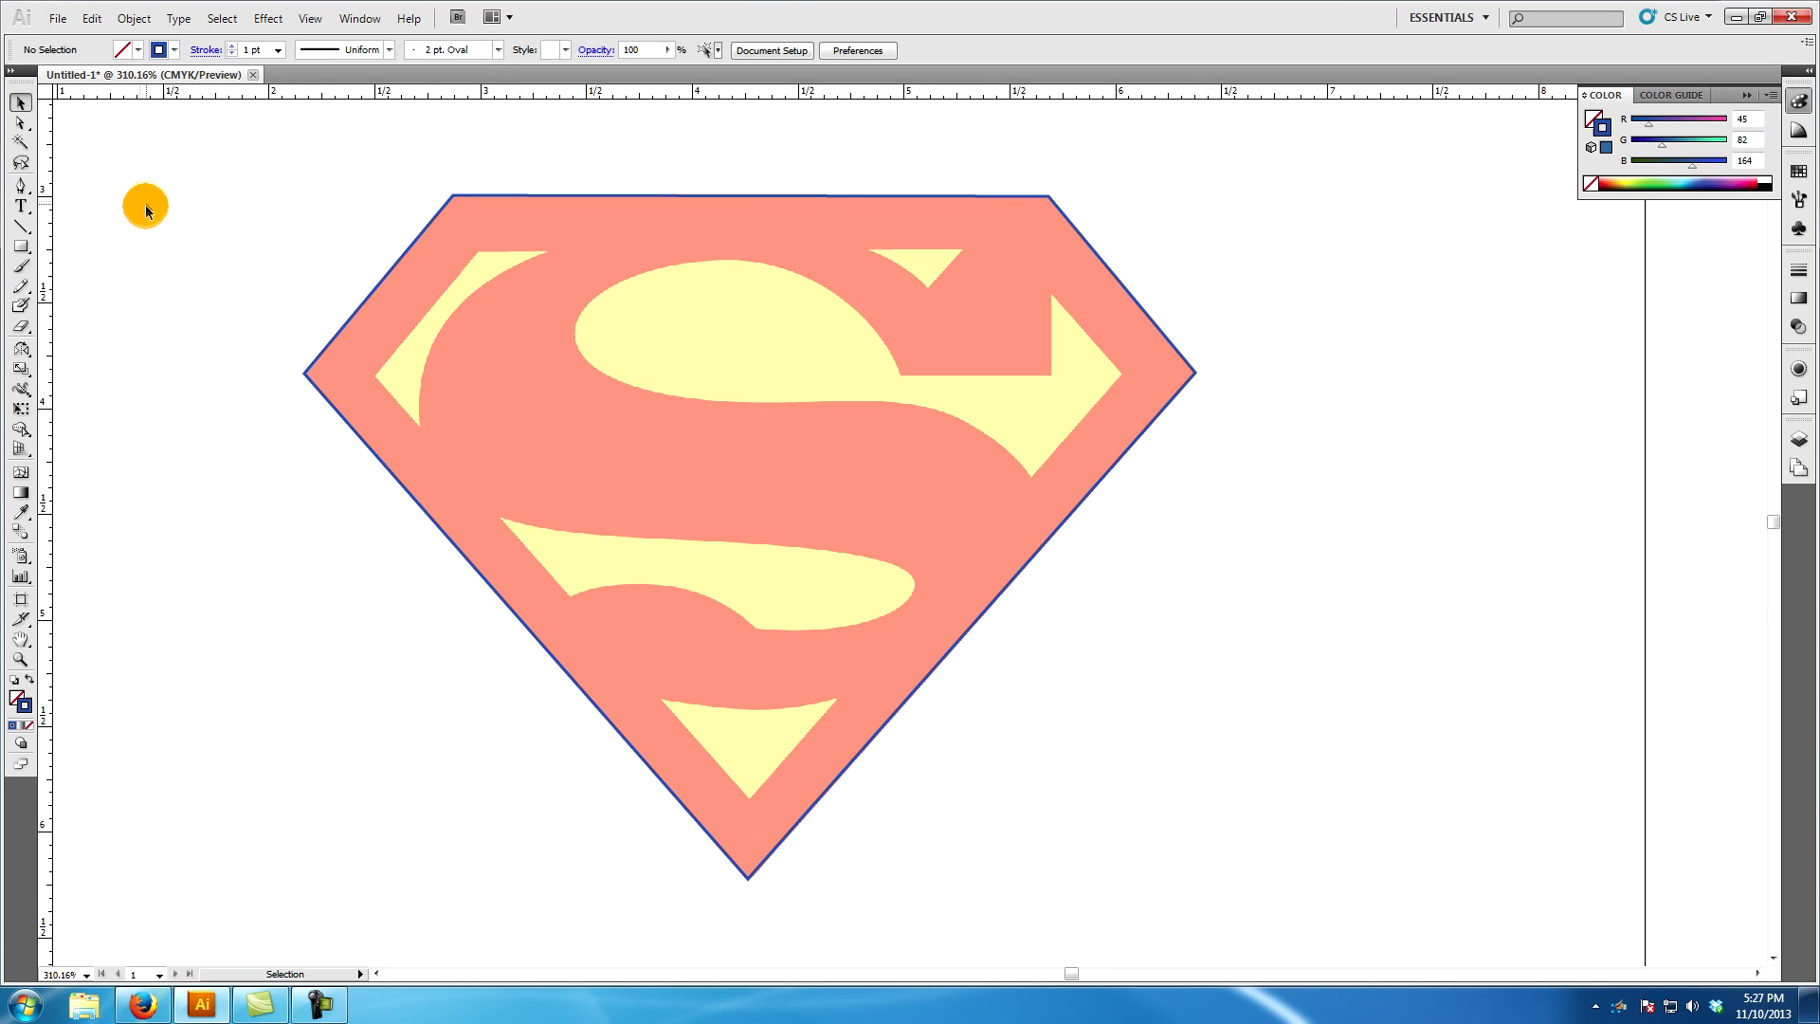
left_click(20, 186)
left_click(375, 376)
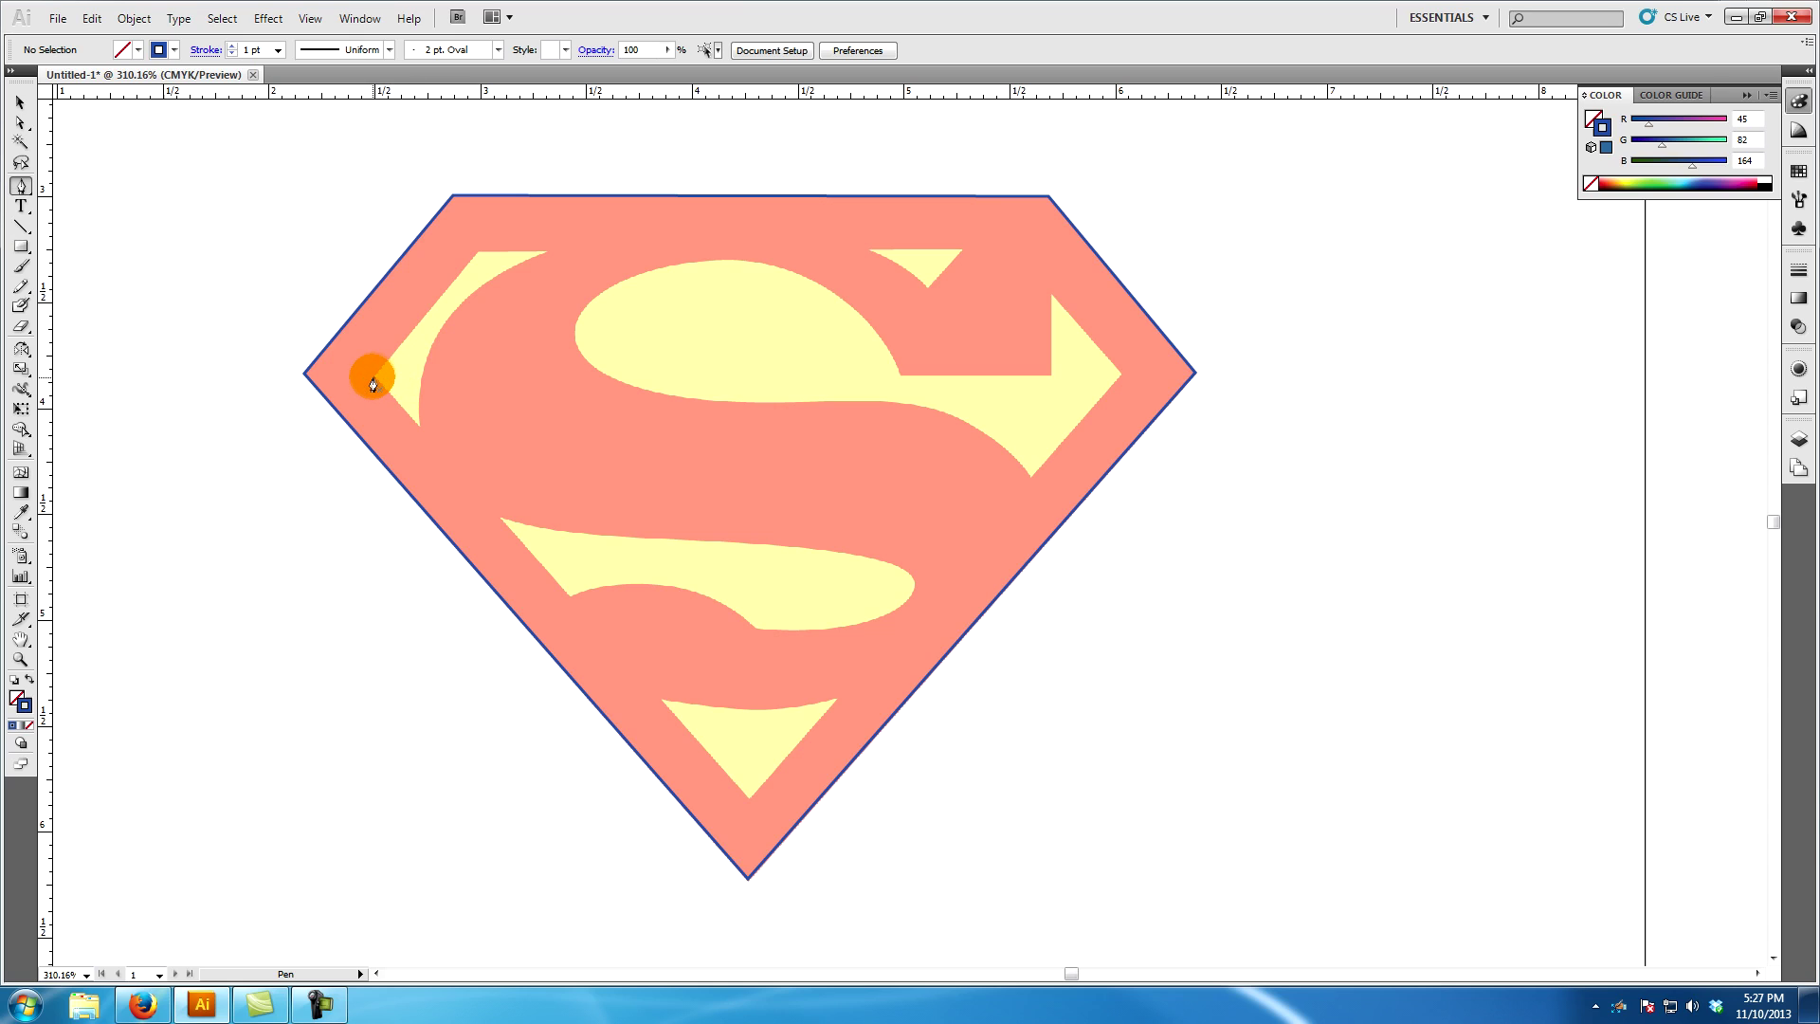
left_click_drag(478, 251, 547, 258)
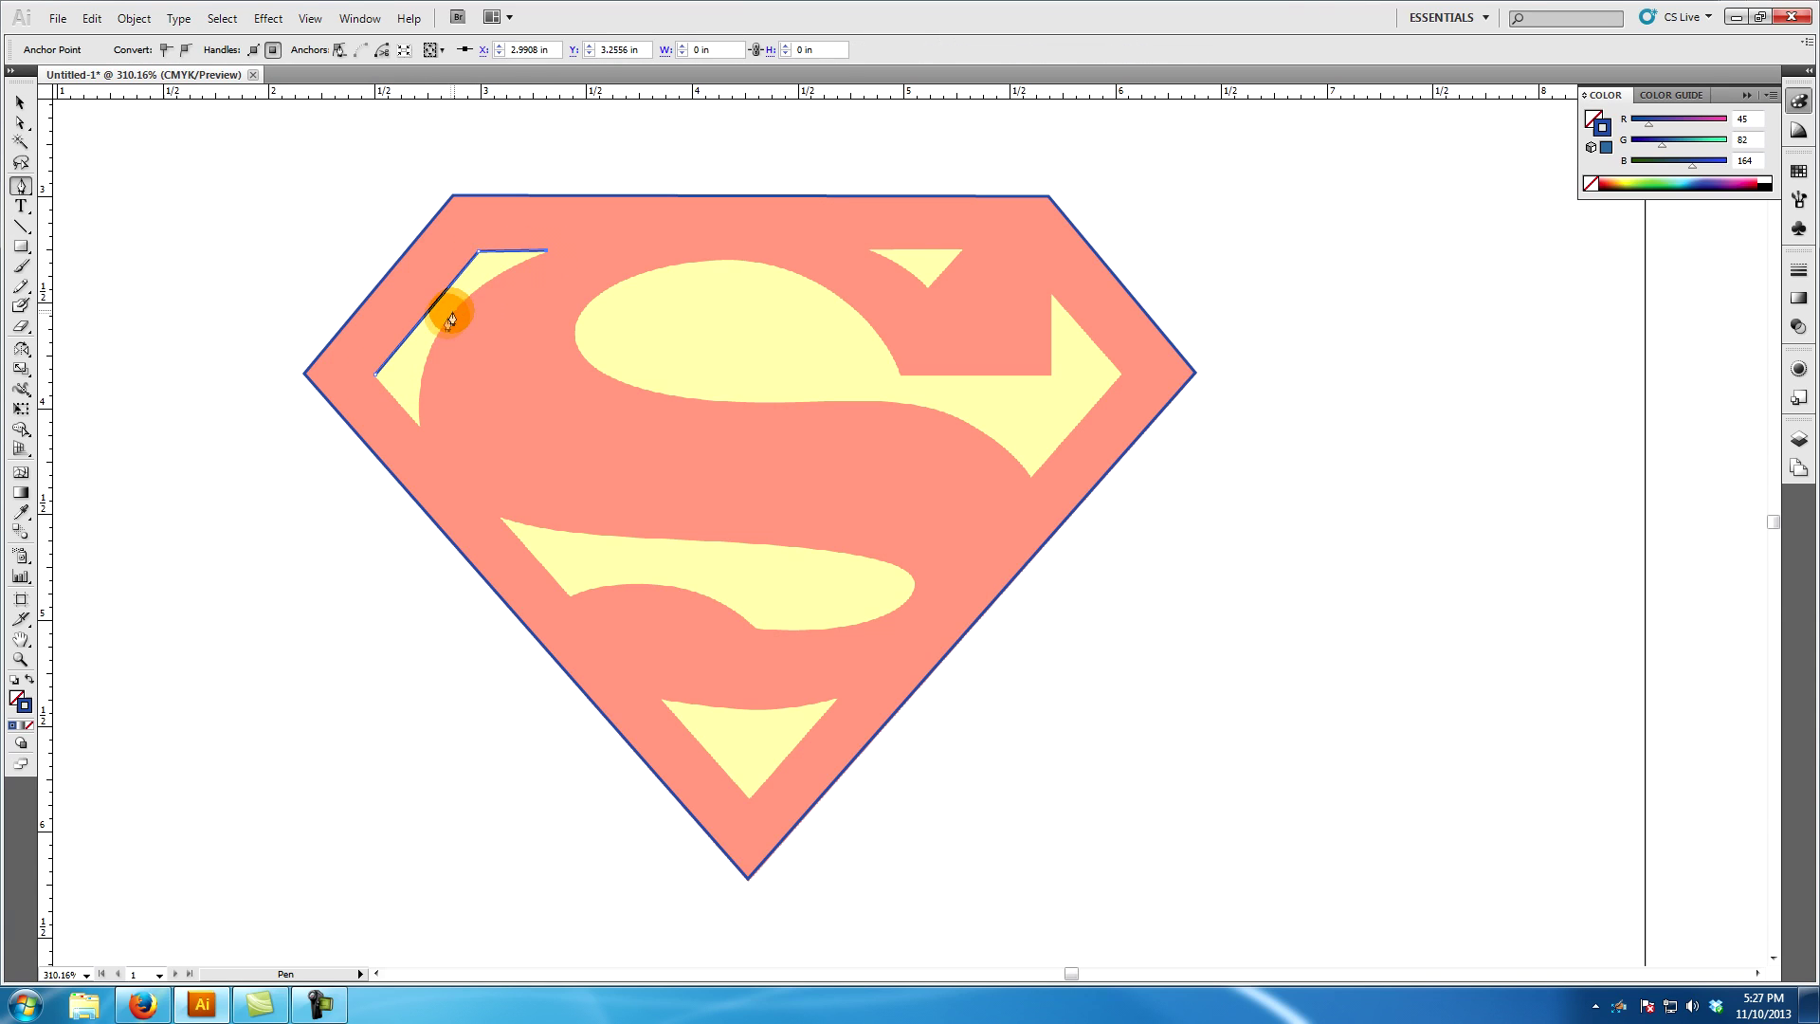
left_click_drag(445, 322, 418, 366)
left_click(419, 433)
left_click(376, 373)
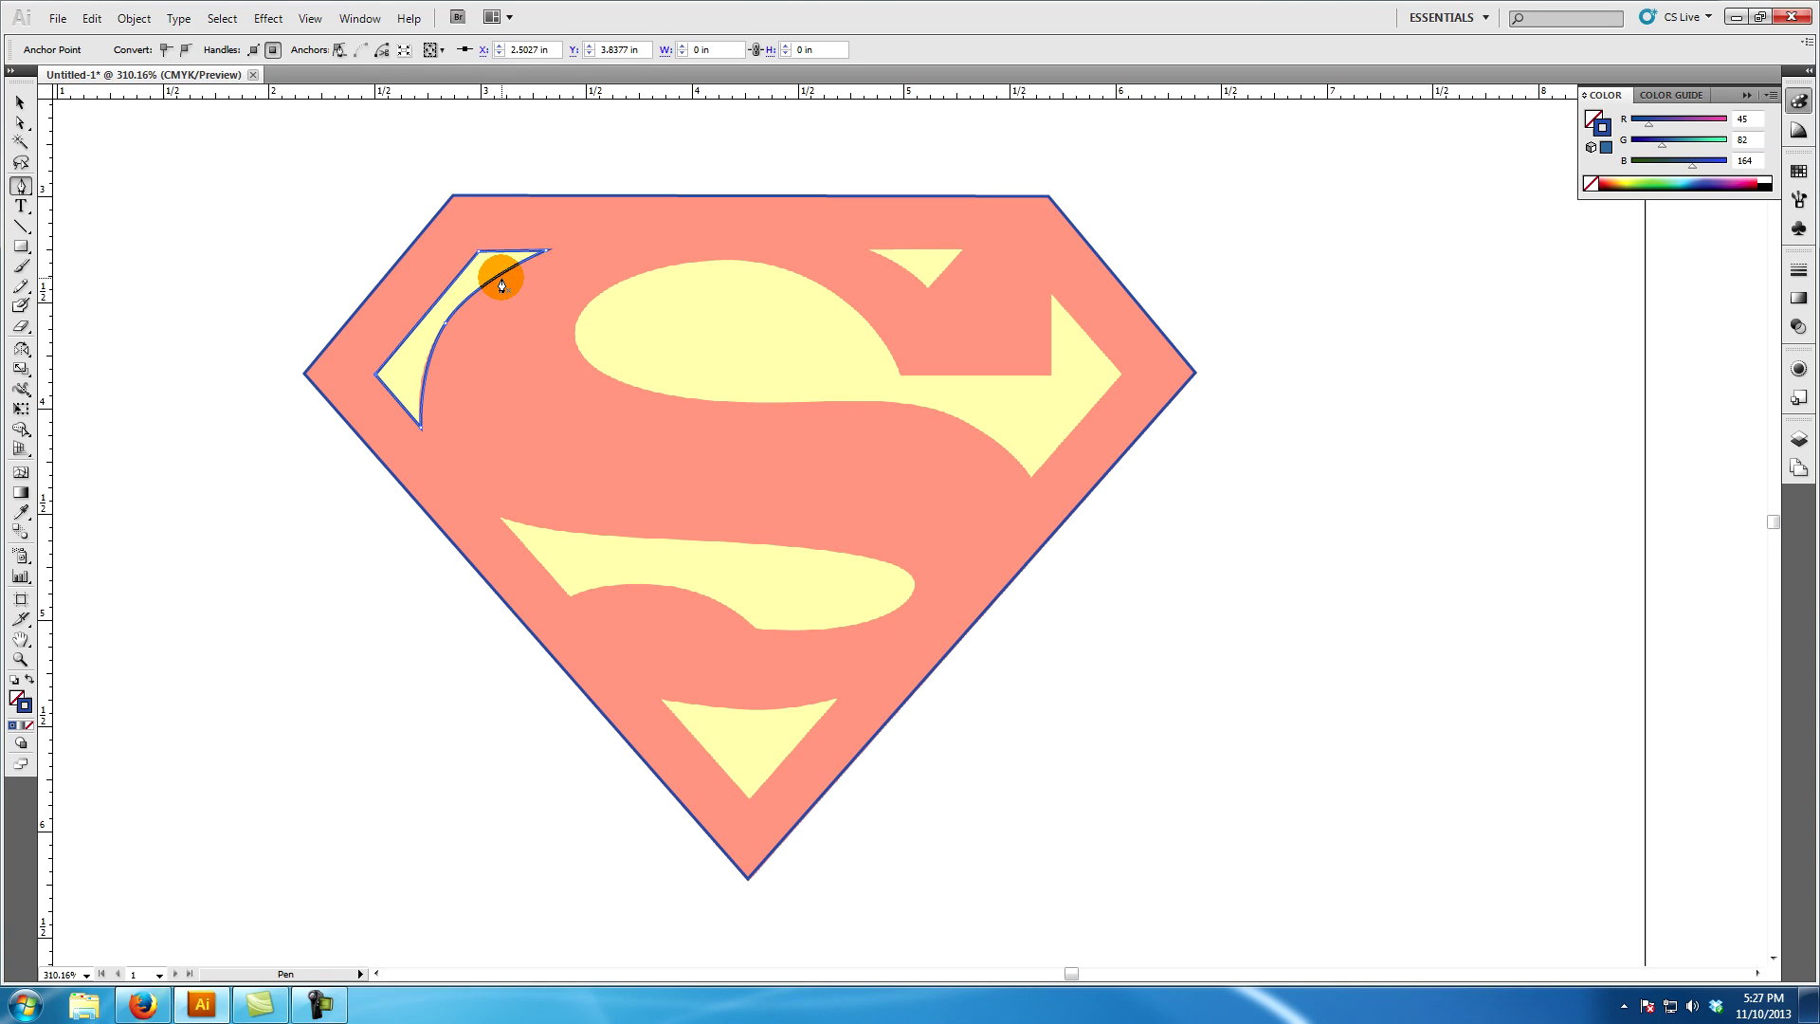
Give the sliver shape a yellow fill with no blue outline, then deselect
left_click(20, 102)
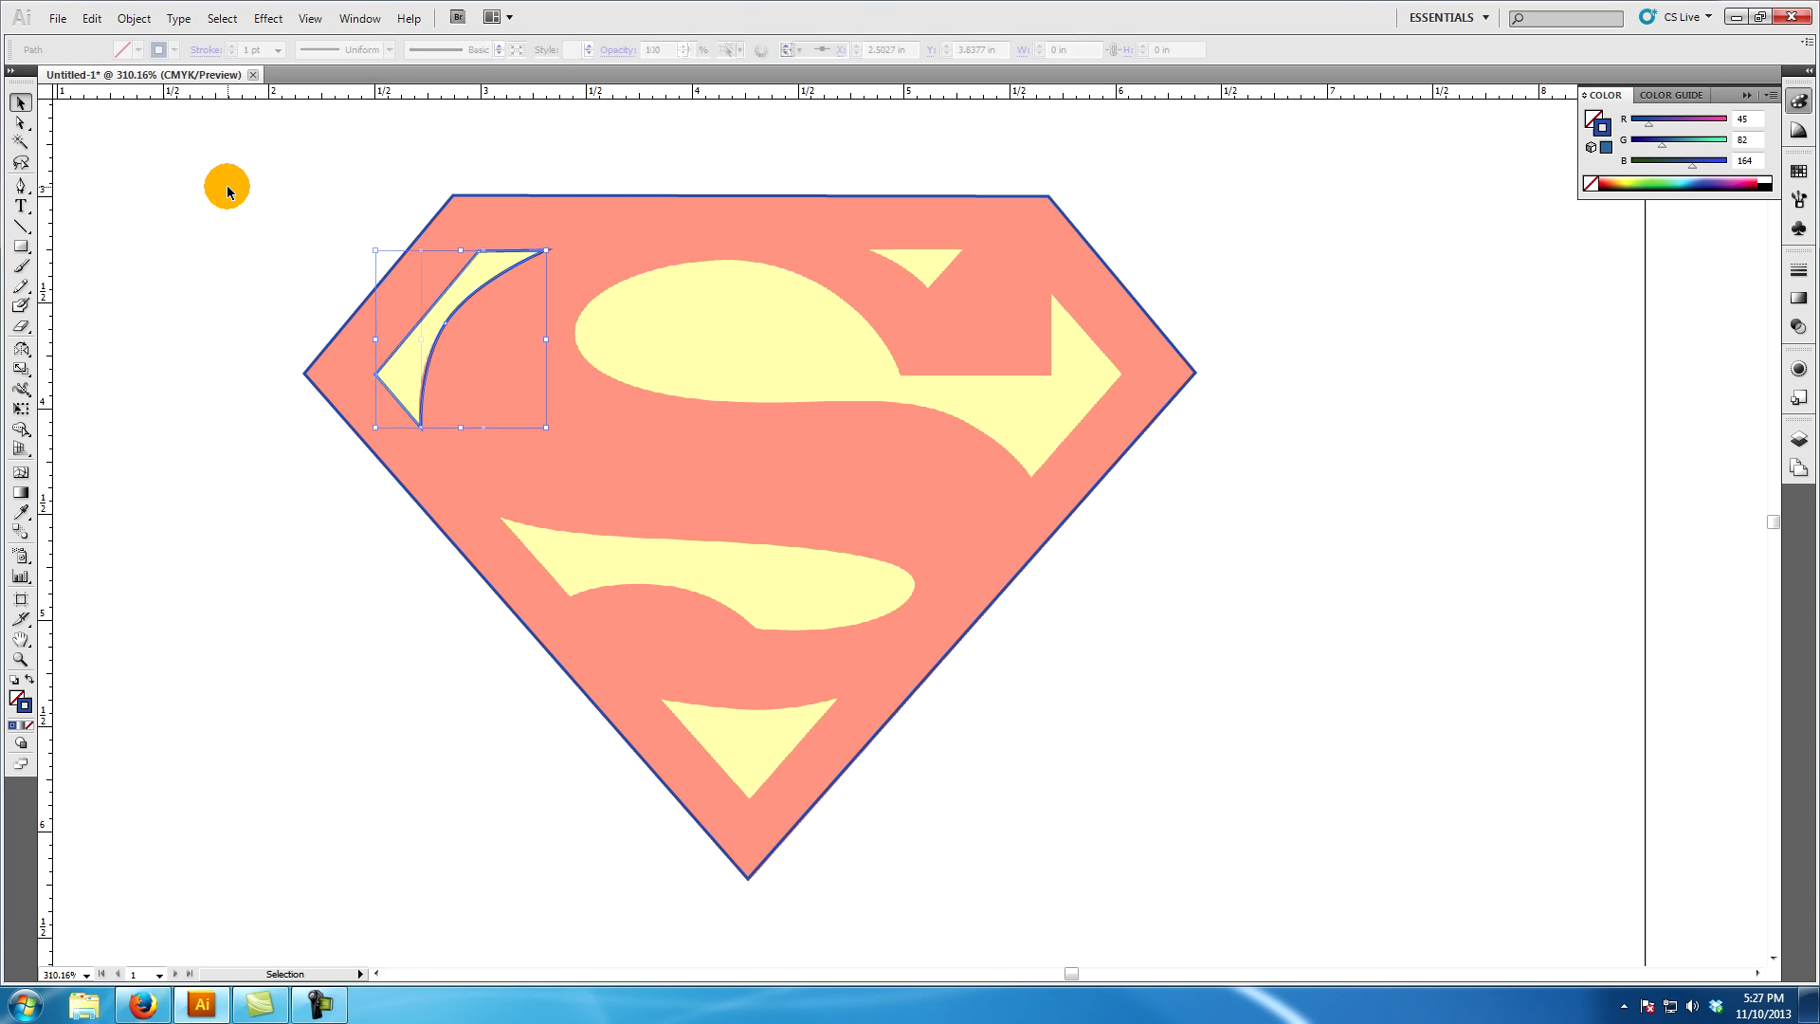
left_click(540, 251)
left_click(540, 252)
left_click(357, 190)
left_click(468, 297)
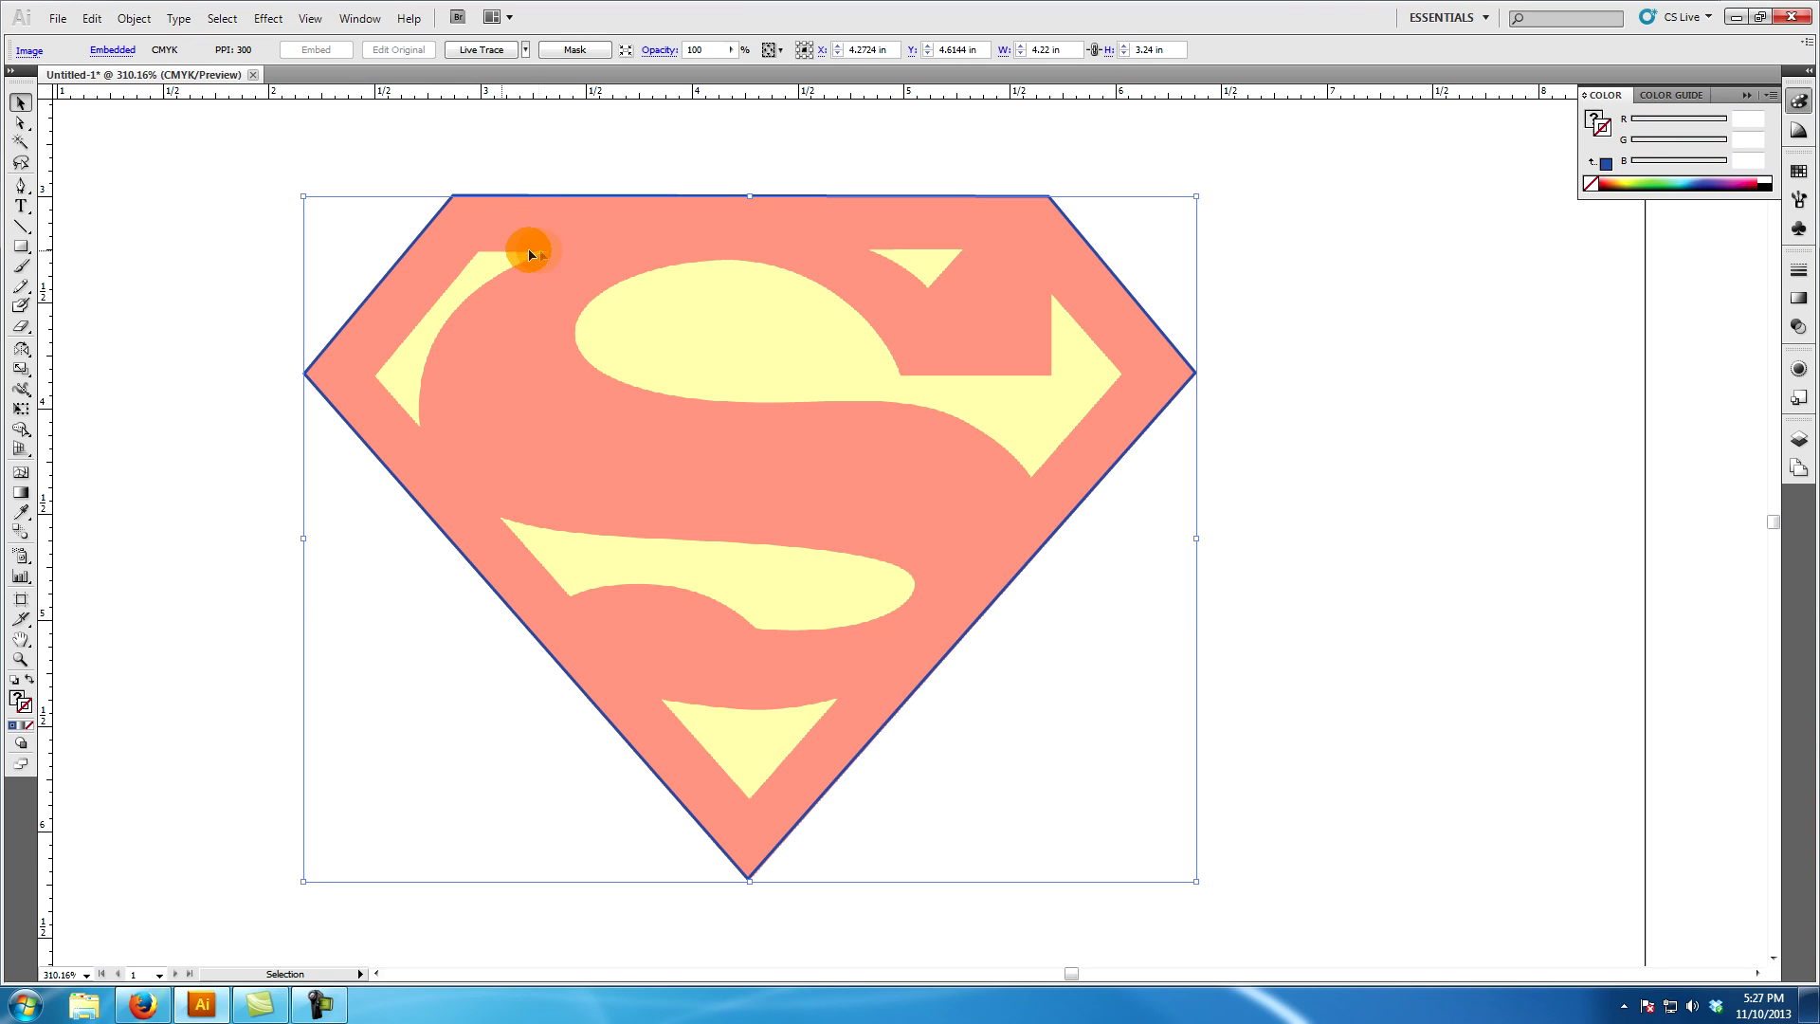
left_click(248, 210)
Start the crescent path at its left tip and curve it from the S's upper tip
left_click(21, 186)
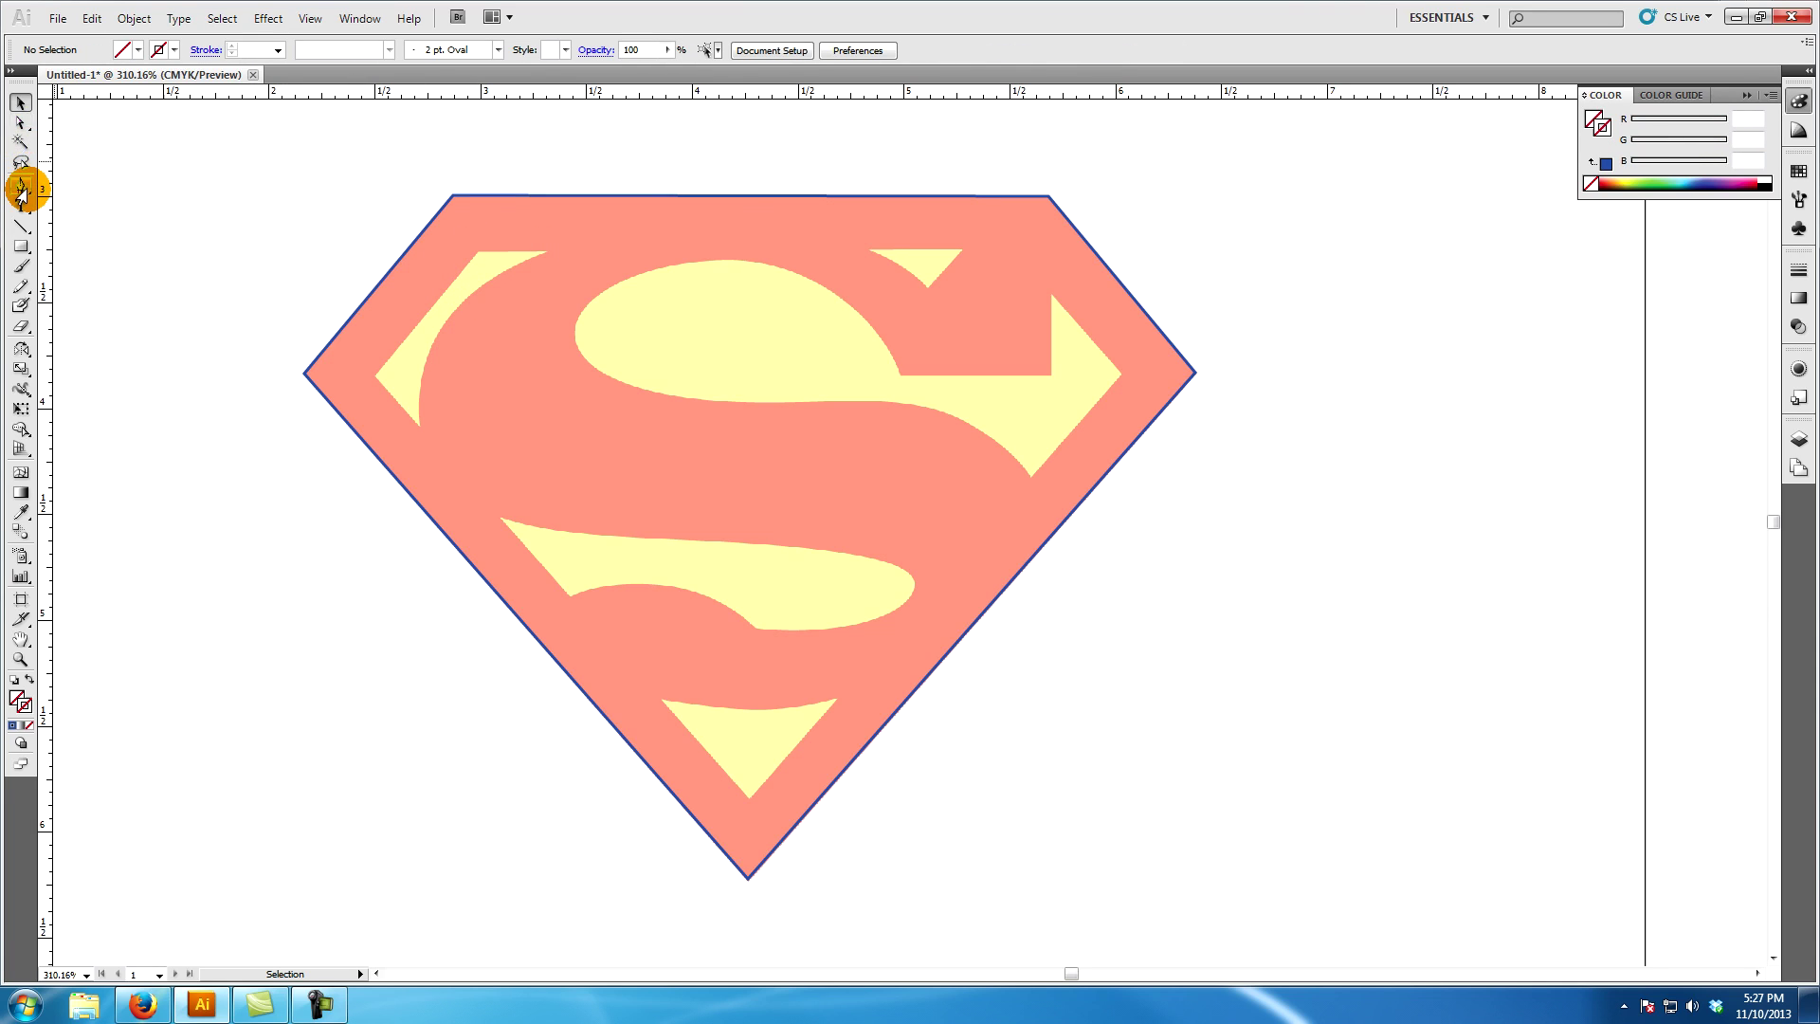
left_click(376, 376)
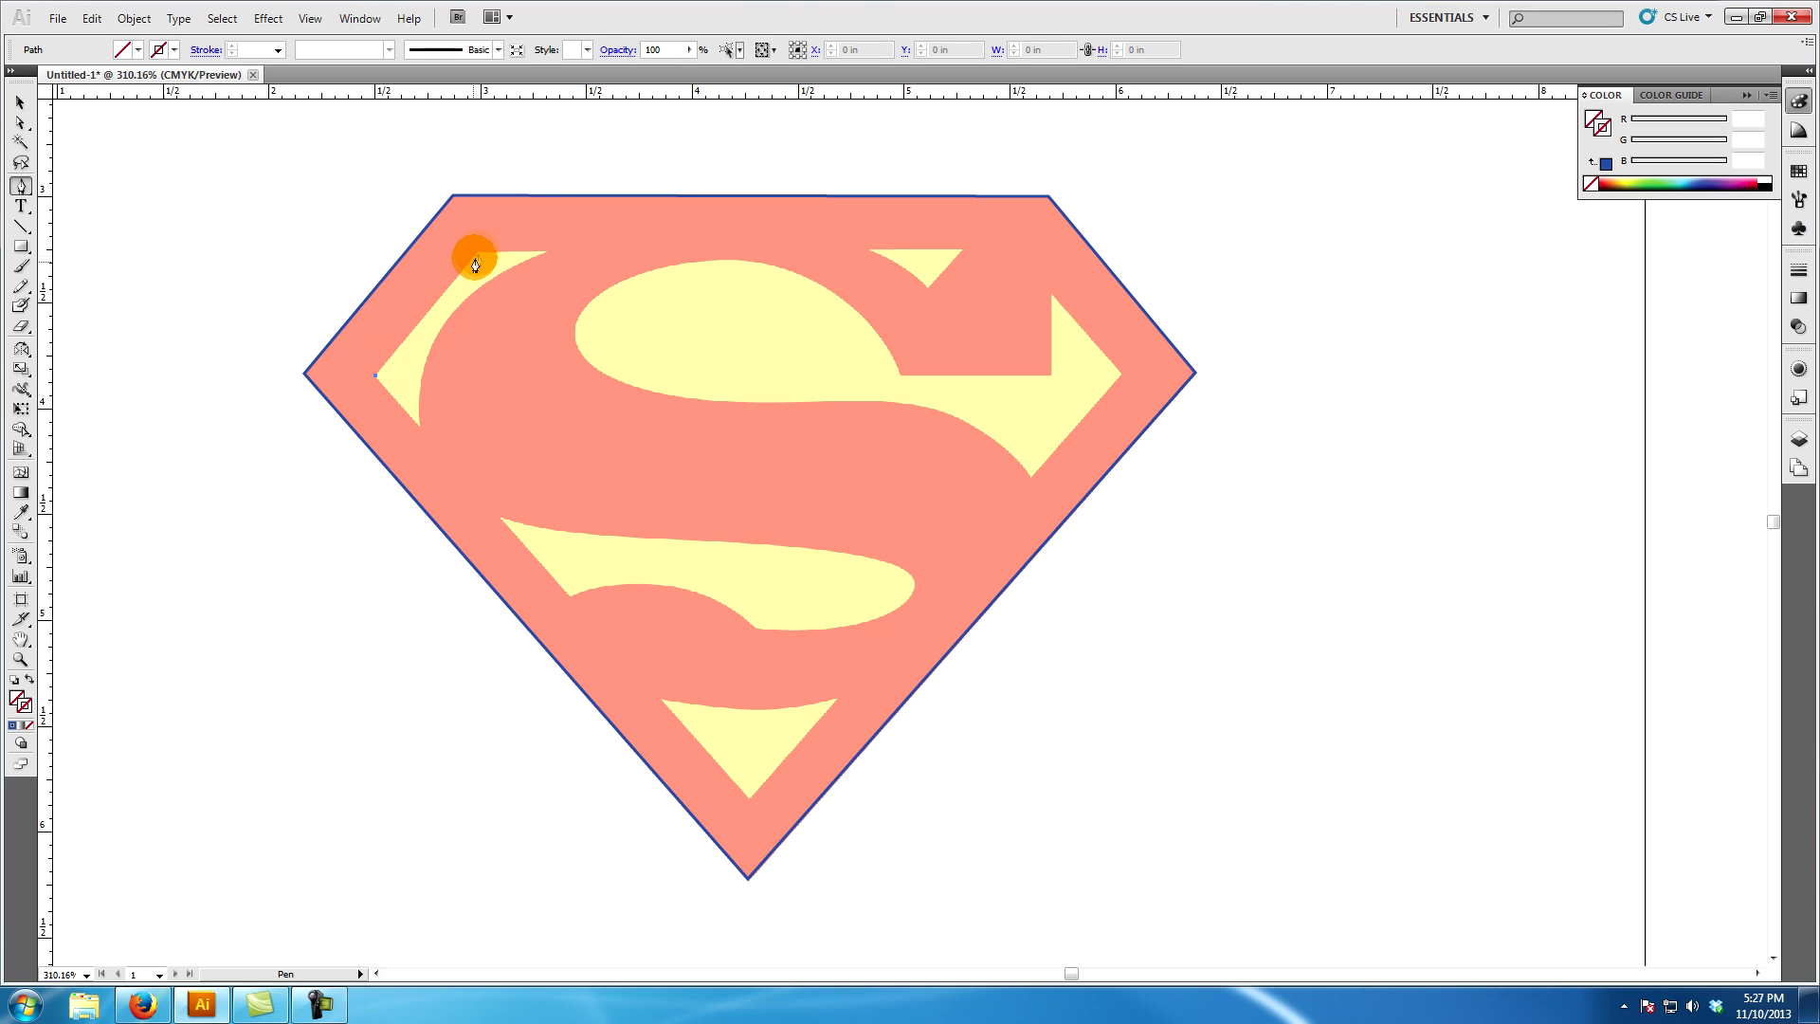
left_click(478, 254)
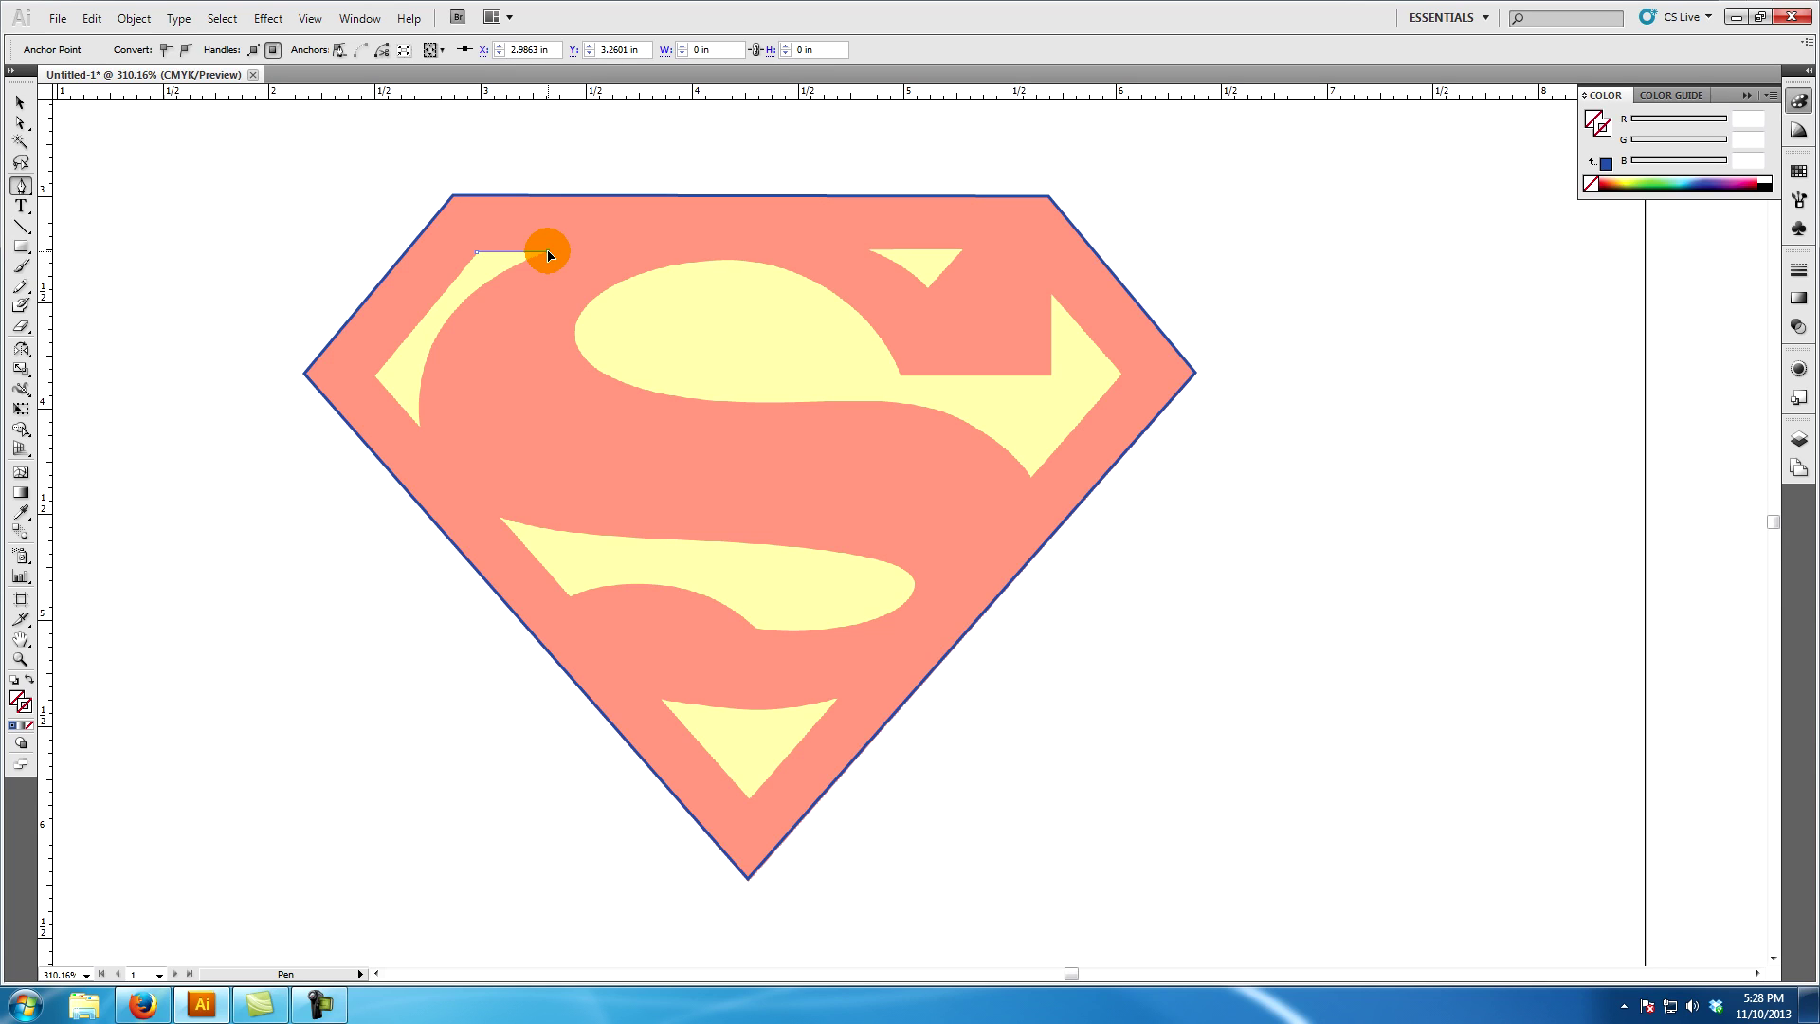
left_click(463, 298)
key("ctrl+z")
left_click_drag(570, 292, 464, 288)
Curve the path along the S's inner edge and close the crescent at its start
left_click(375, 375)
left_click_drag(421, 387, 423, 433)
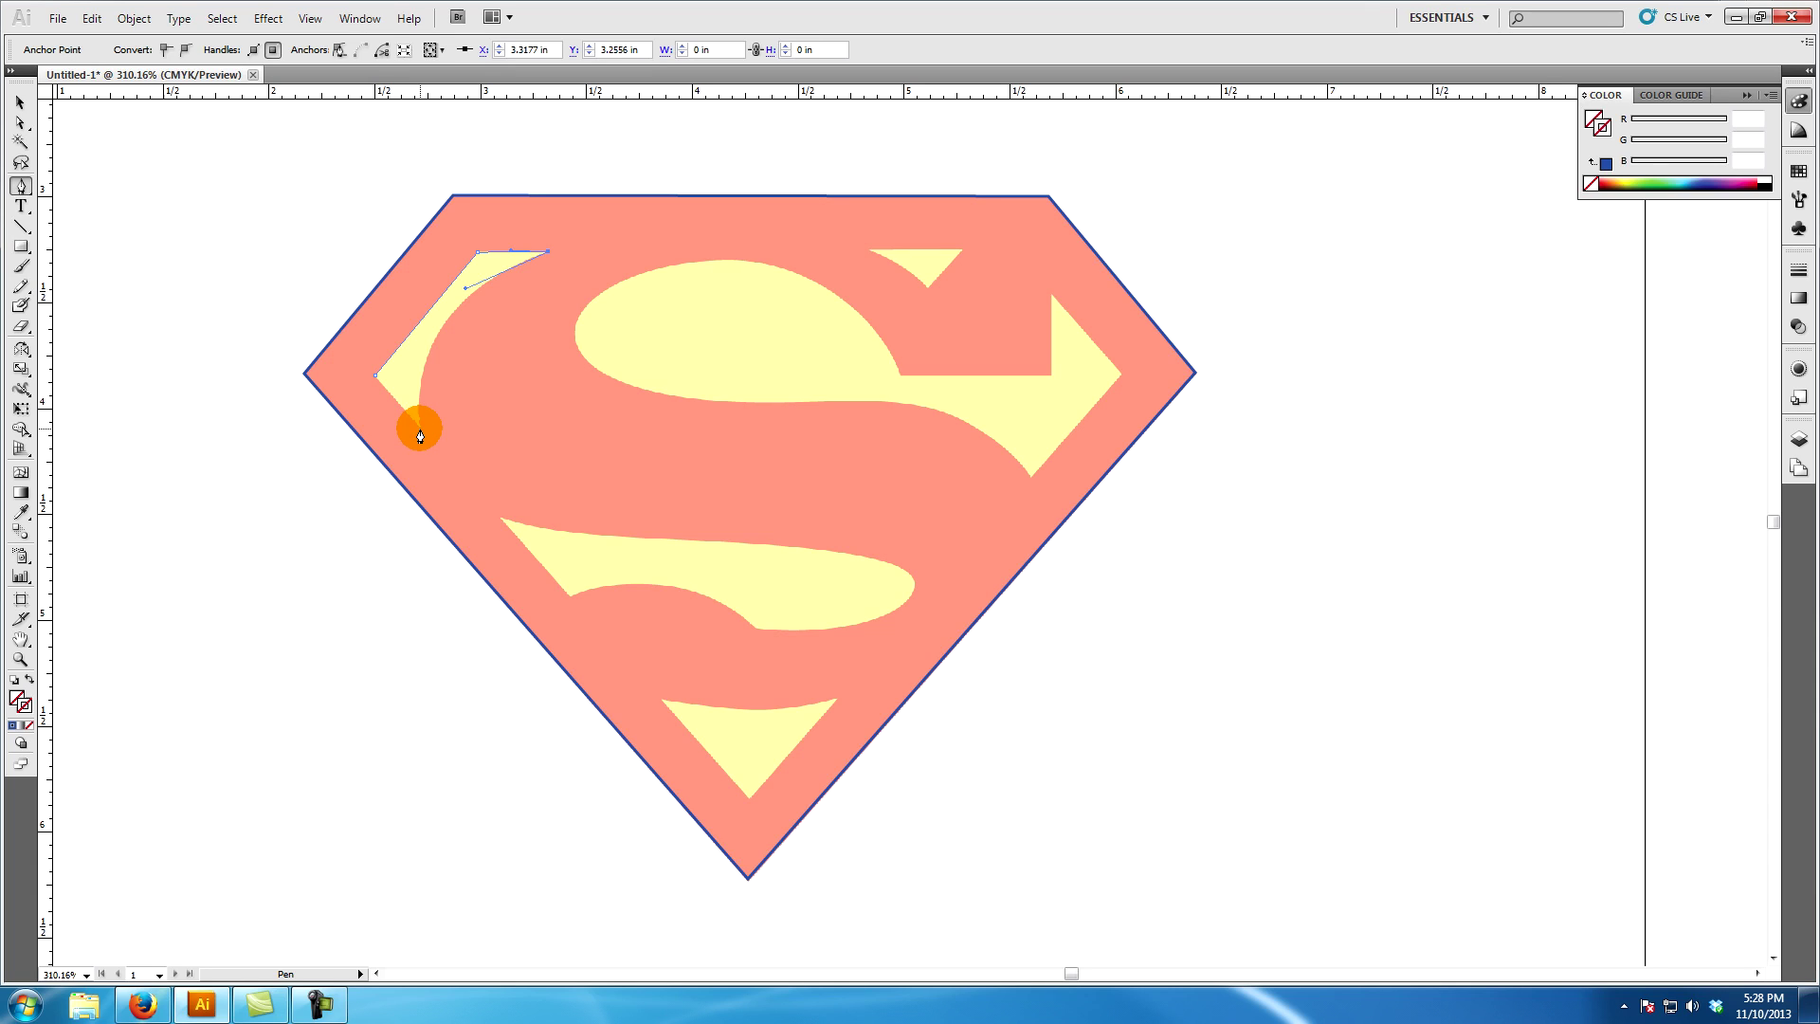
left_click_drag(419, 435, 427, 535)
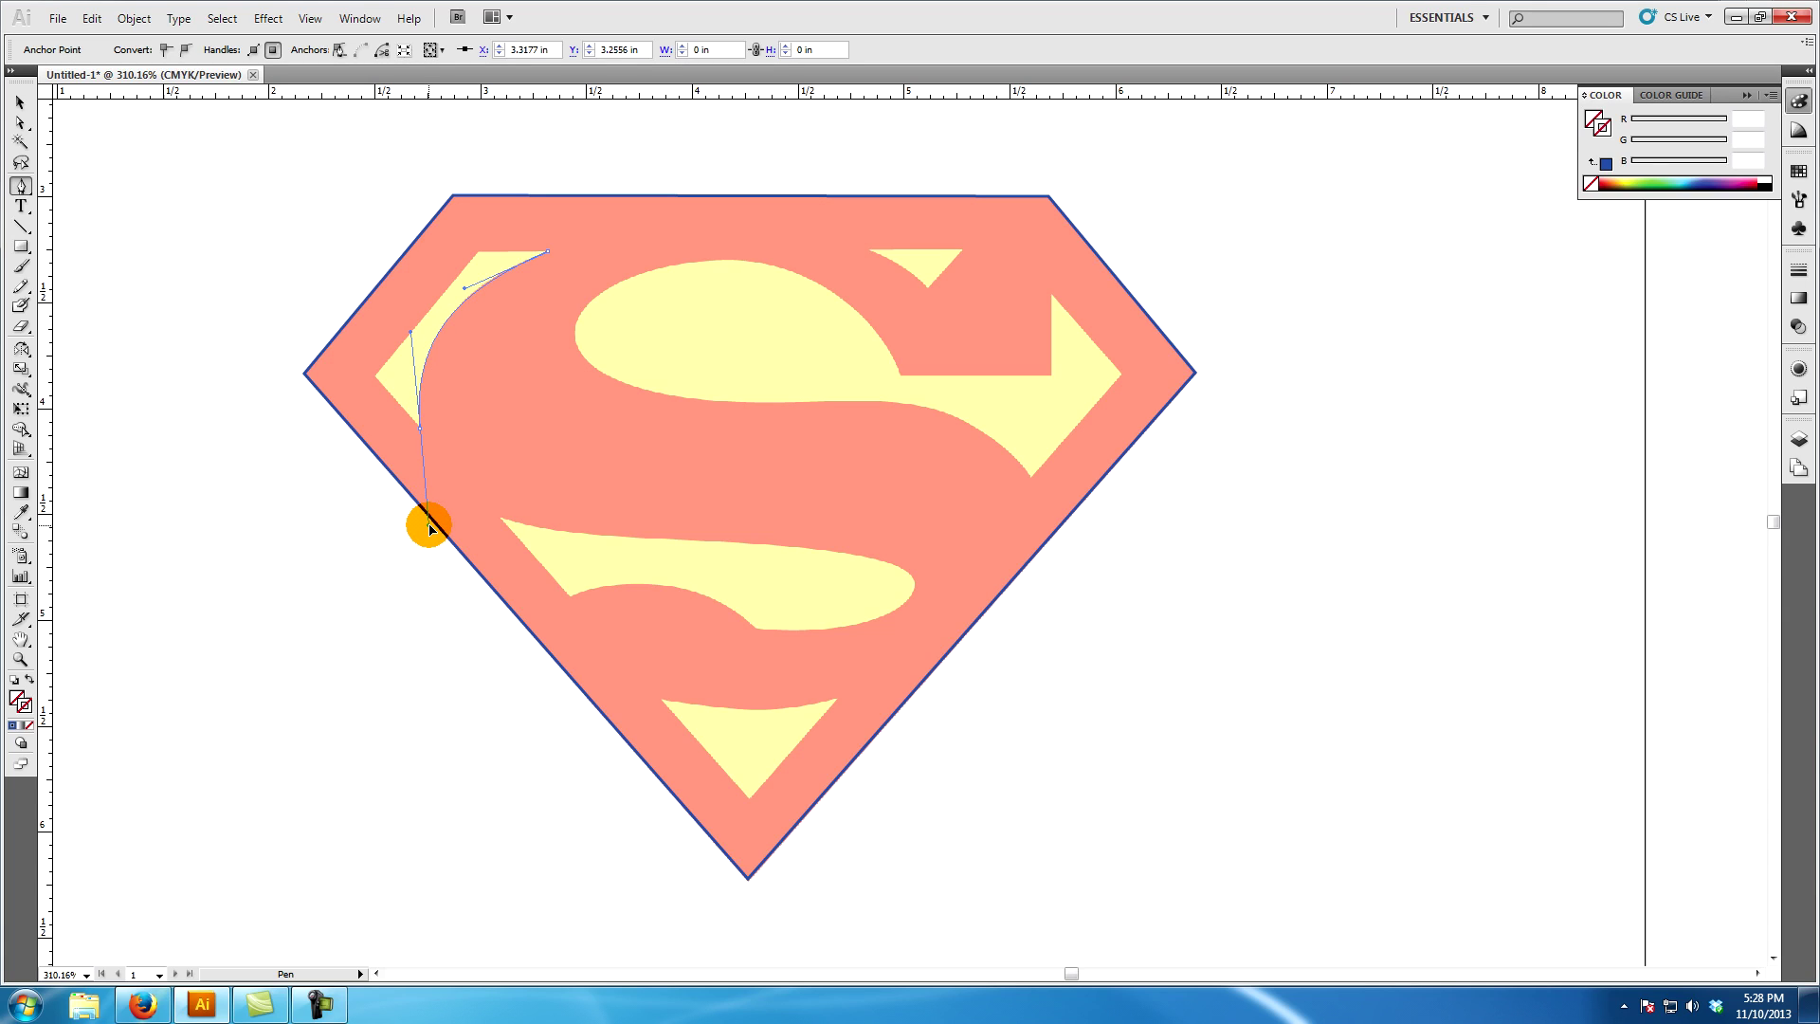
mouse_move(430, 528)
left_mouse_down()
mouse_move(410, 526)
mouse_move(421, 535)
left_mouse_up()
left_click_drag(424, 531, 388, 392)
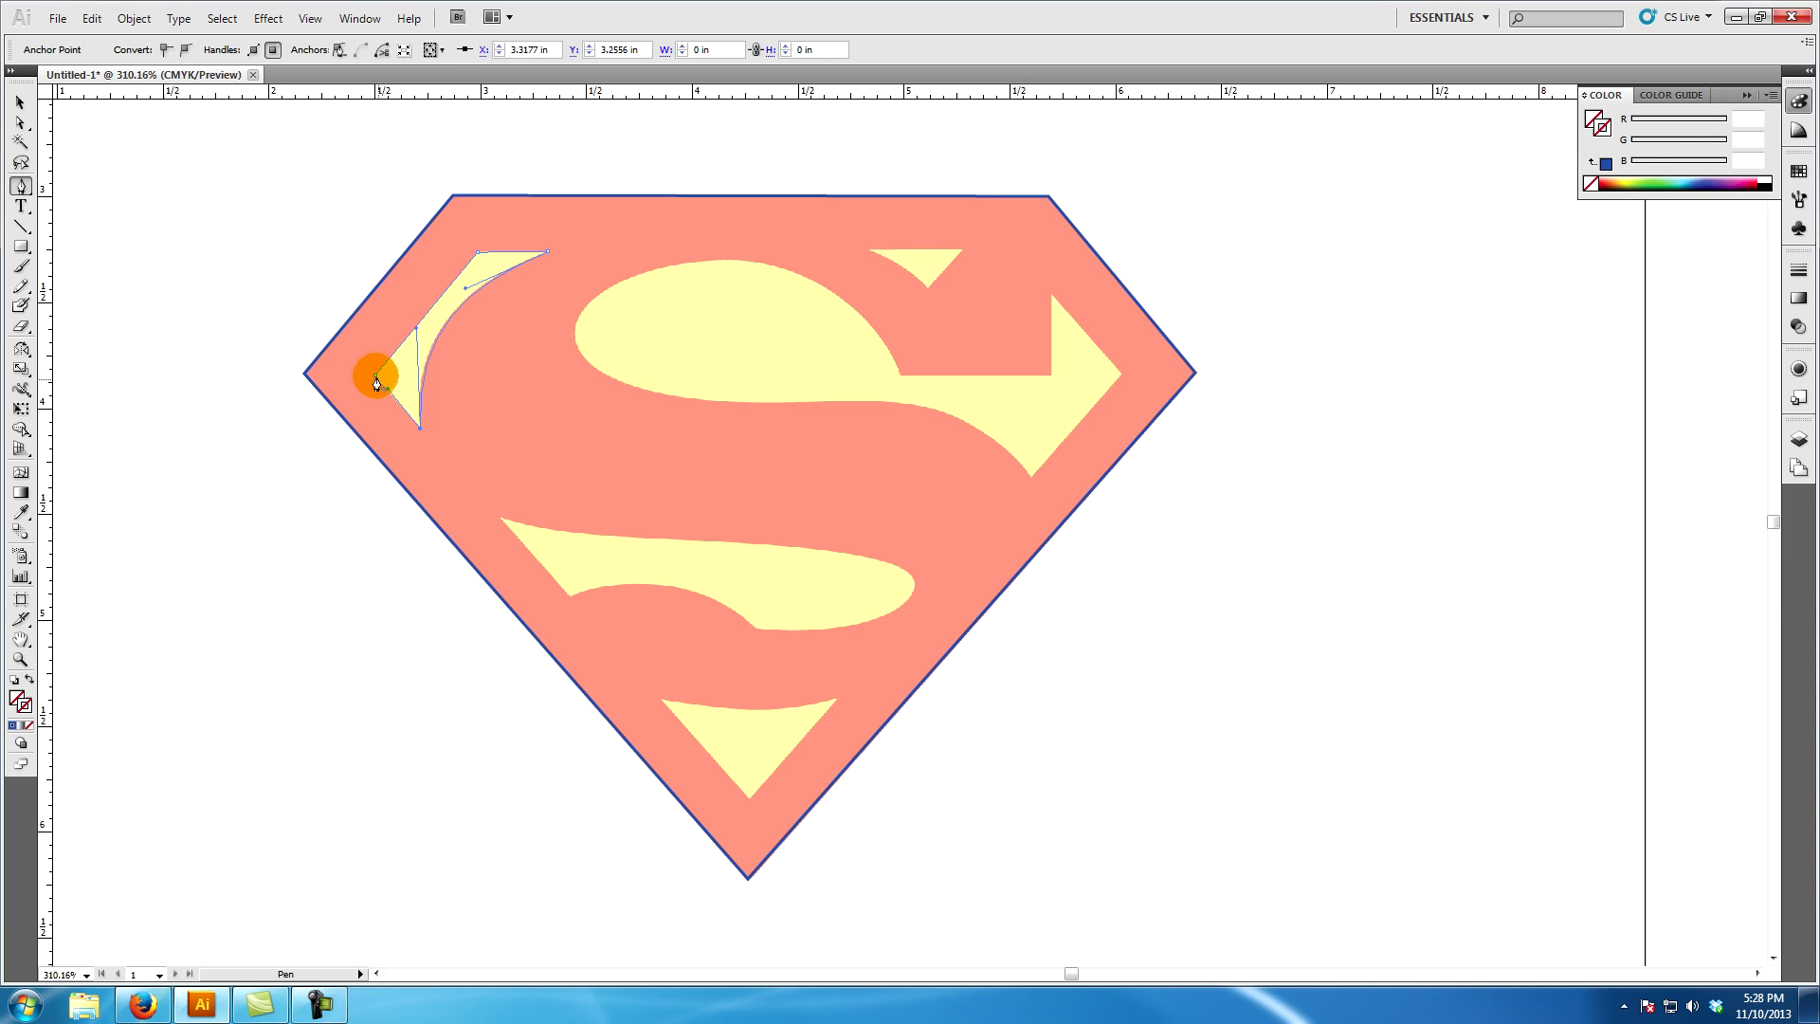
left_click(377, 375)
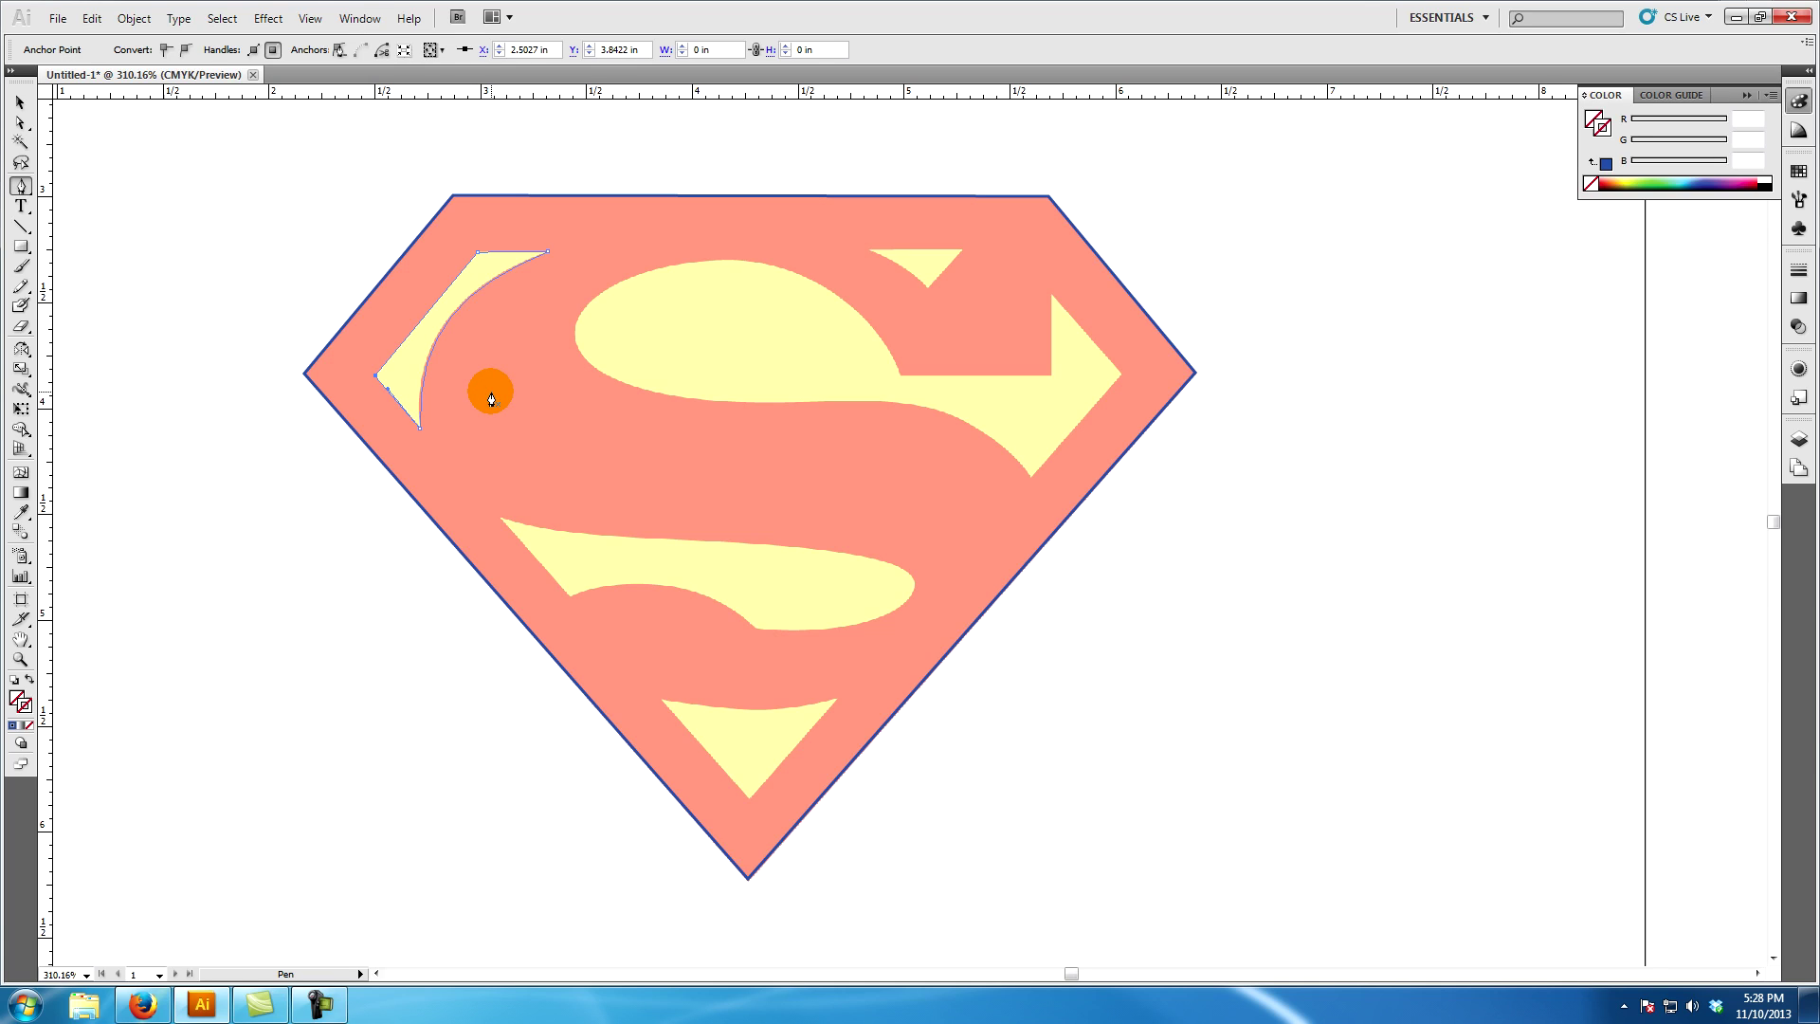
Nudge the crescent's lower-left edge into place and select the crescent shape
left_click(21, 122)
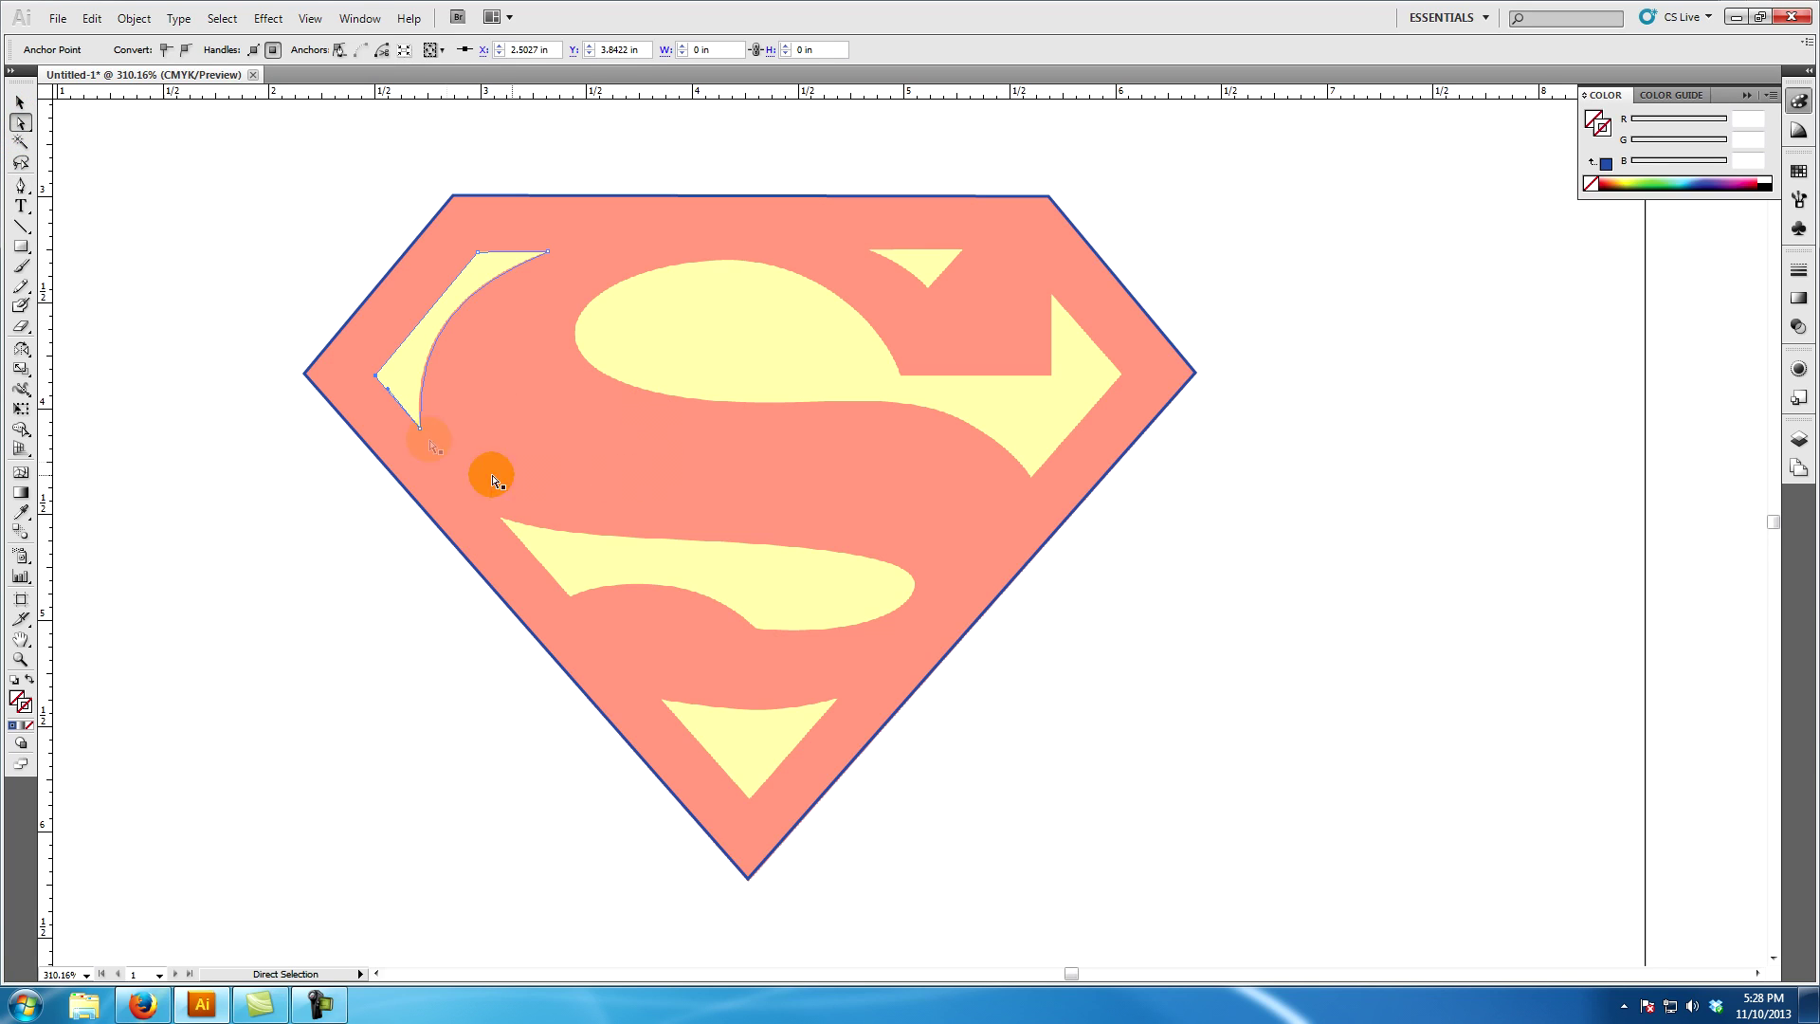
left_click_drag(388, 390, 394, 398)
key("v")
left_click(520, 254)
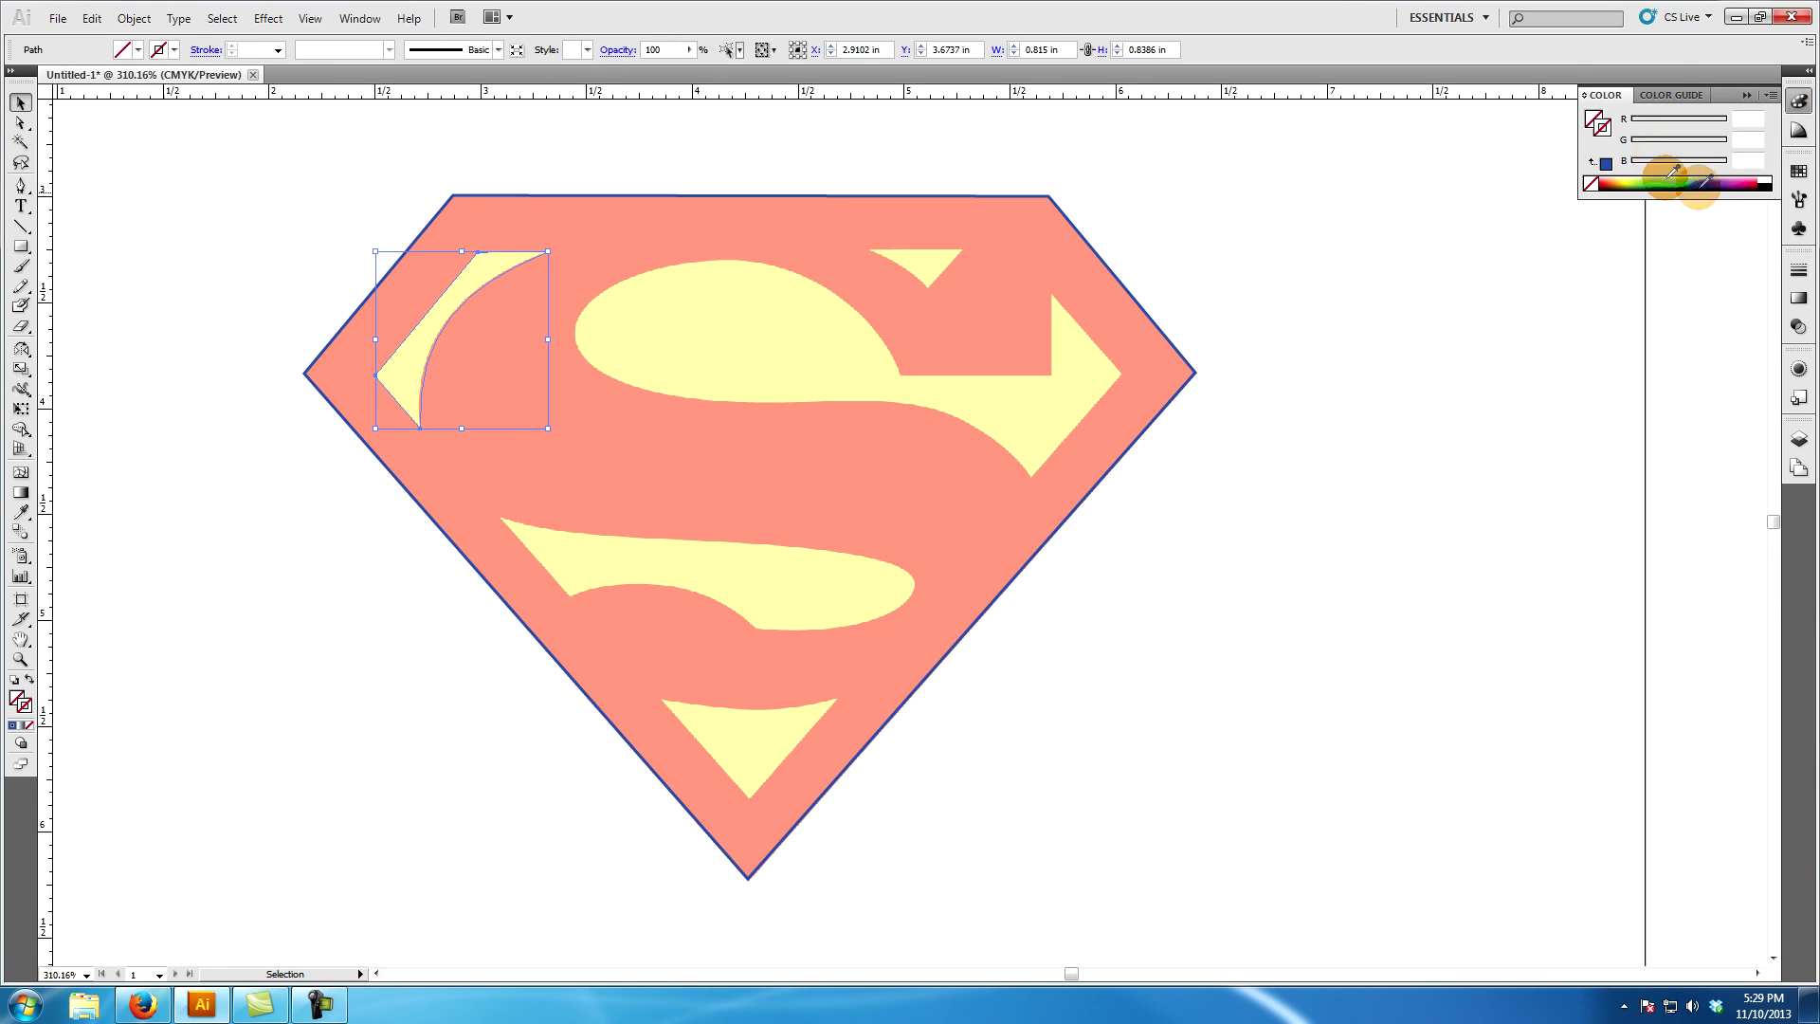
Fill the crescent with bright yellow from the Swatches panel, remove its outline, and deselect
left_click(1798, 170)
left_click(1651, 181)
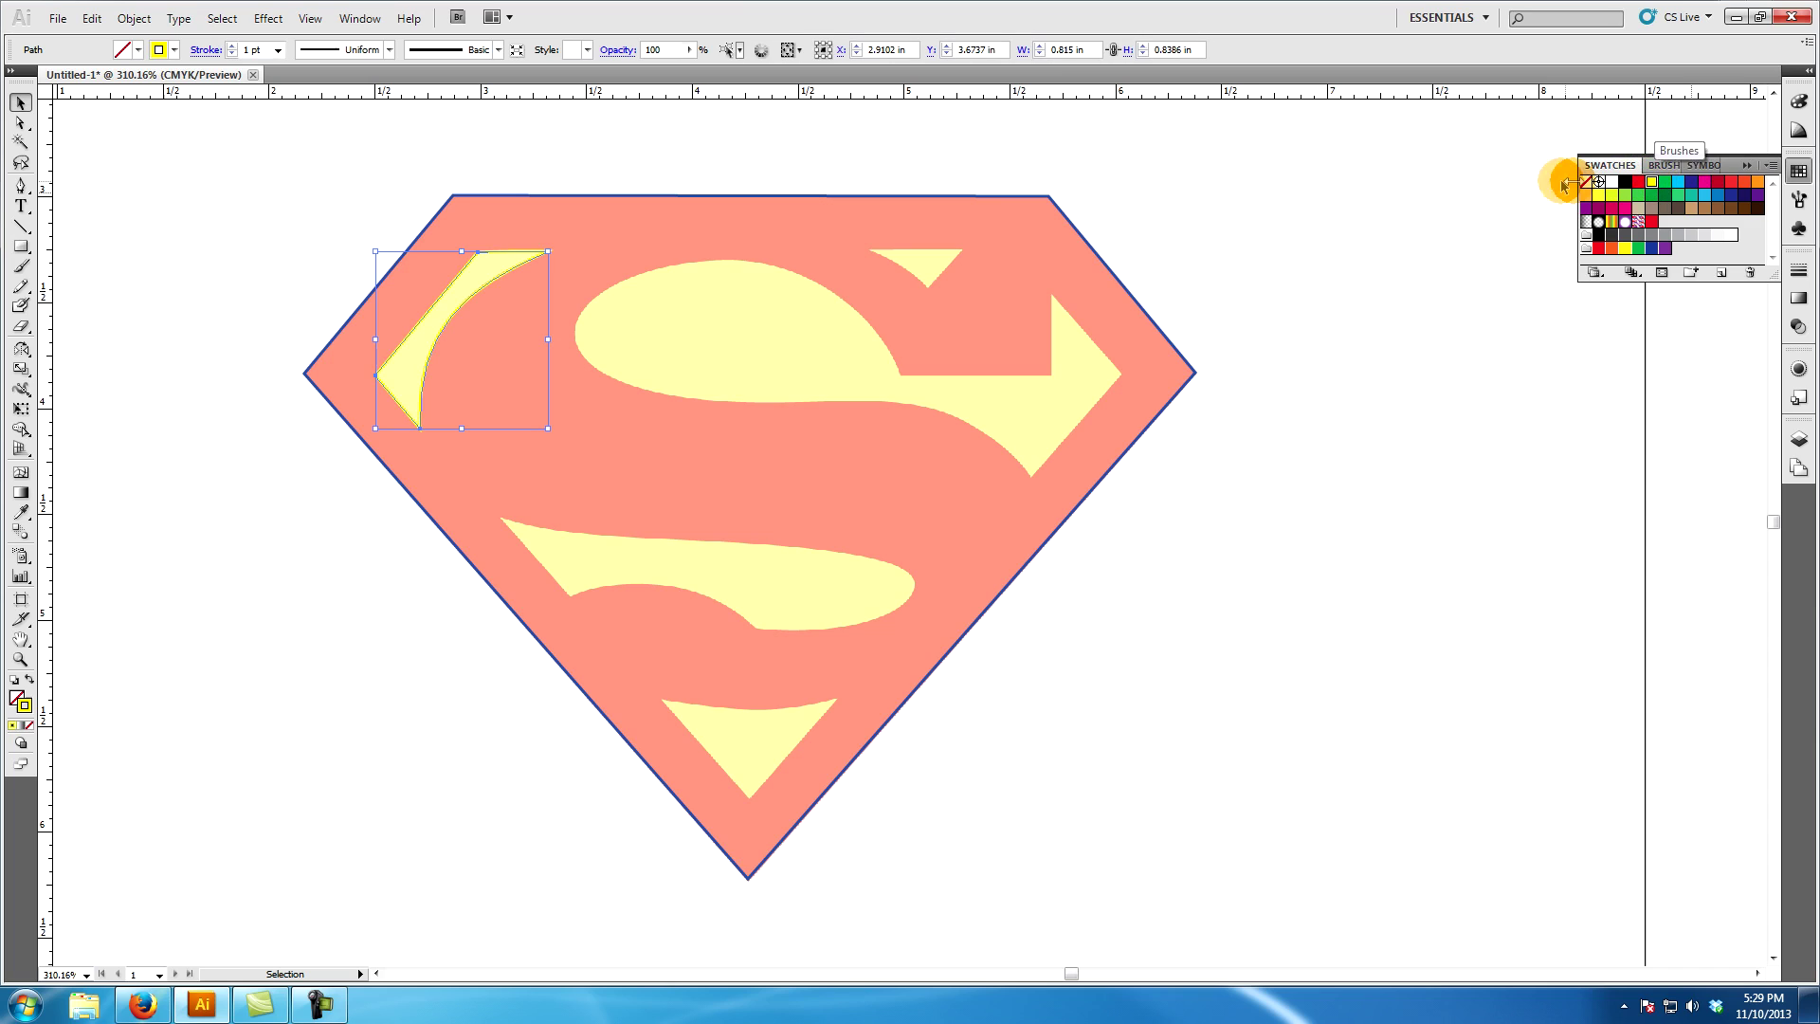
key("a")
left_click(1585, 181)
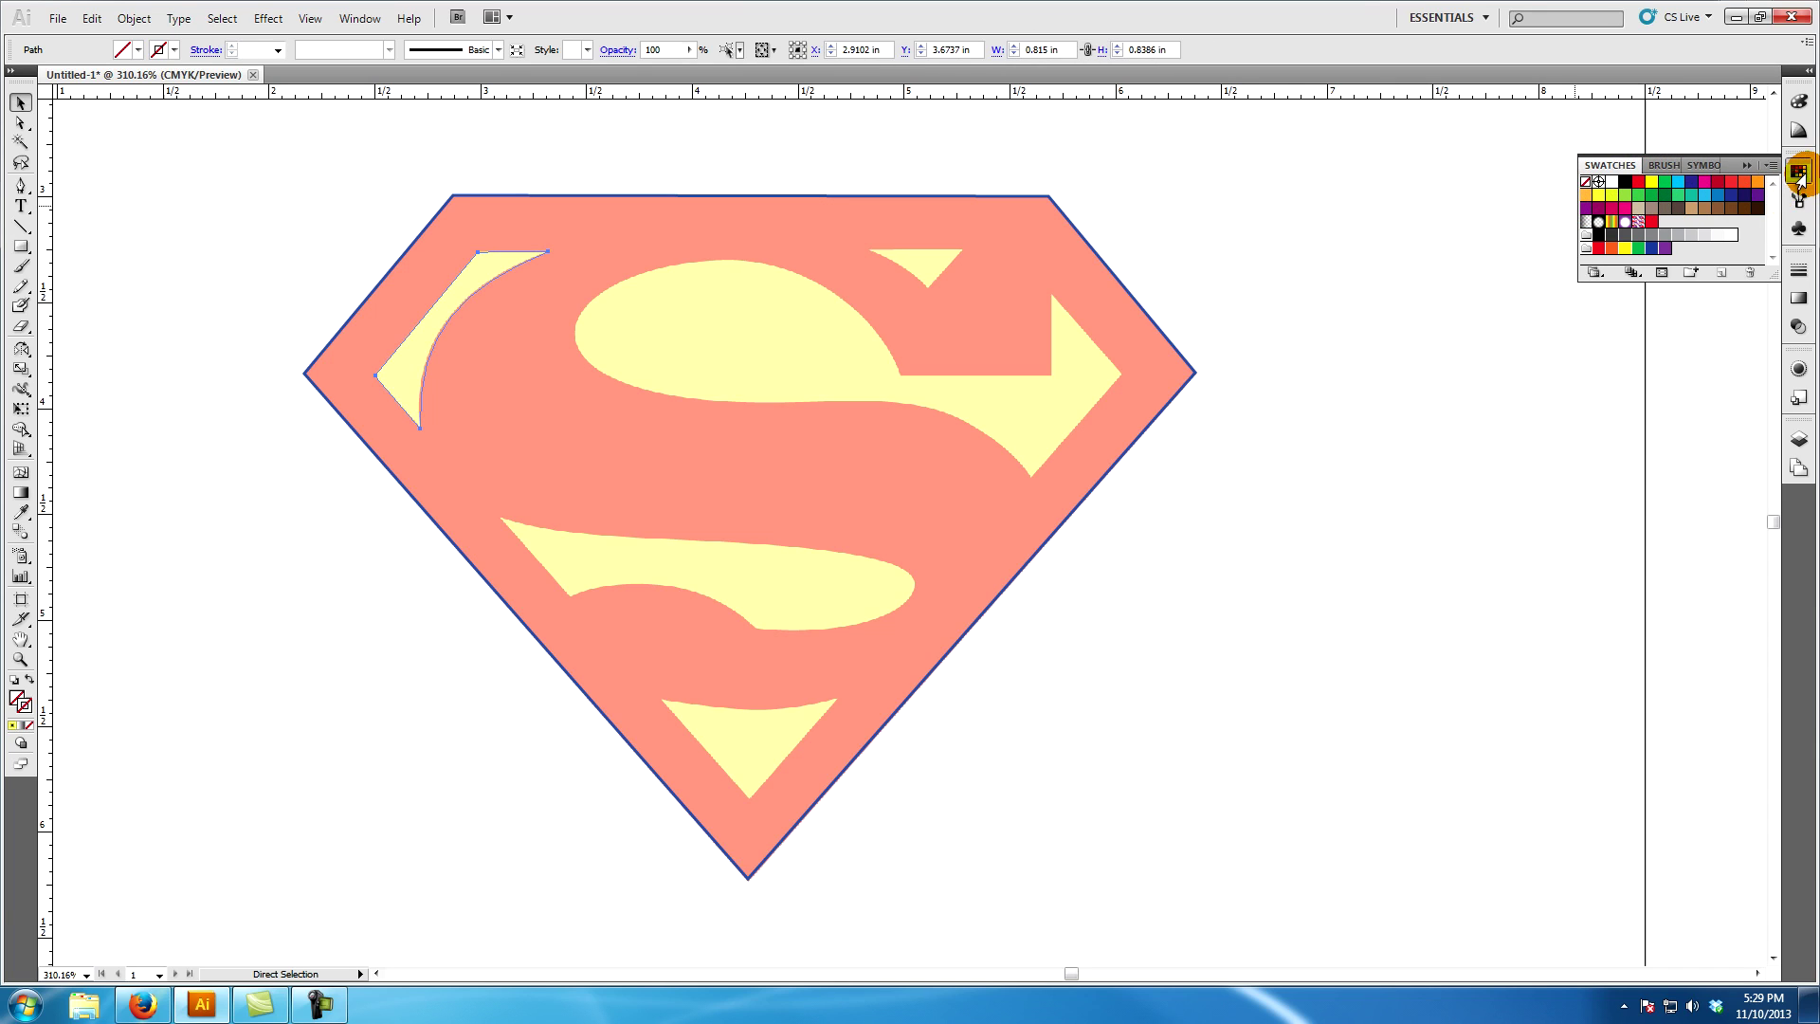
left_click(1798, 101)
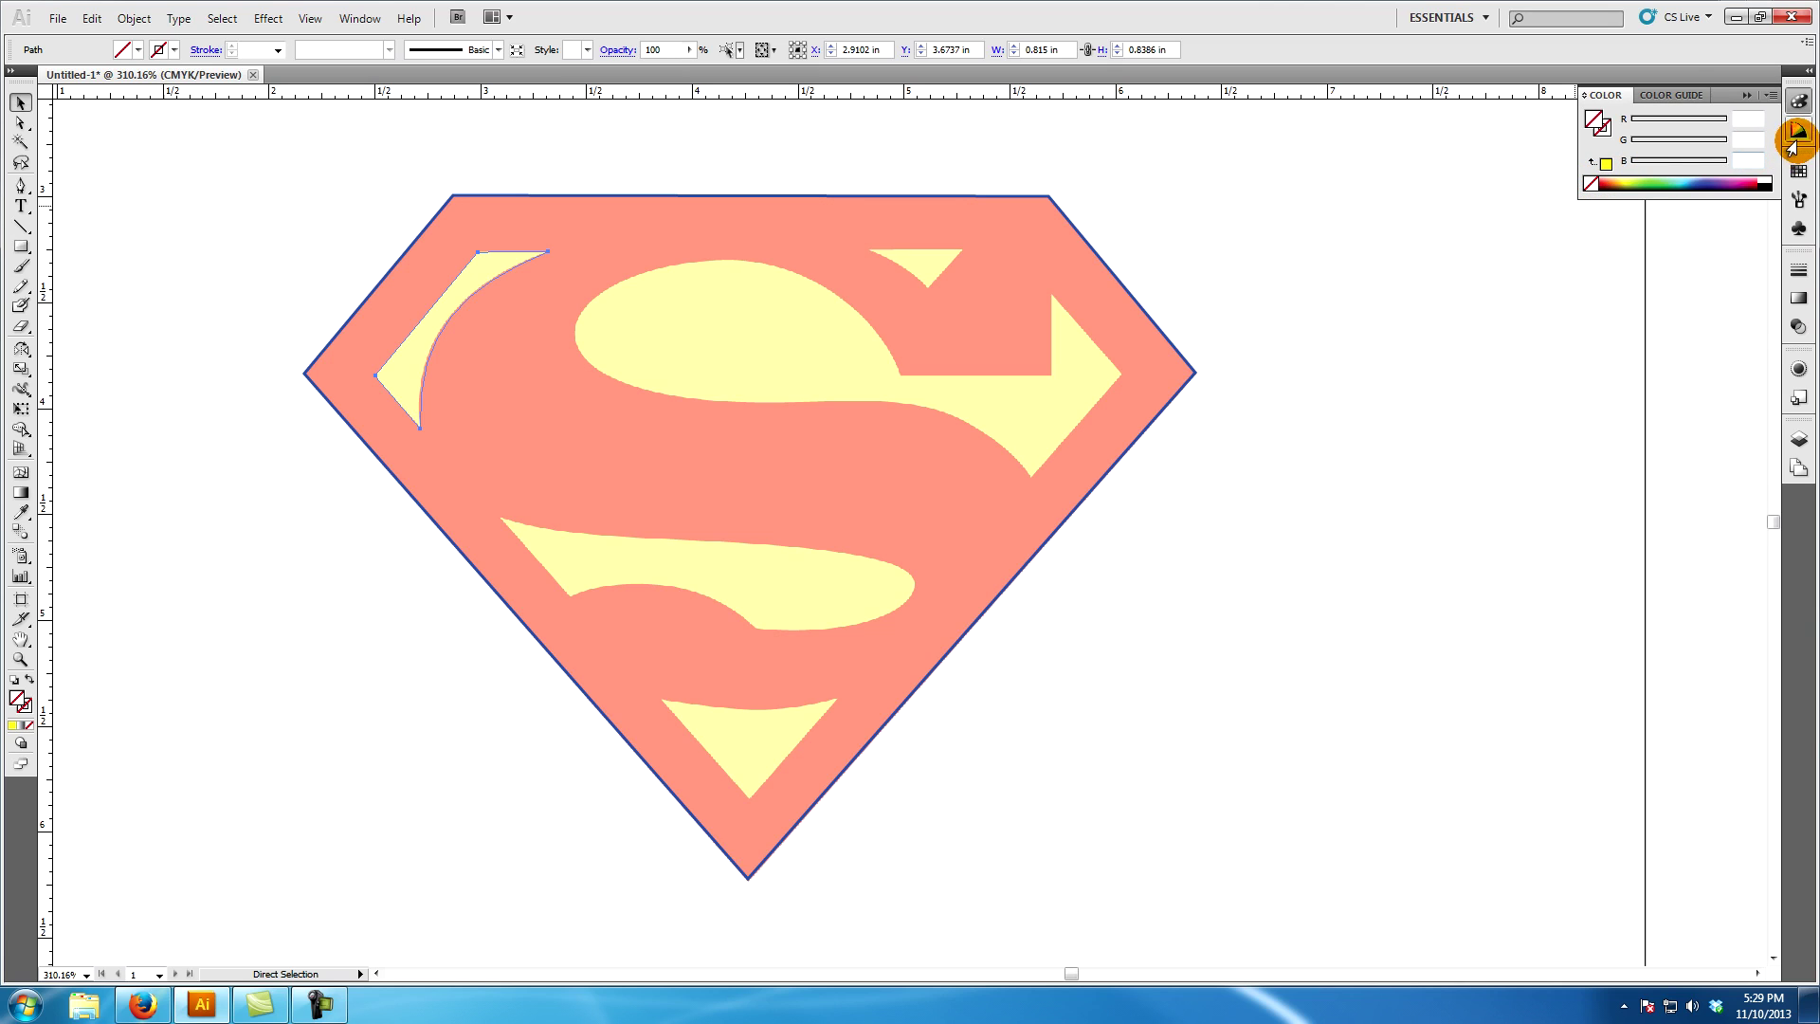
left_click(1798, 170)
key("v")
left_click(1651, 181)
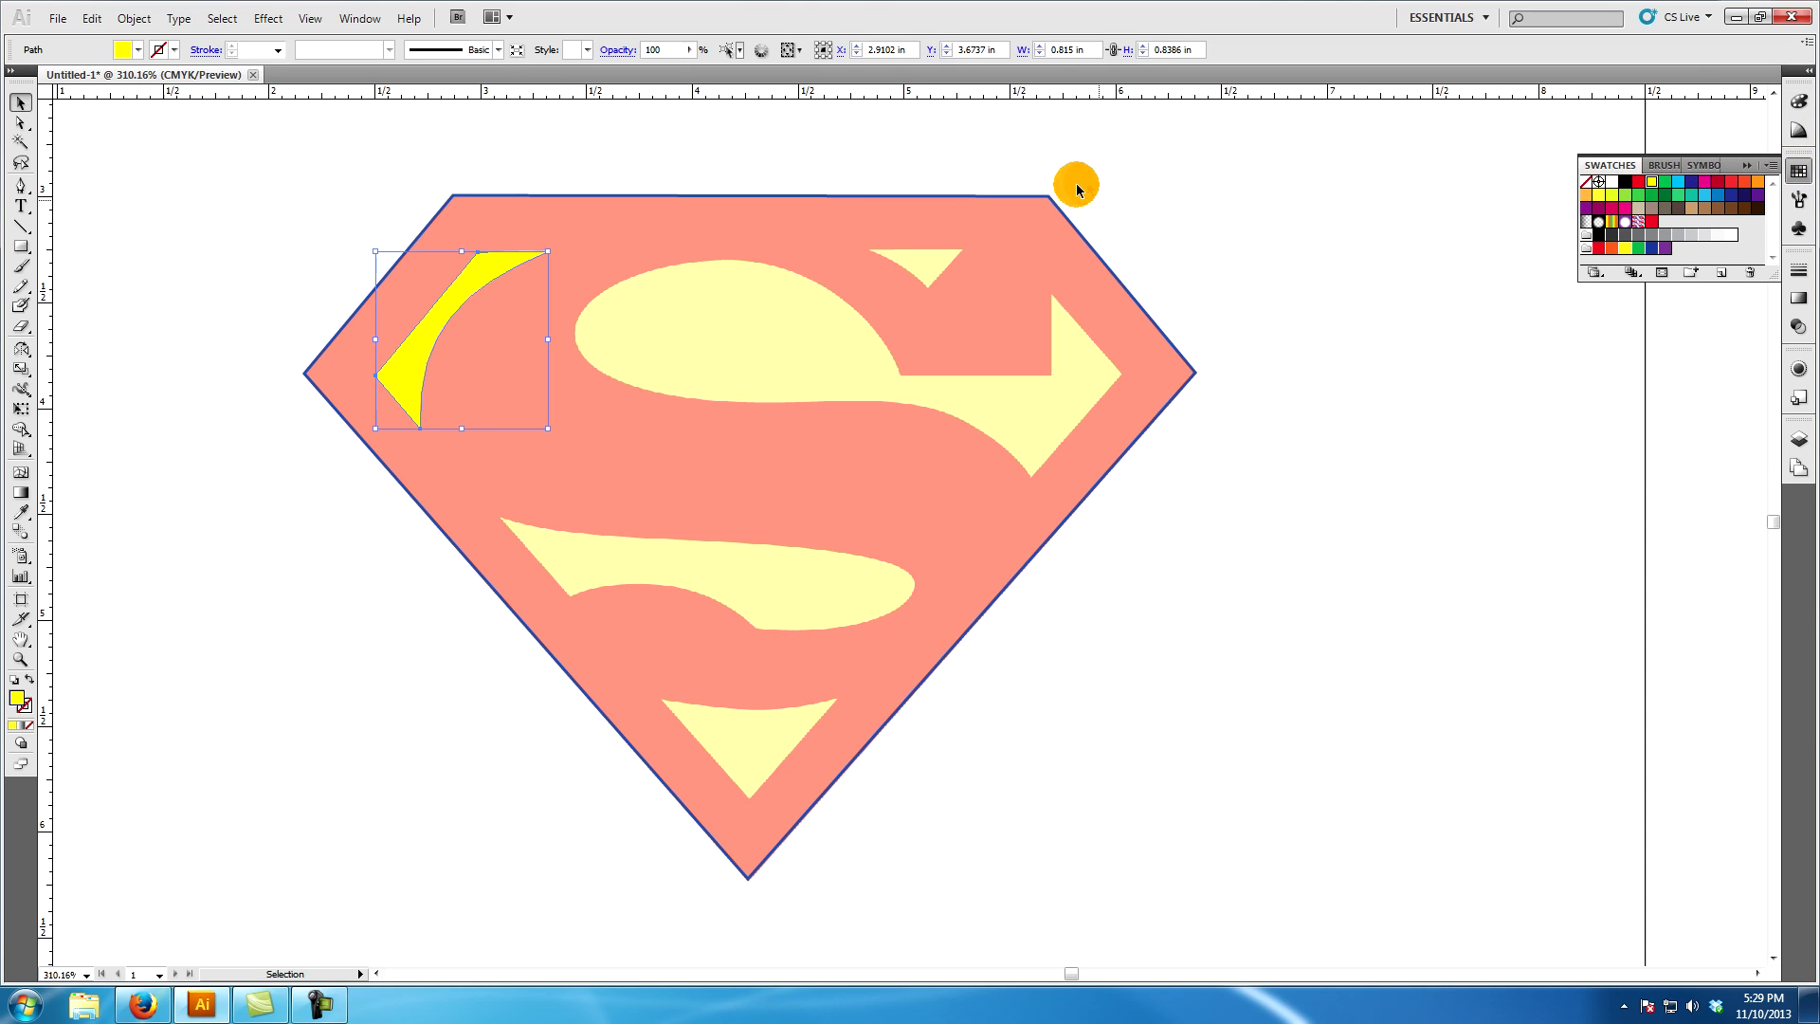
left_click(1211, 183)
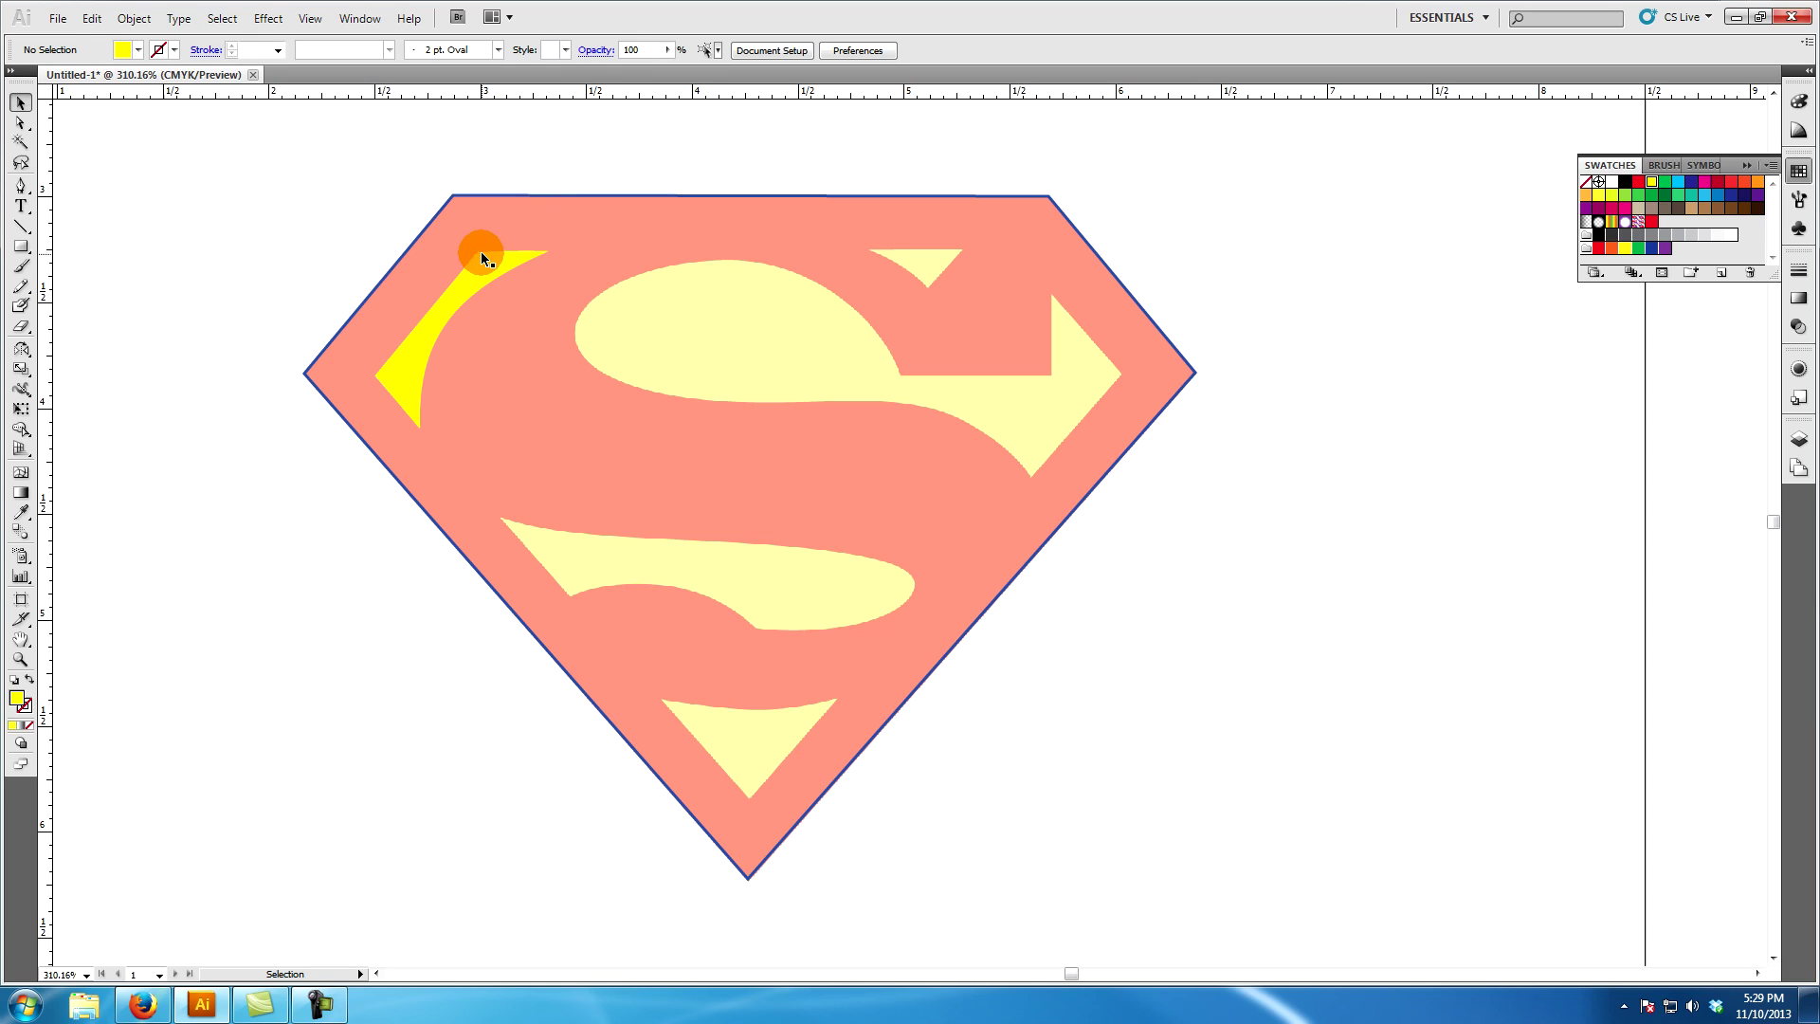
Trace the small wedge left of the arrow with a closed curved path, then deselect
left_click(21, 185)
left_click(962, 250)
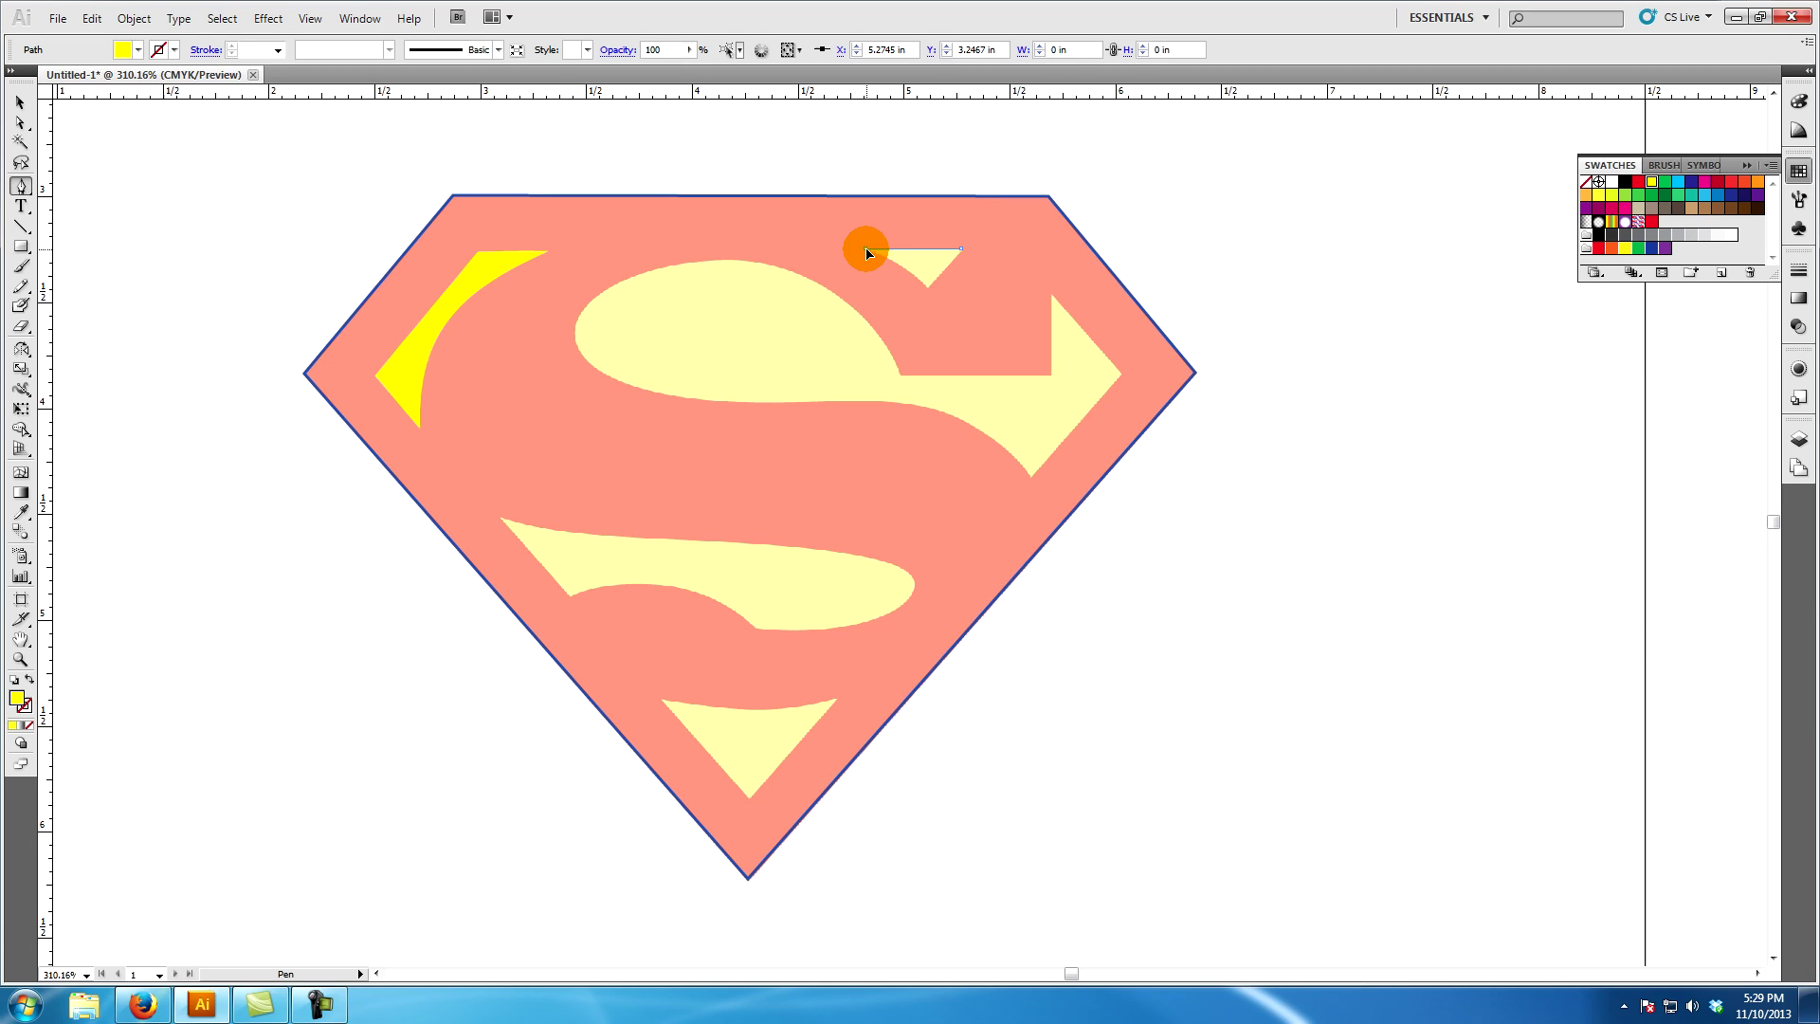
left_click_drag(867, 252, 903, 272)
left_click_drag(903, 266, 901, 262)
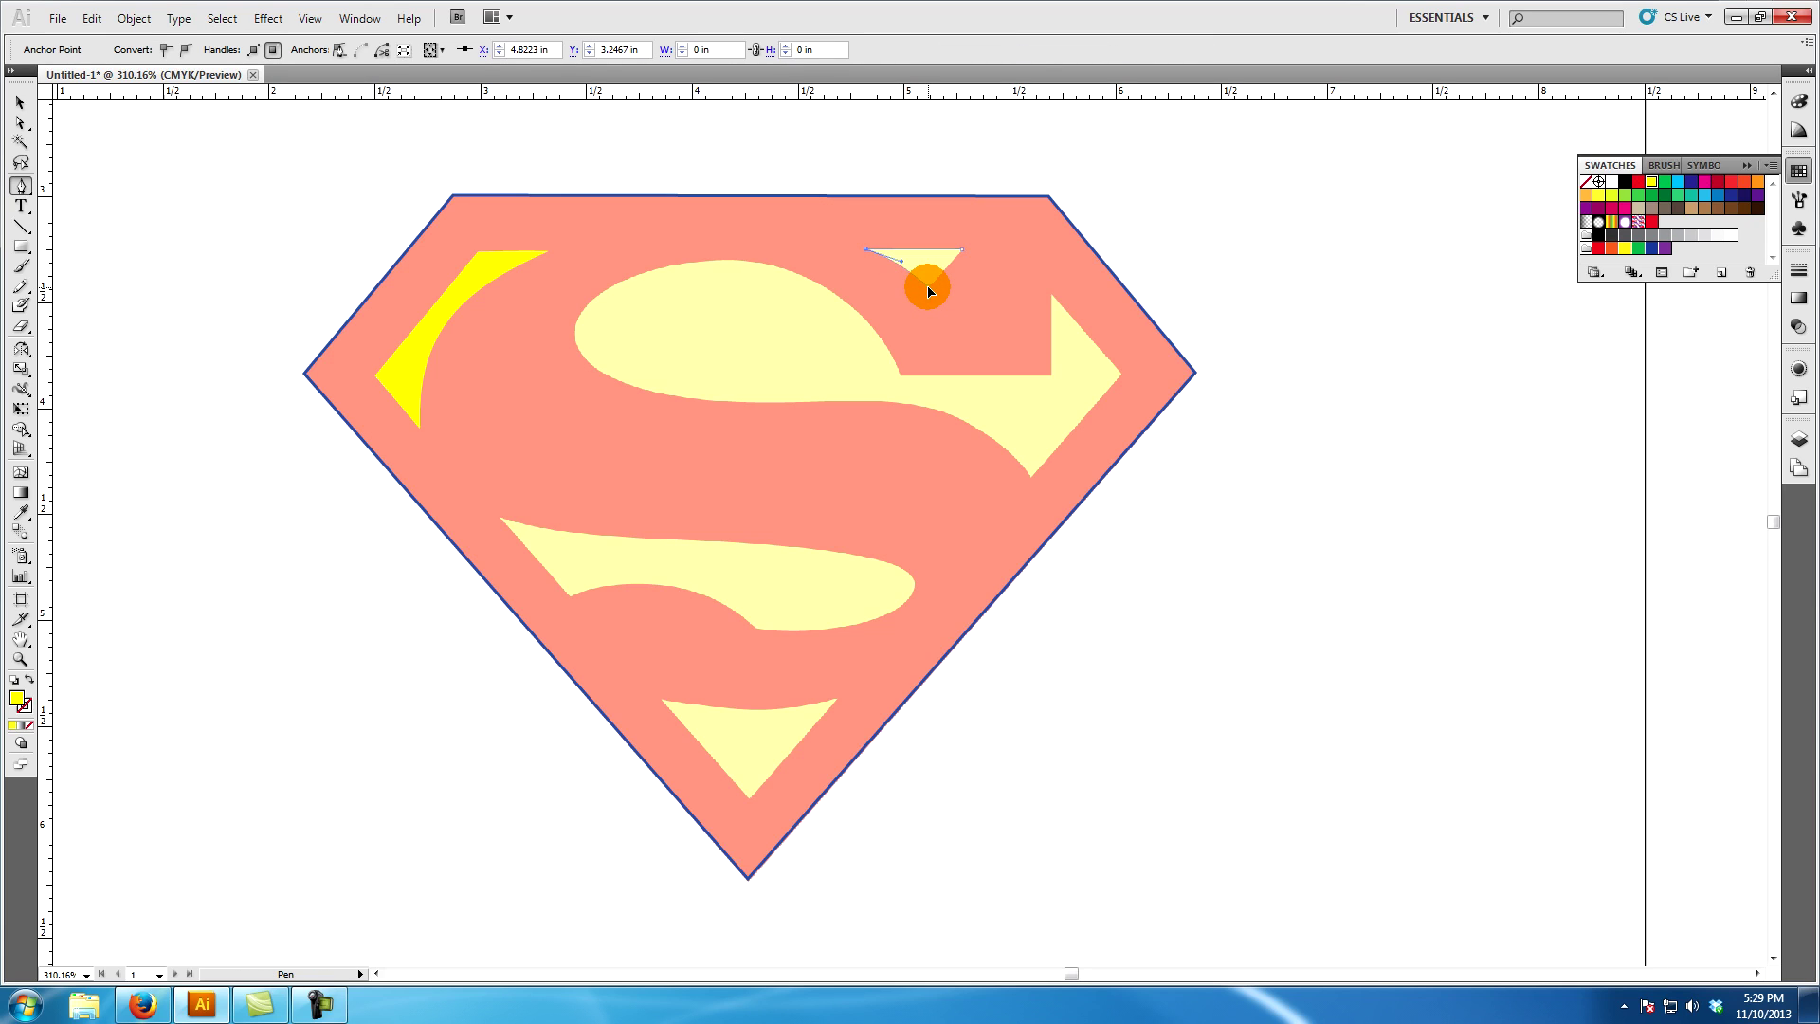
left_click_drag(928, 287, 944, 304)
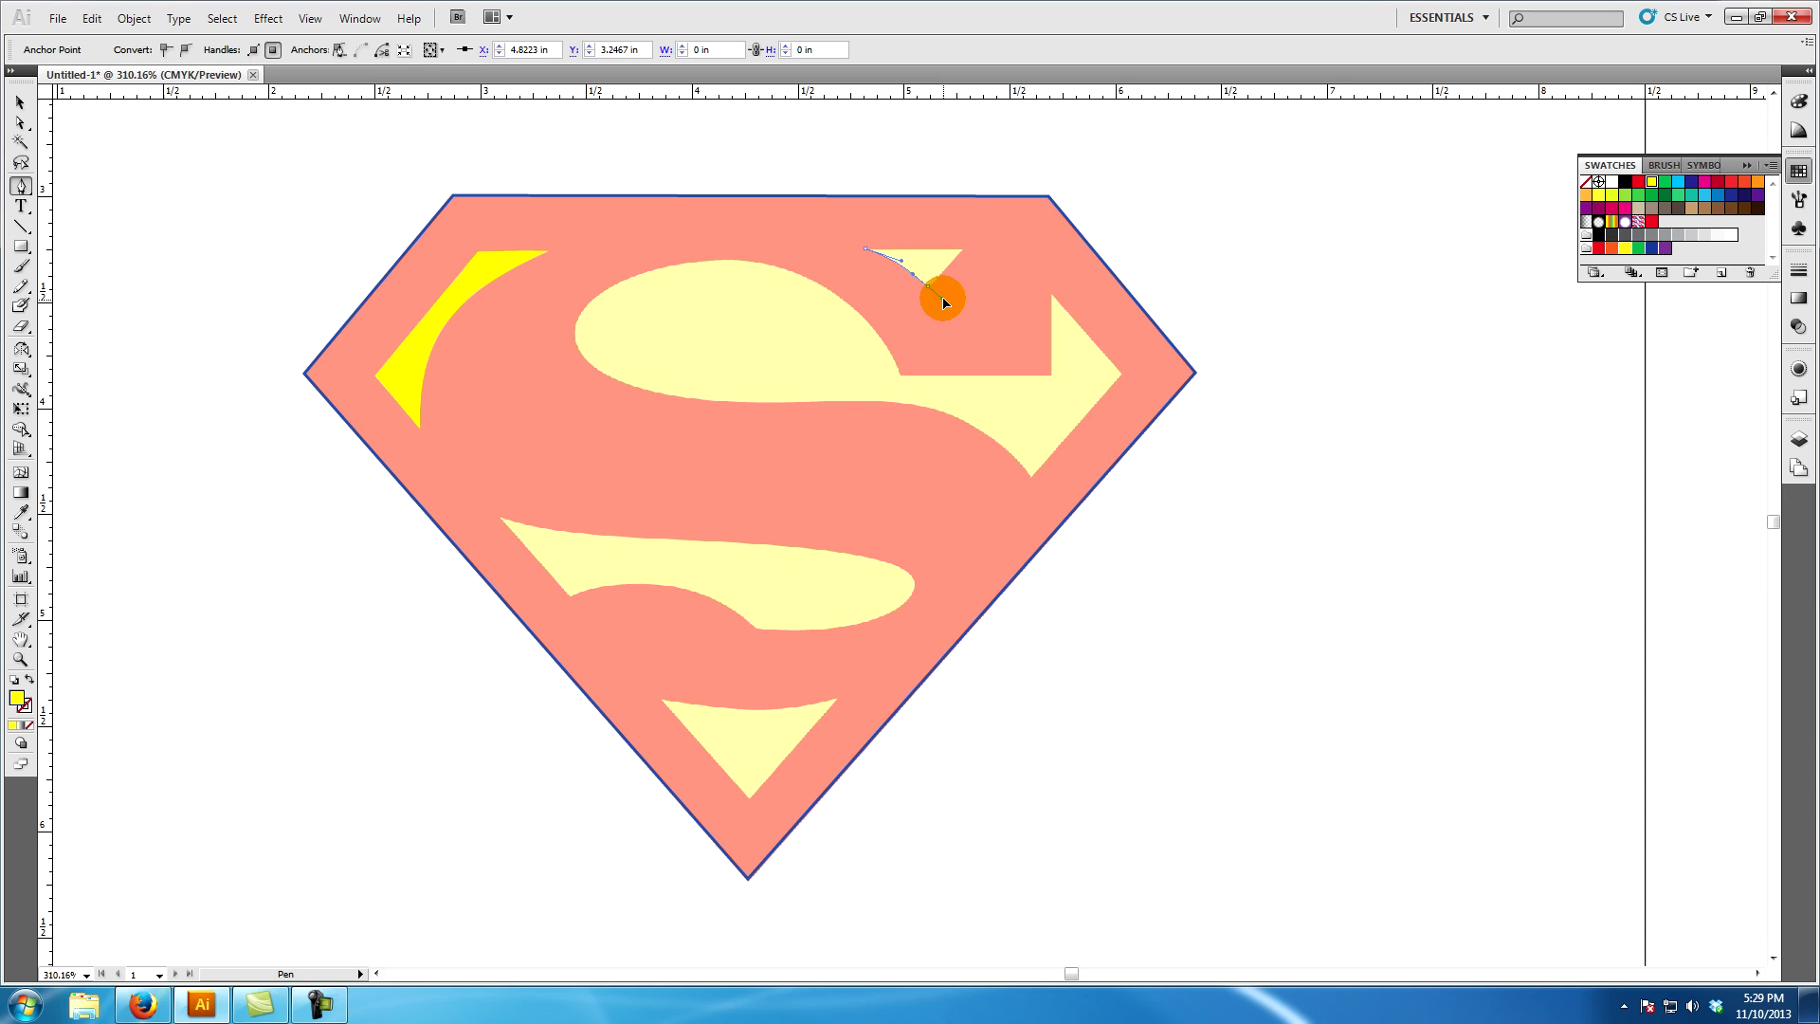
left_click_drag(944, 304, 954, 264)
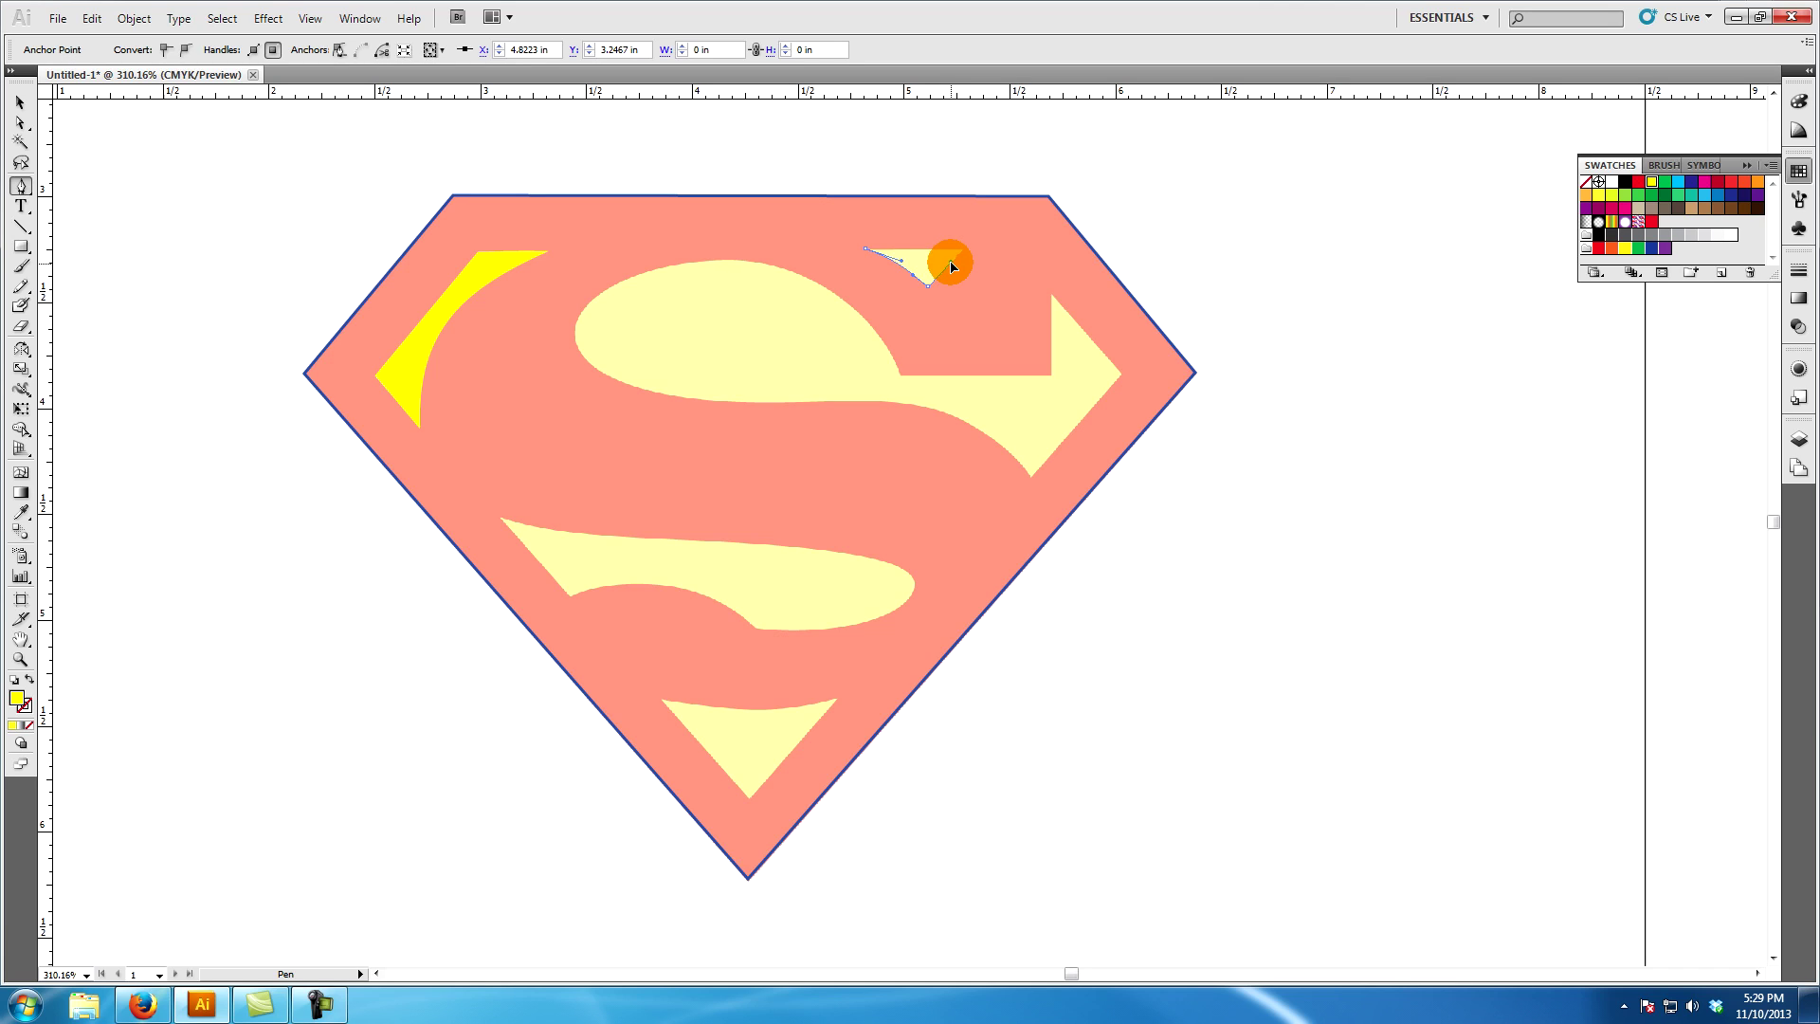
left_click_drag(952, 267, 952, 266)
left_click(961, 250)
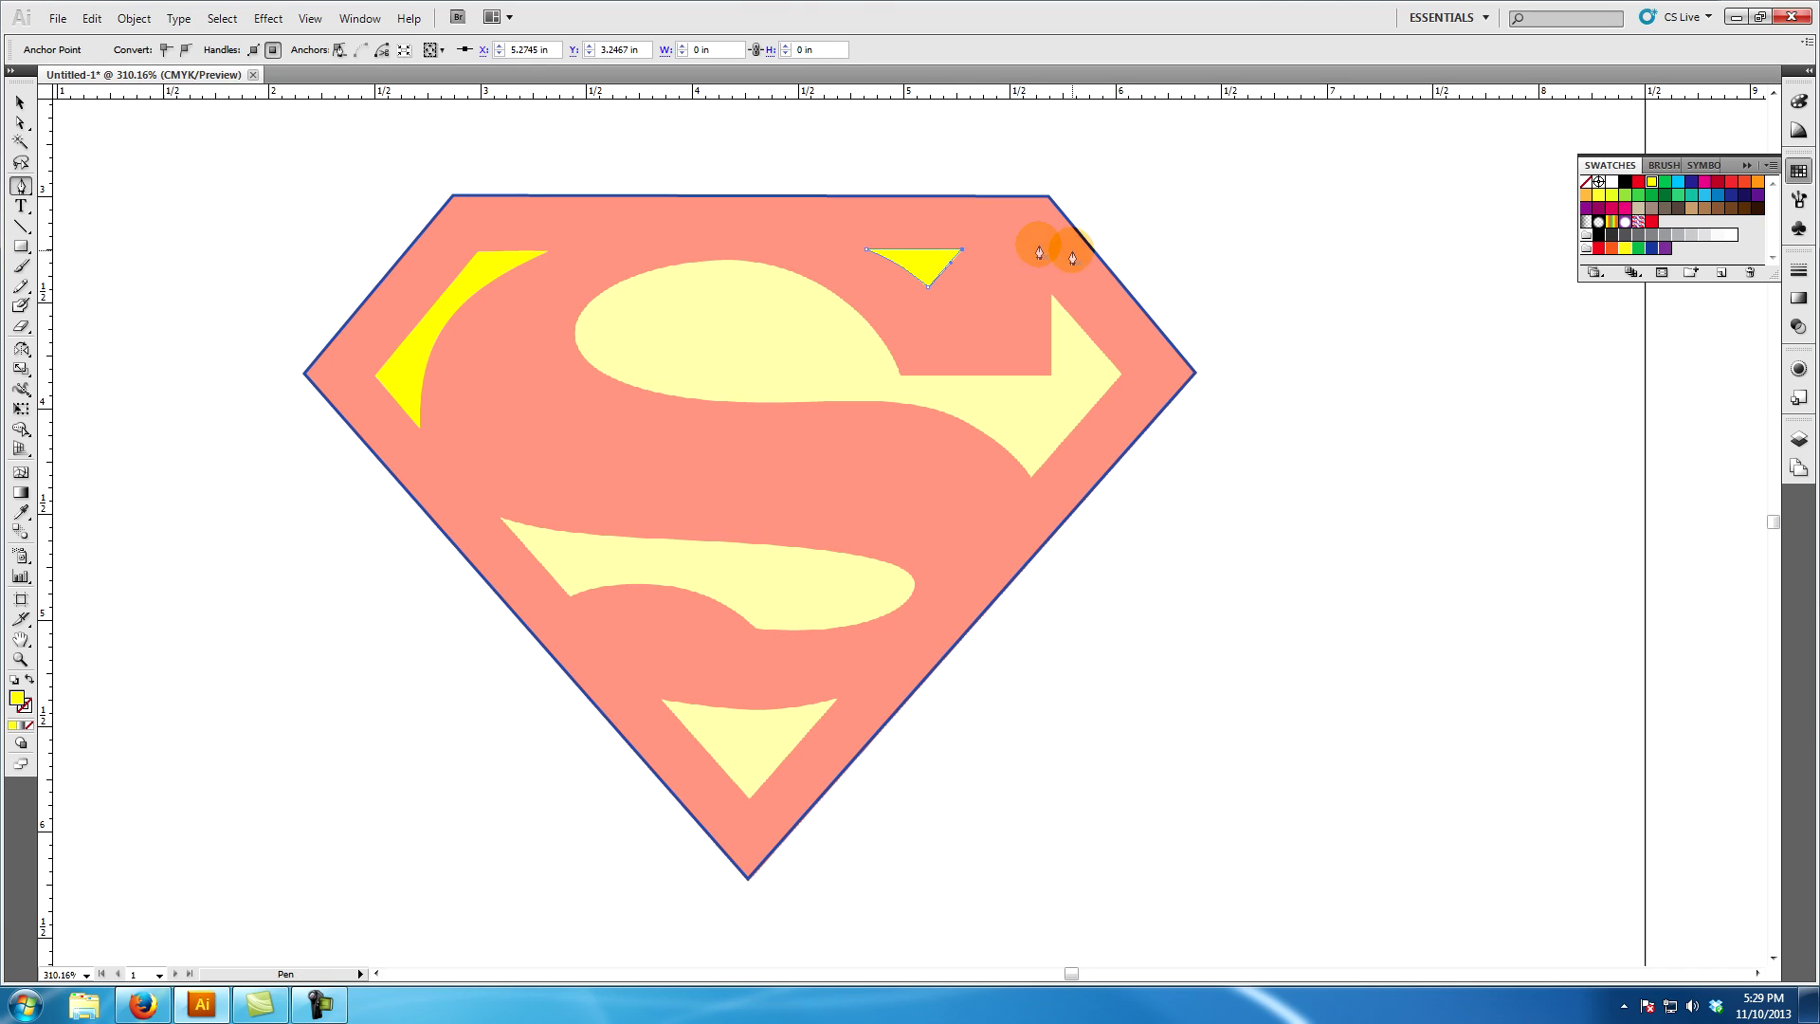
left_click(21, 101)
left_click(123, 175)
Start the upper S path at the arrow's top point, down its base to the bar's inner end
key("p")
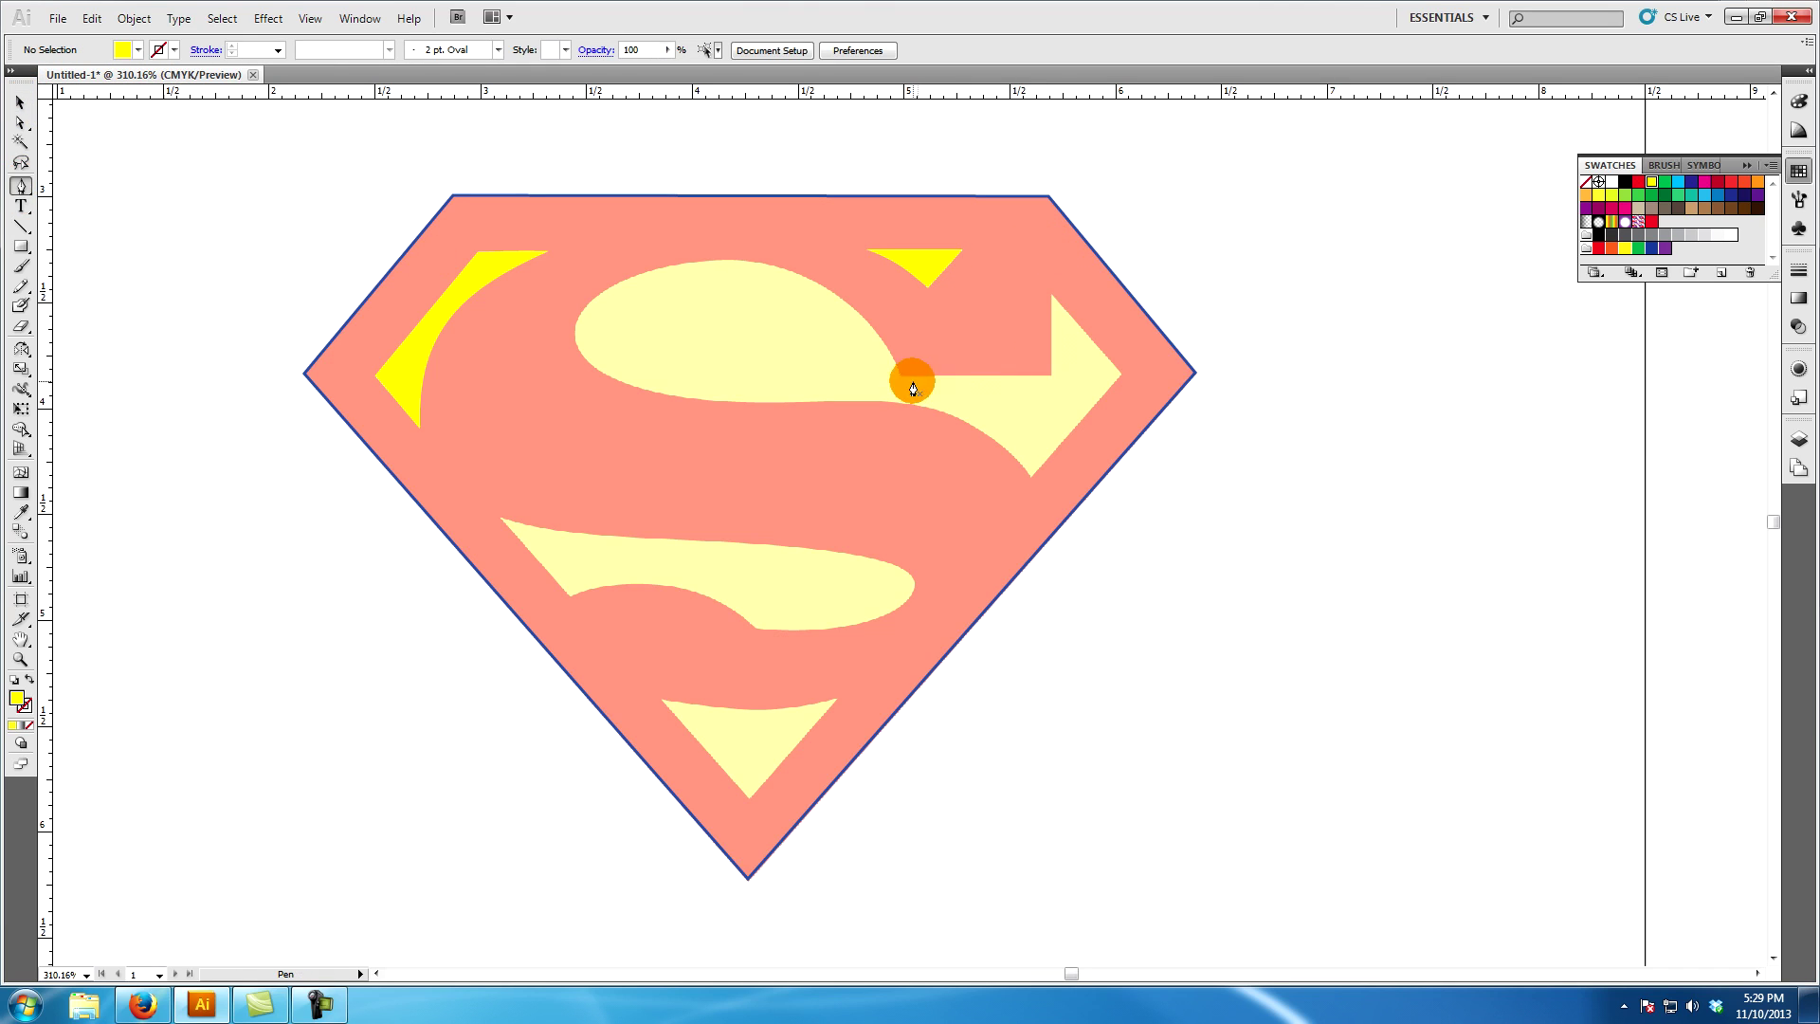
left_click(899, 373)
key("ctrl+z")
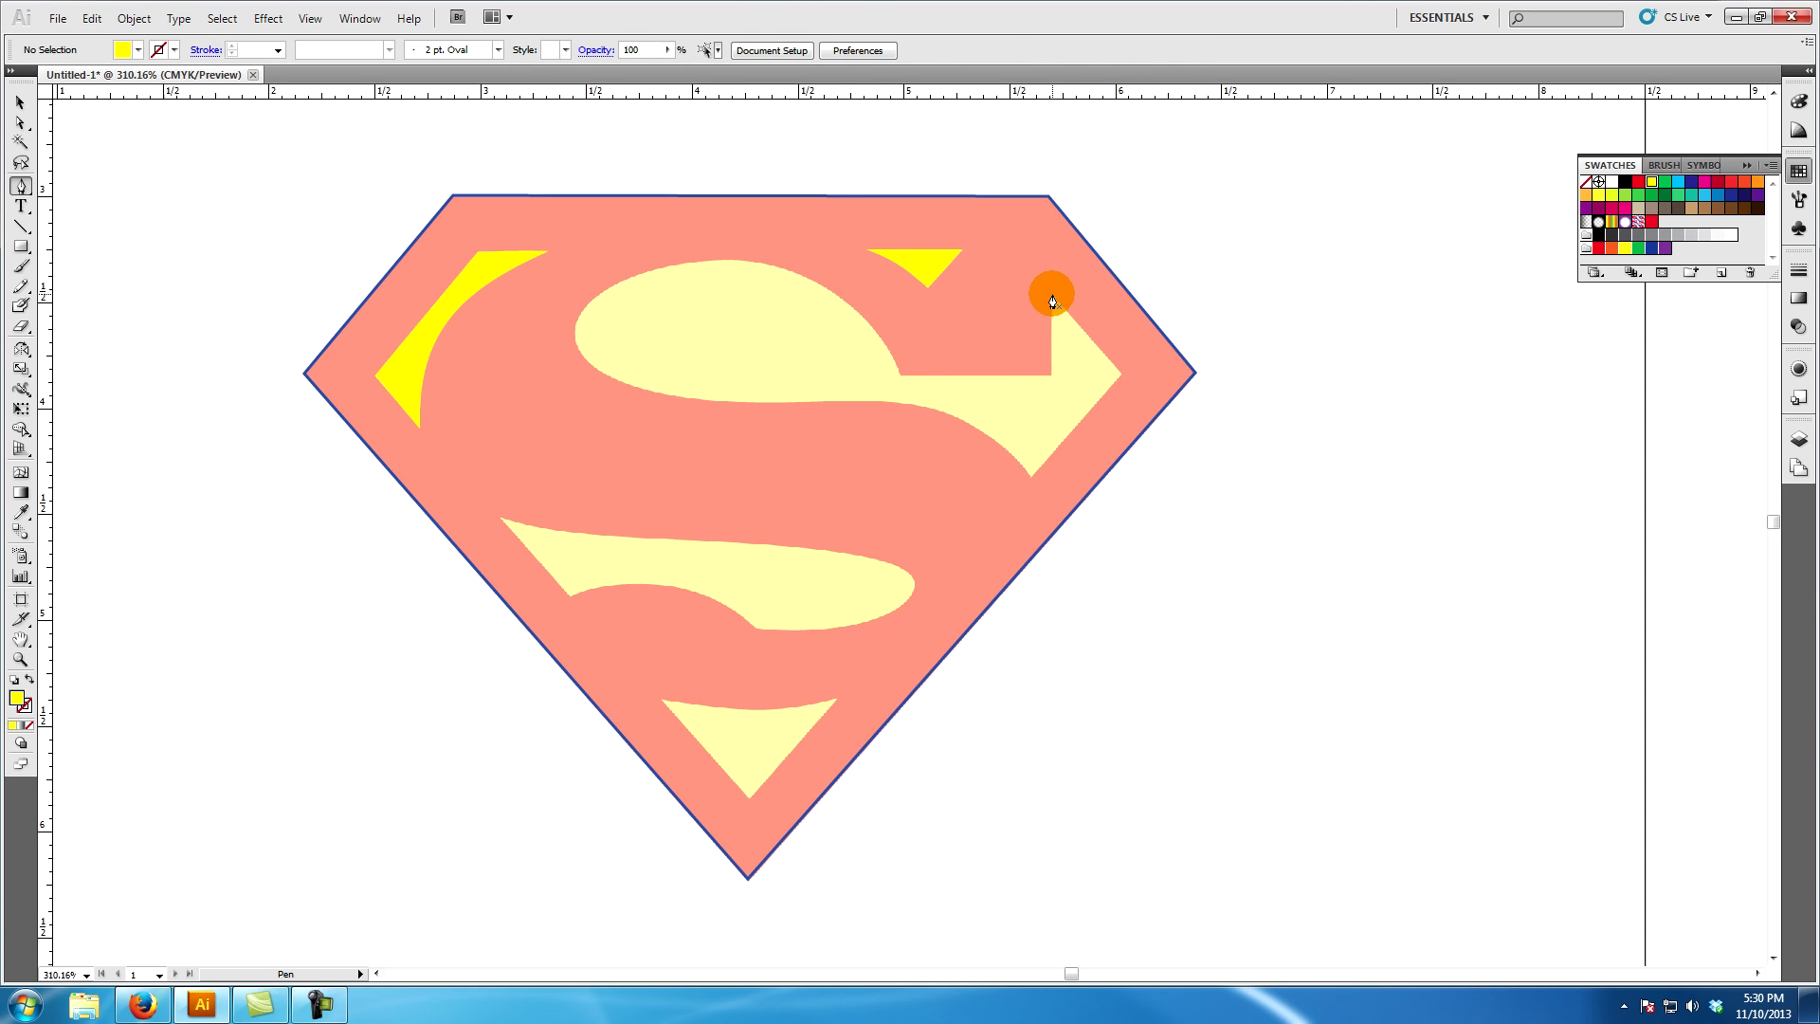
left_click(1052, 295)
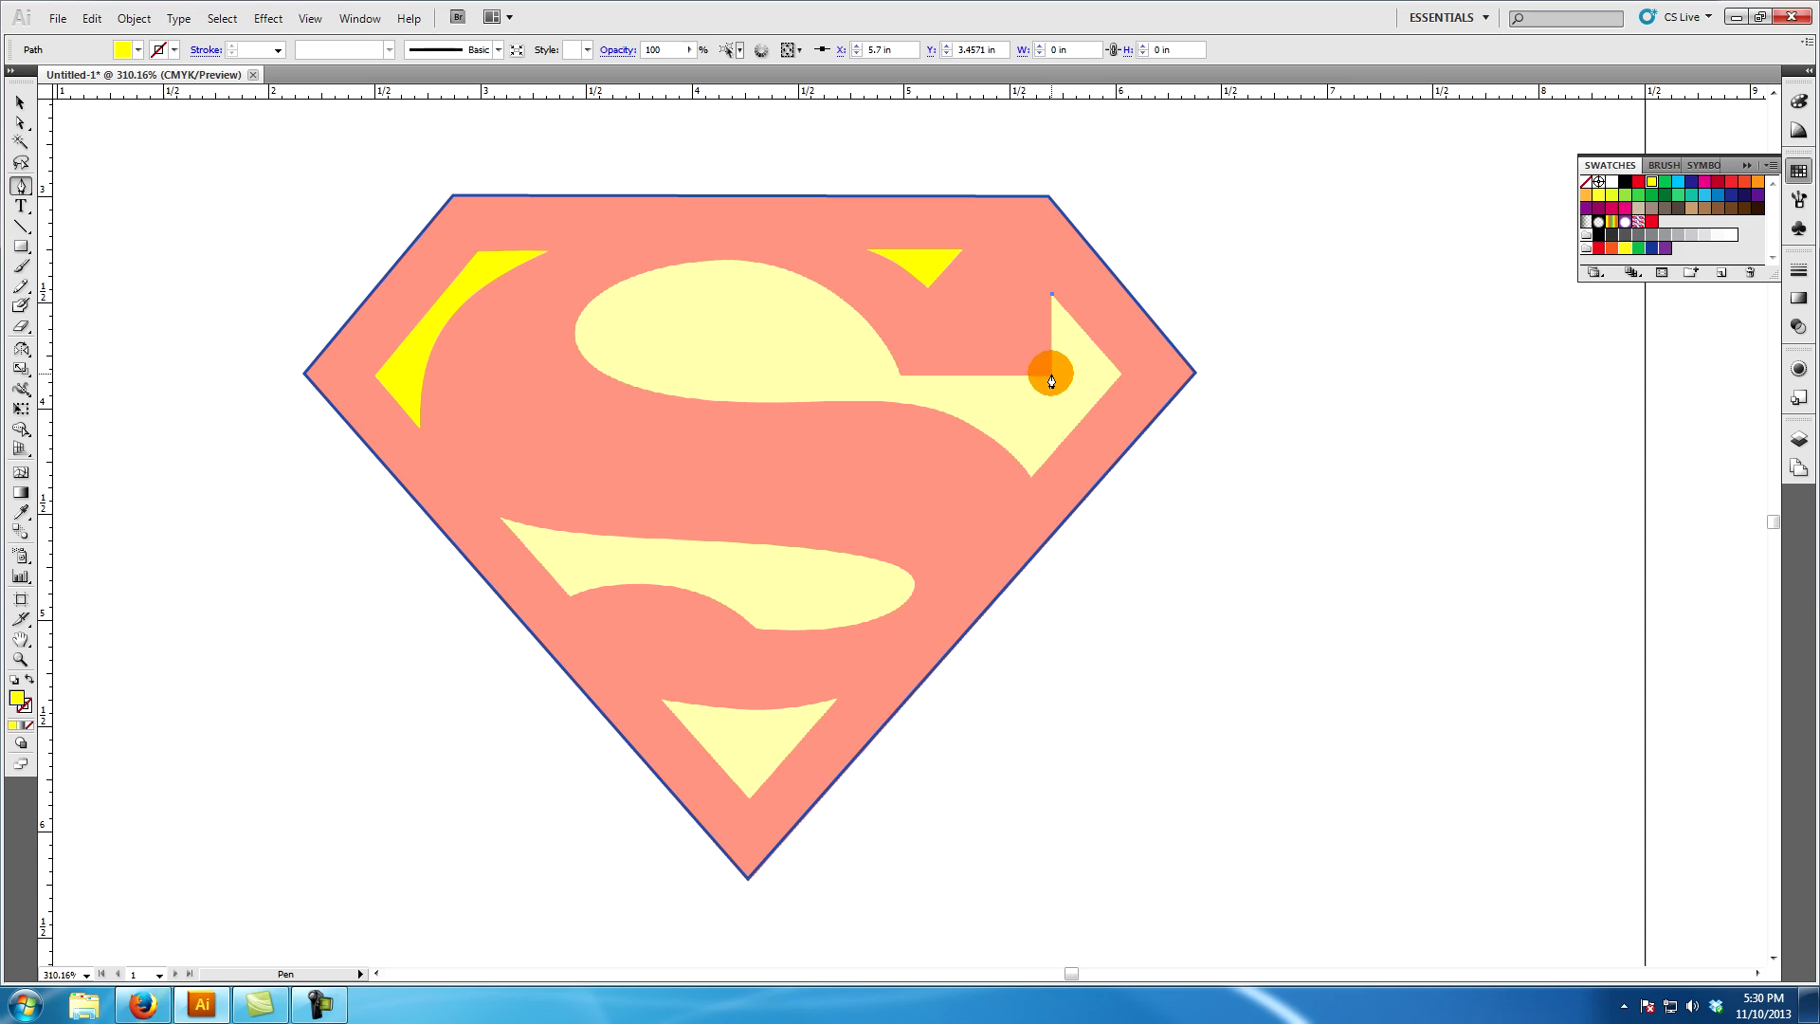
left_click(1052, 374)
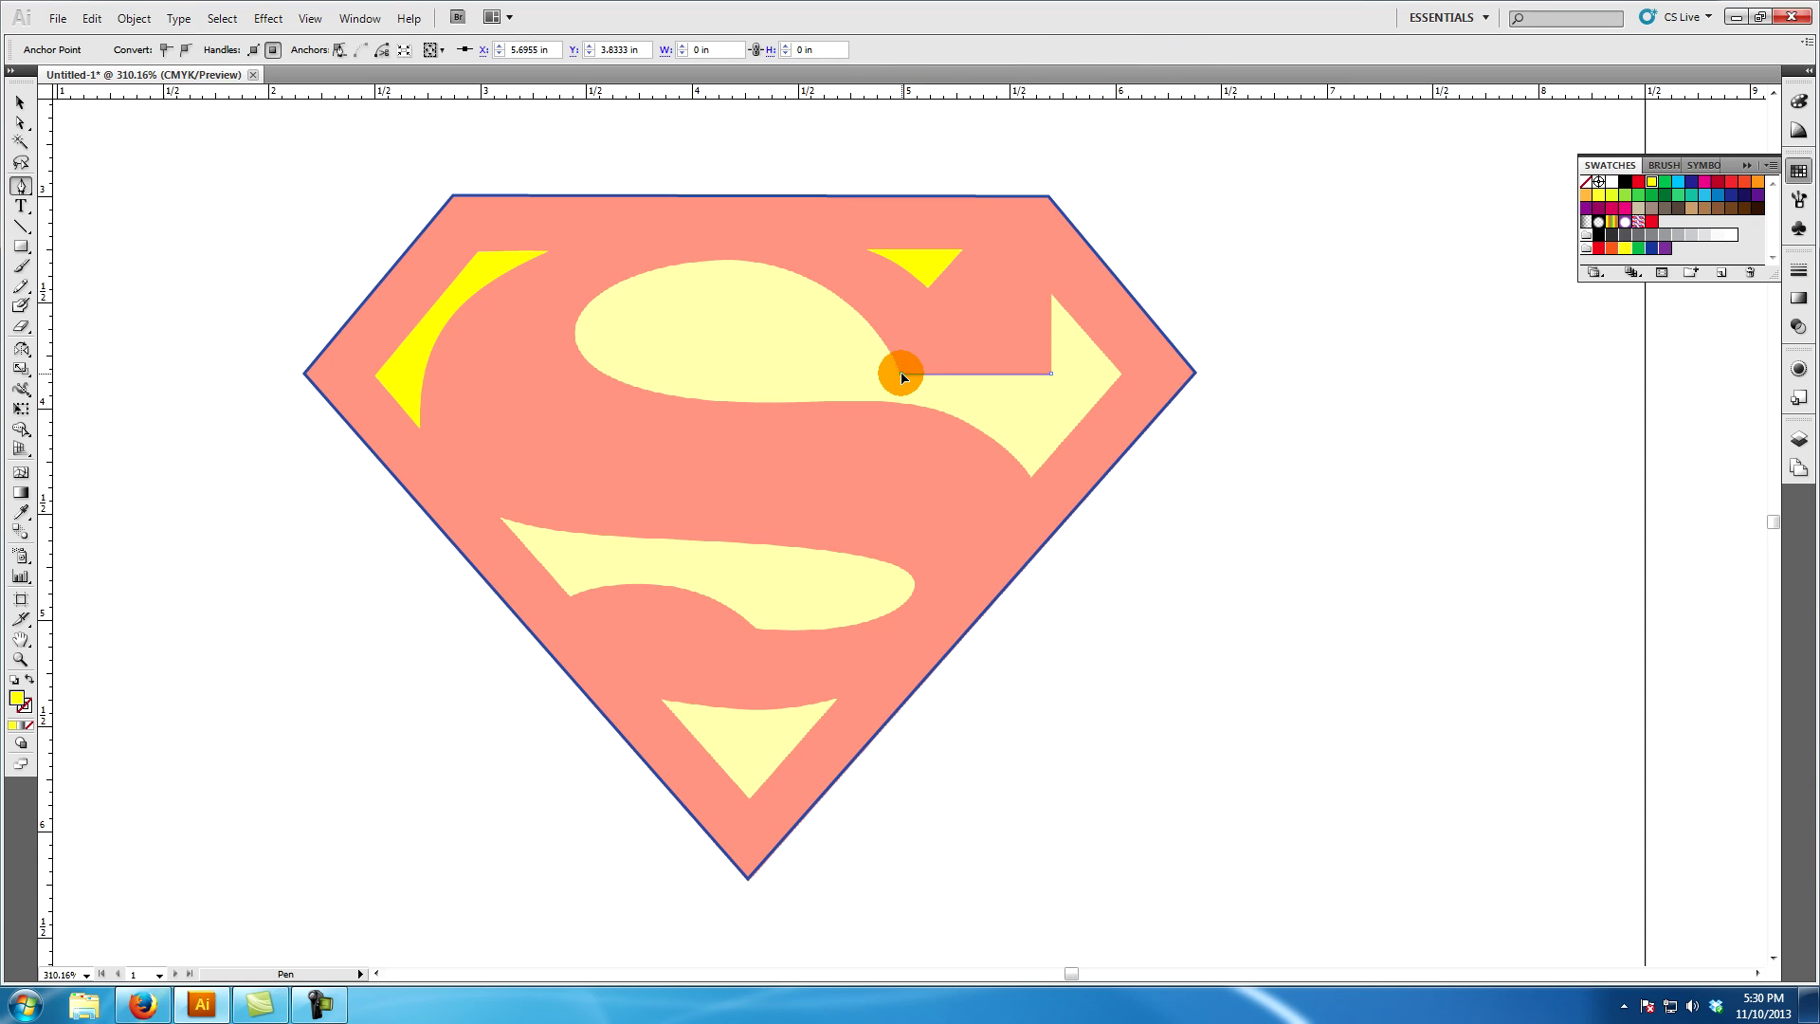
left_click_drag(901, 374, 846, 302)
left_click(855, 293)
Continue around the S's top curve and underside to the arrow tip, closing the path
left_click_drag(701, 259, 611, 270)
left_click(583, 337)
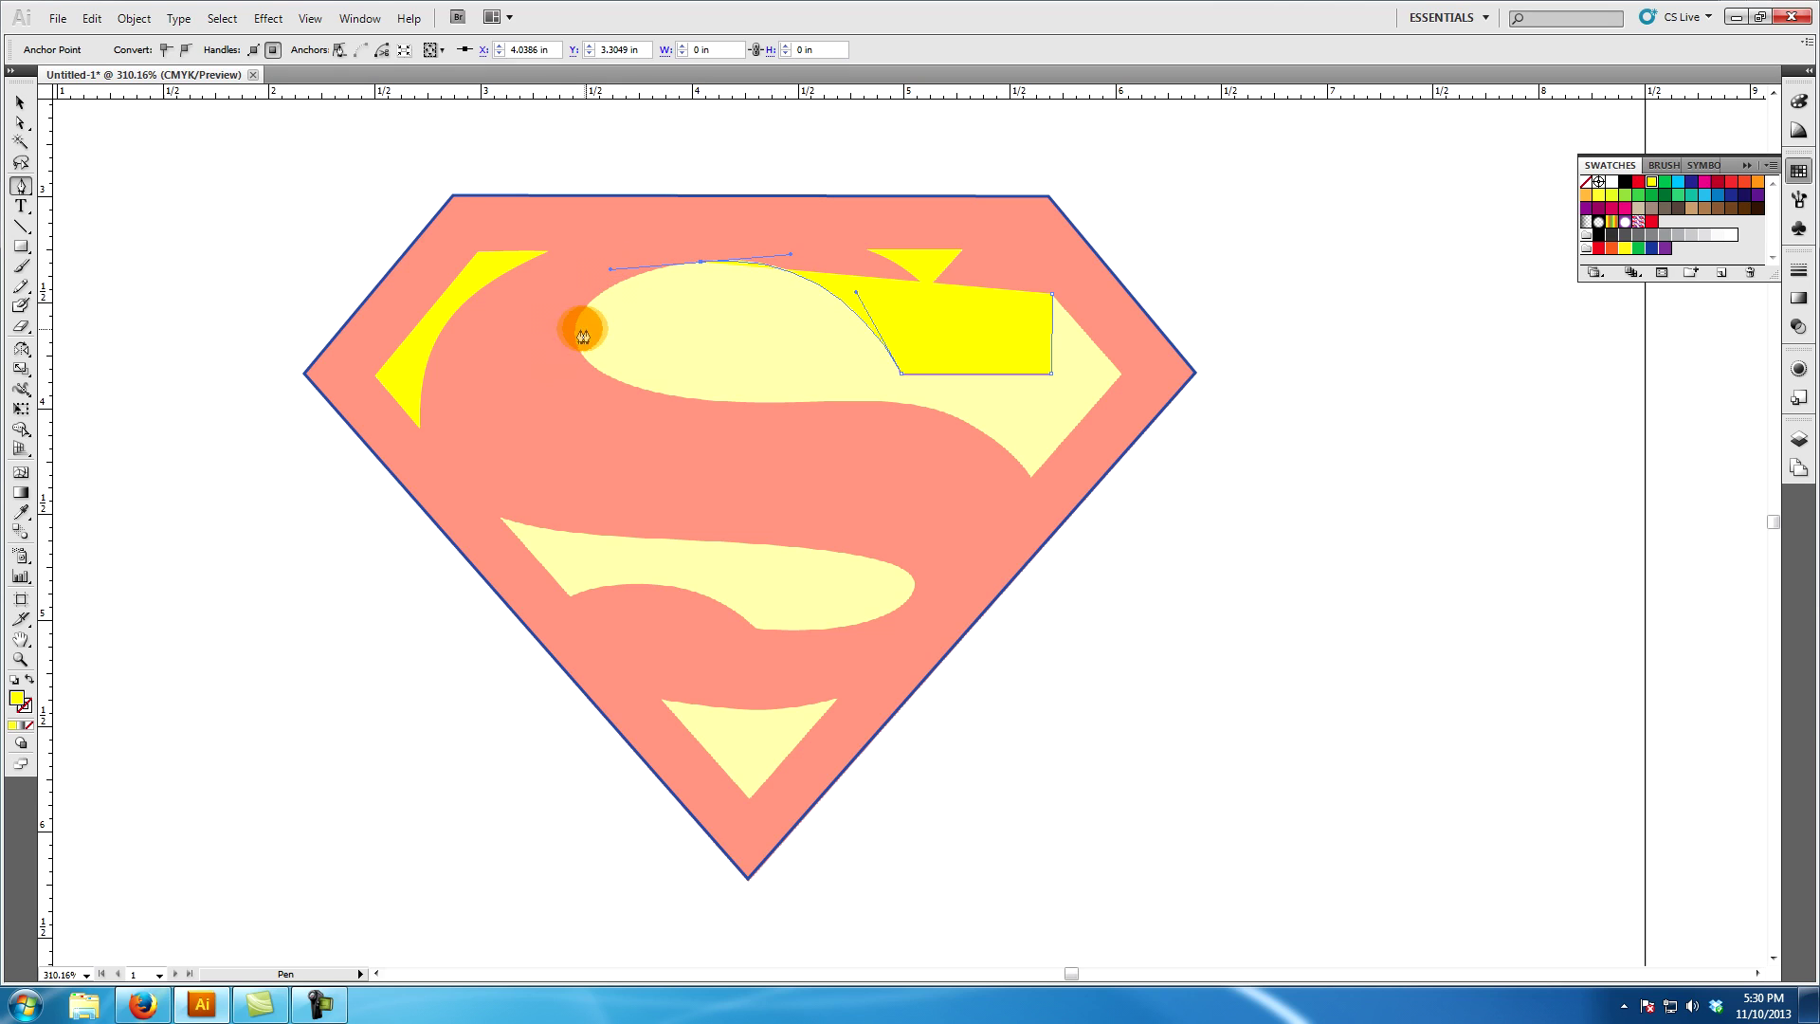
left_click_drag(583, 336, 582, 374)
left_click_drag(715, 400, 799, 405)
left_click_drag(959, 418, 1036, 489)
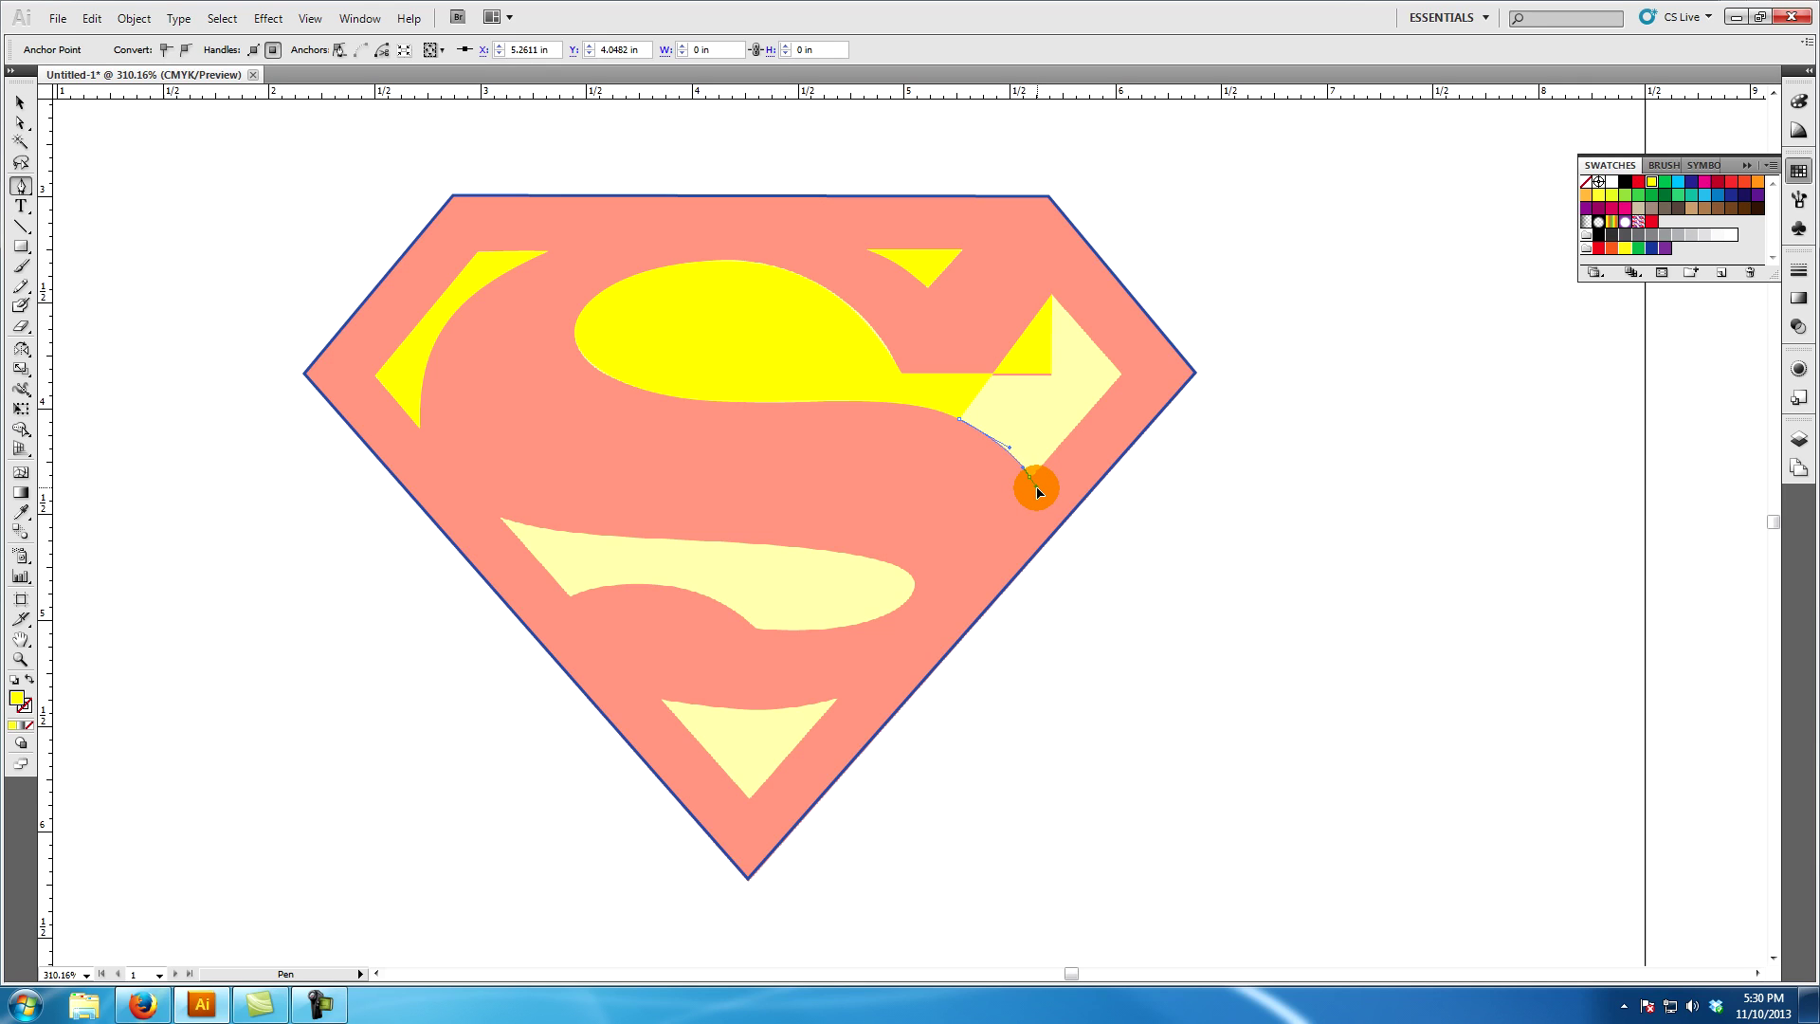
left_click_drag(1040, 490, 1077, 427)
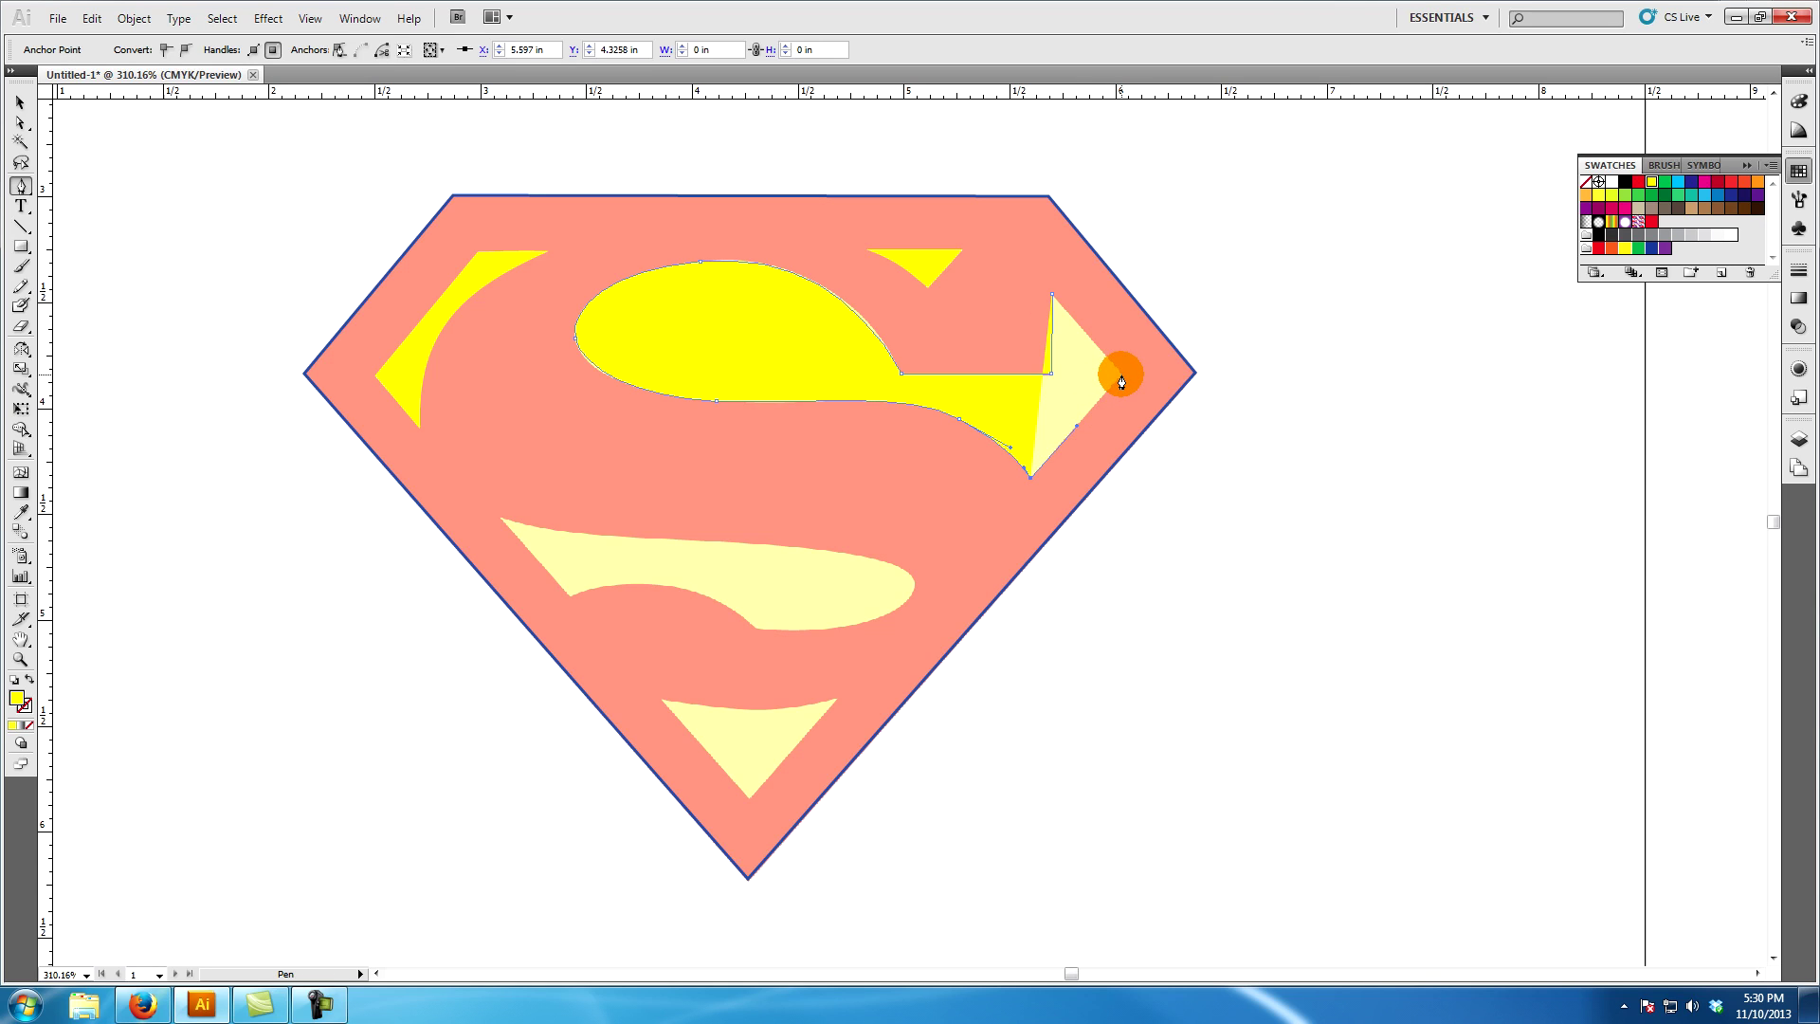
left_click(1120, 377)
left_click(1053, 297)
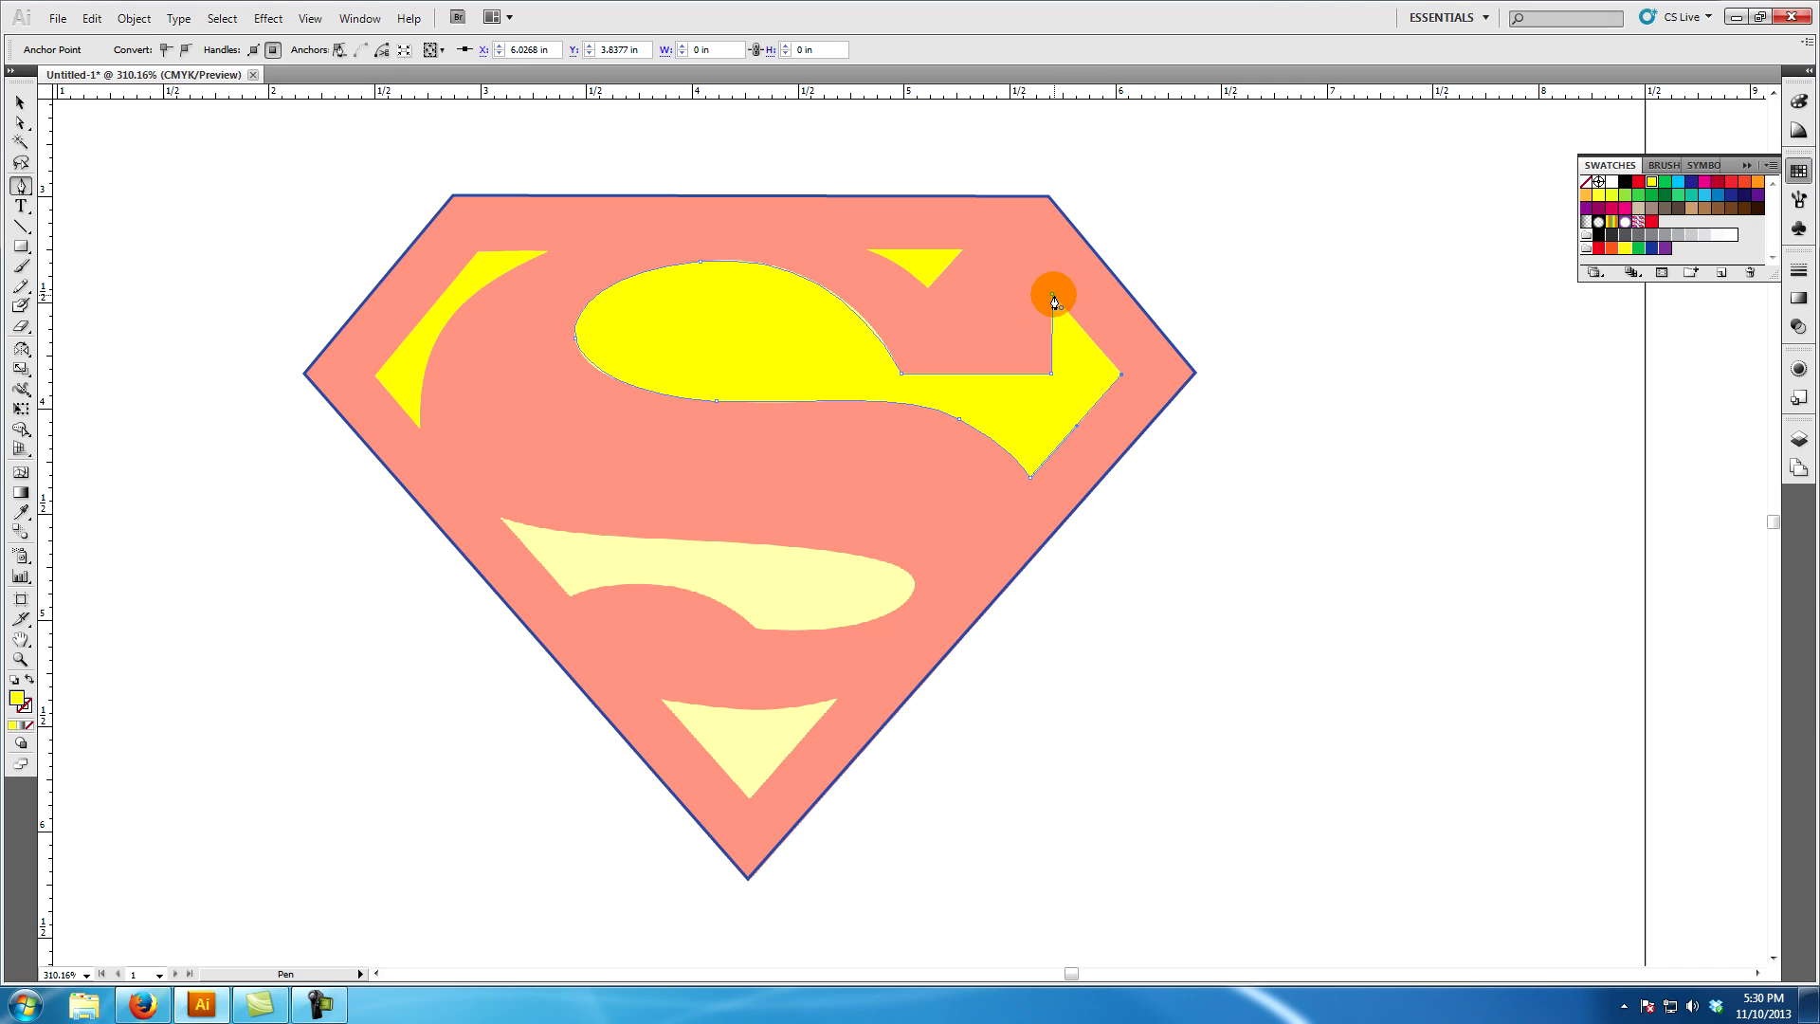
Nudge the arrow's top anchor and reshape the curve at its inner corner, then deselect
left_click(15, 121)
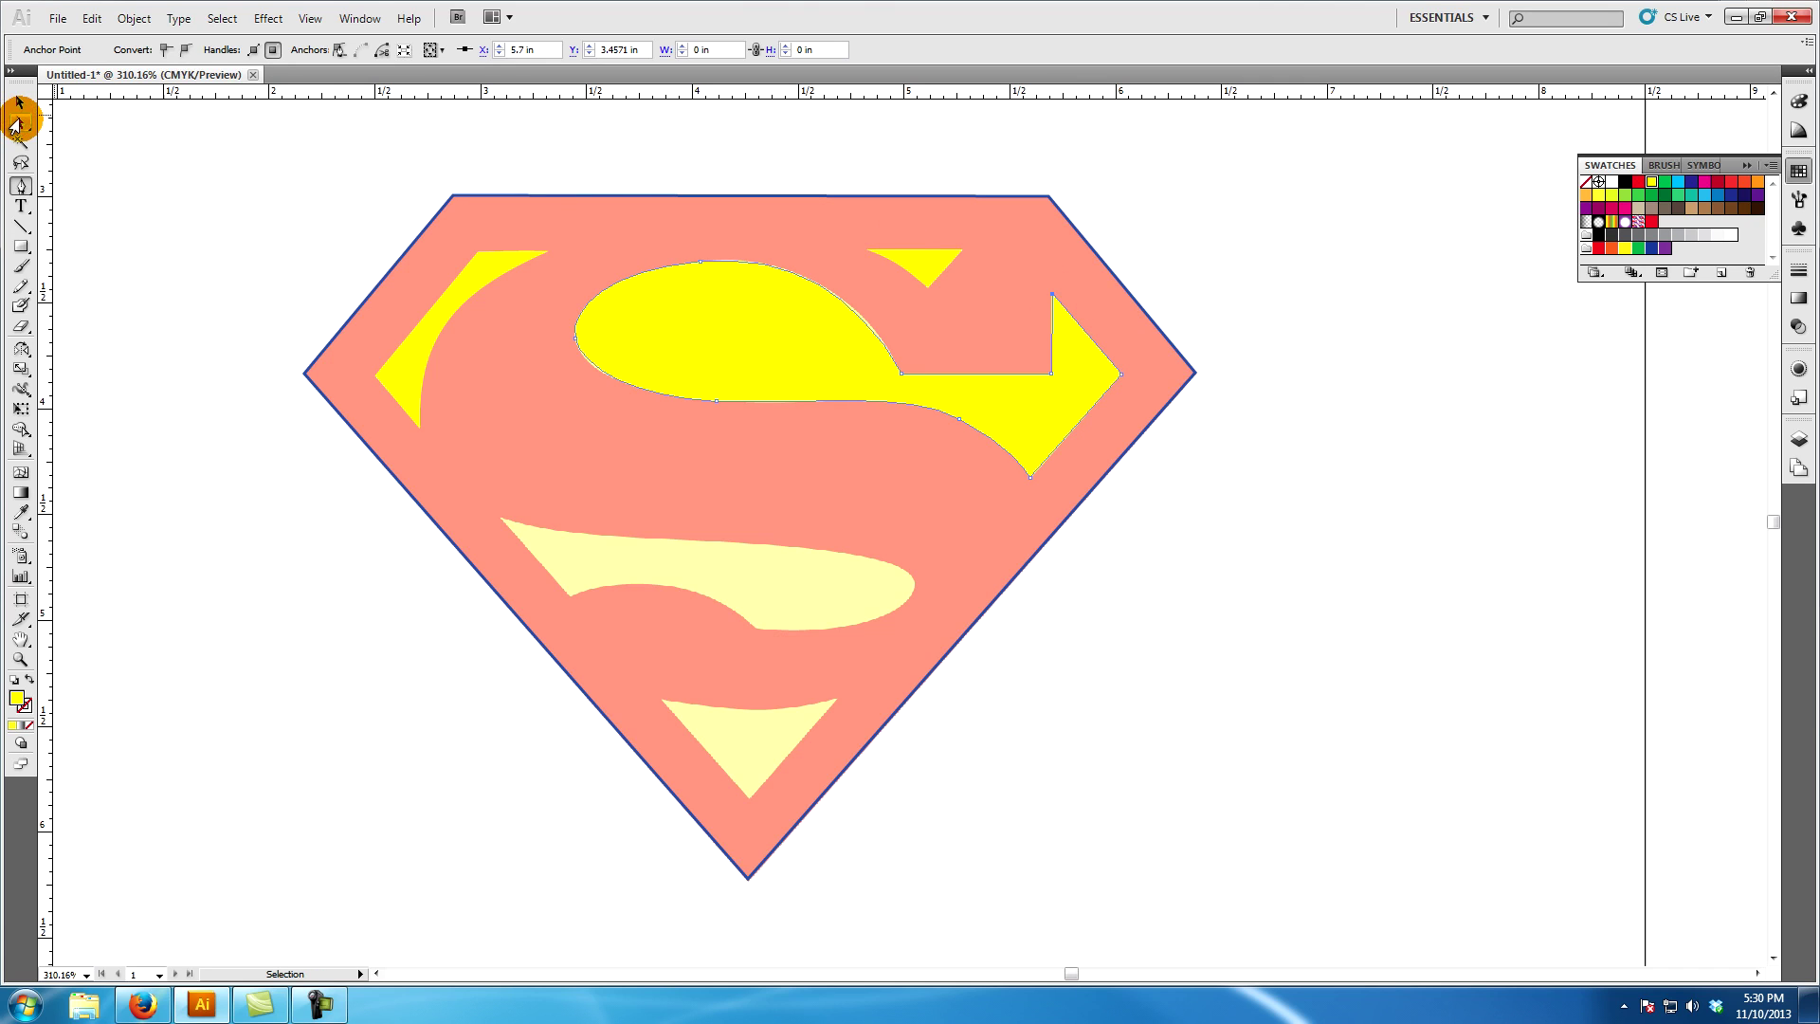
left_click(1052, 296)
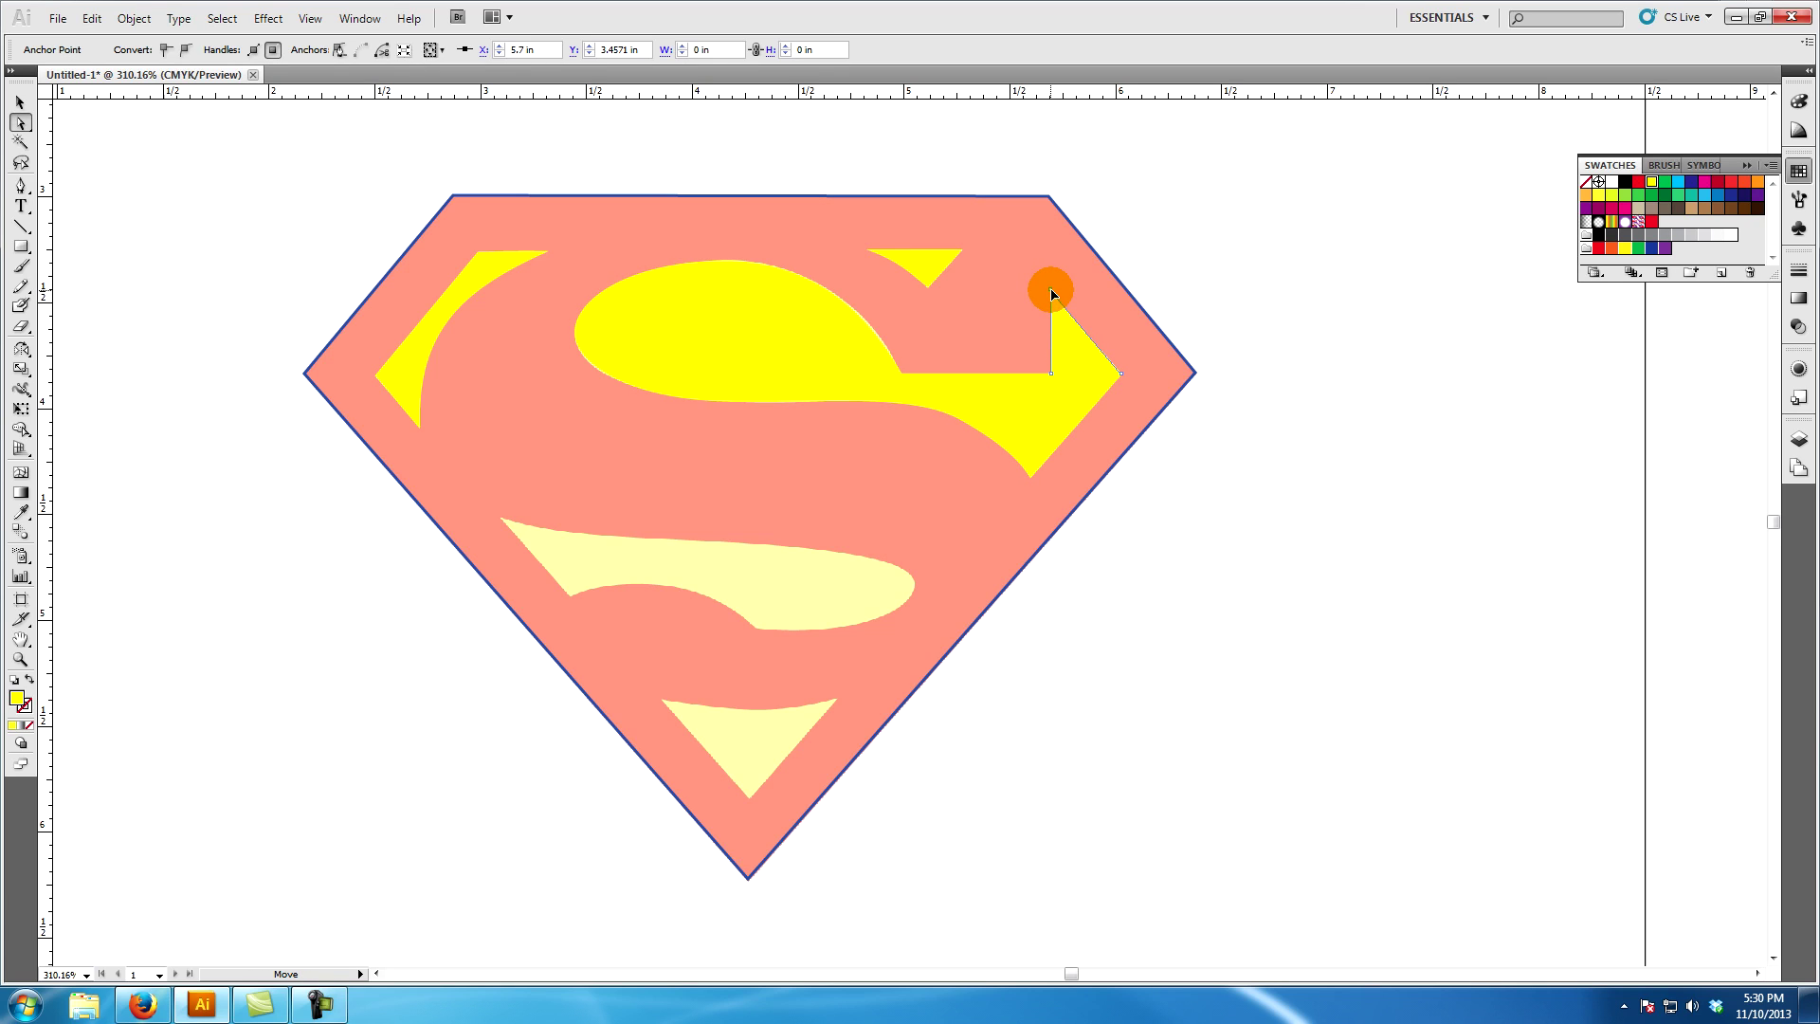
left_click_drag(1052, 296, 1048, 290)
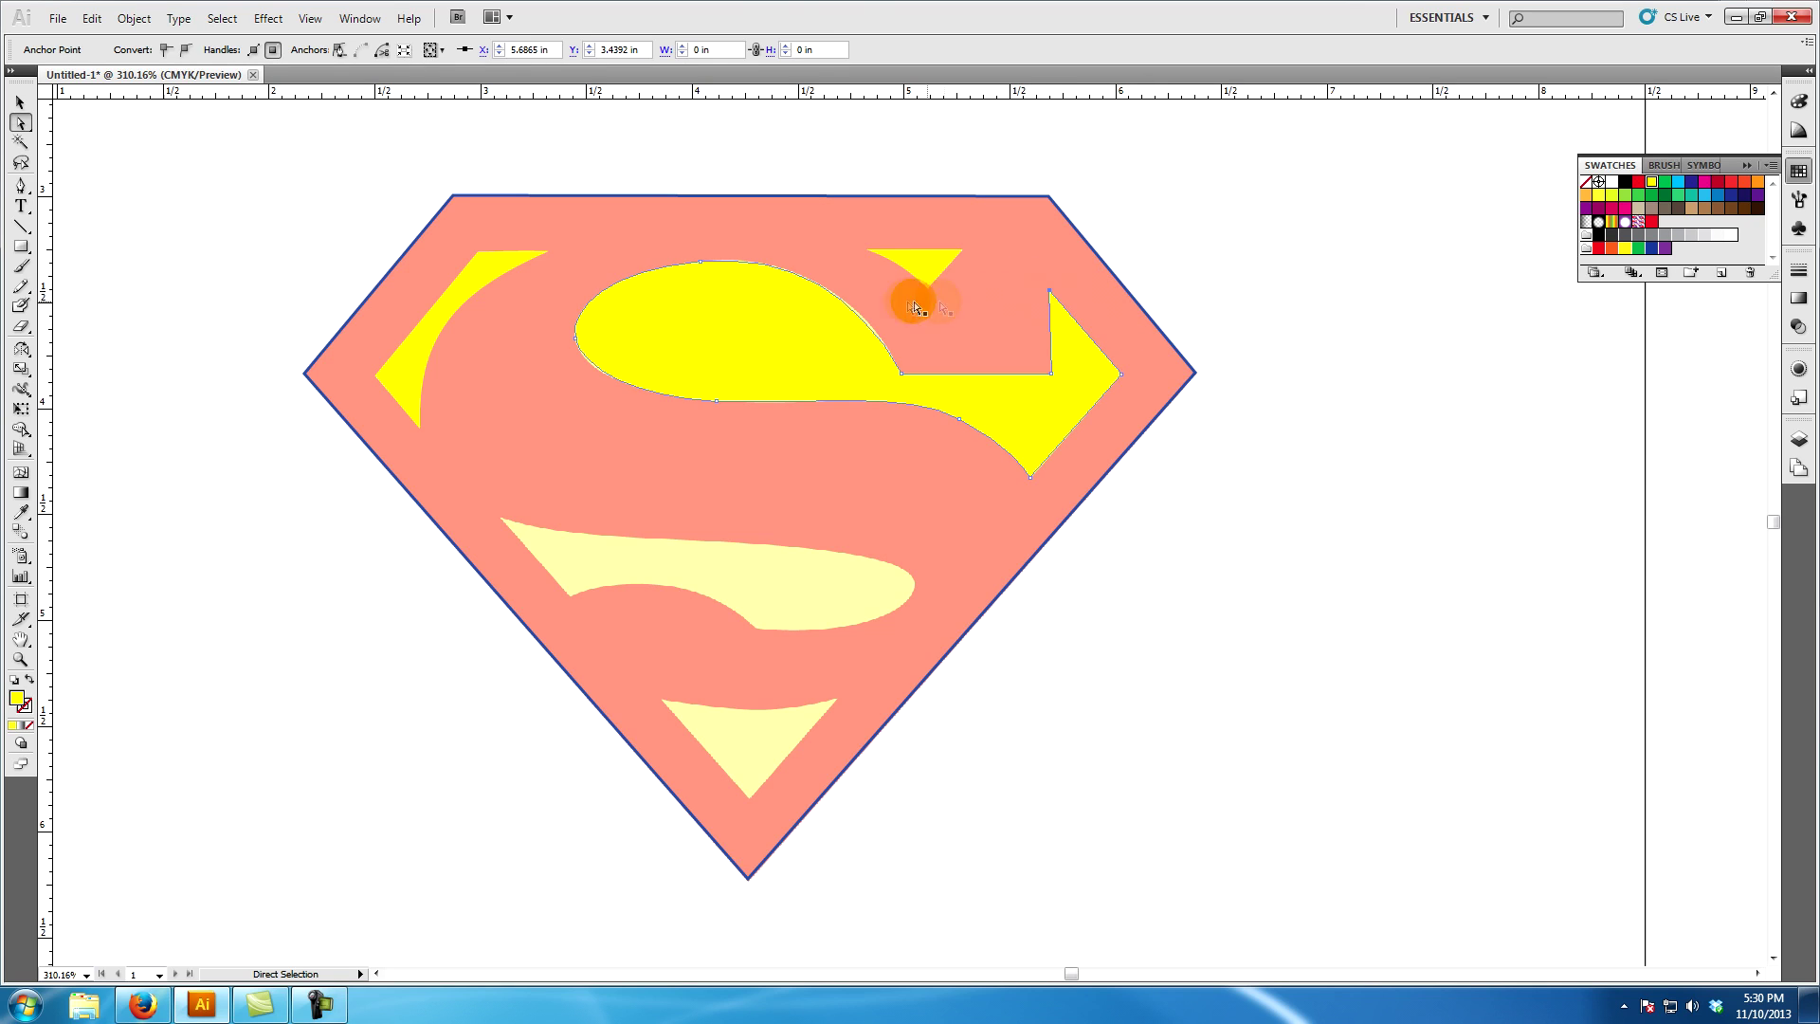
left_click_drag(901, 371, 979, 280)
left_click(21, 102)
left_click(57, 142)
left_click(21, 186)
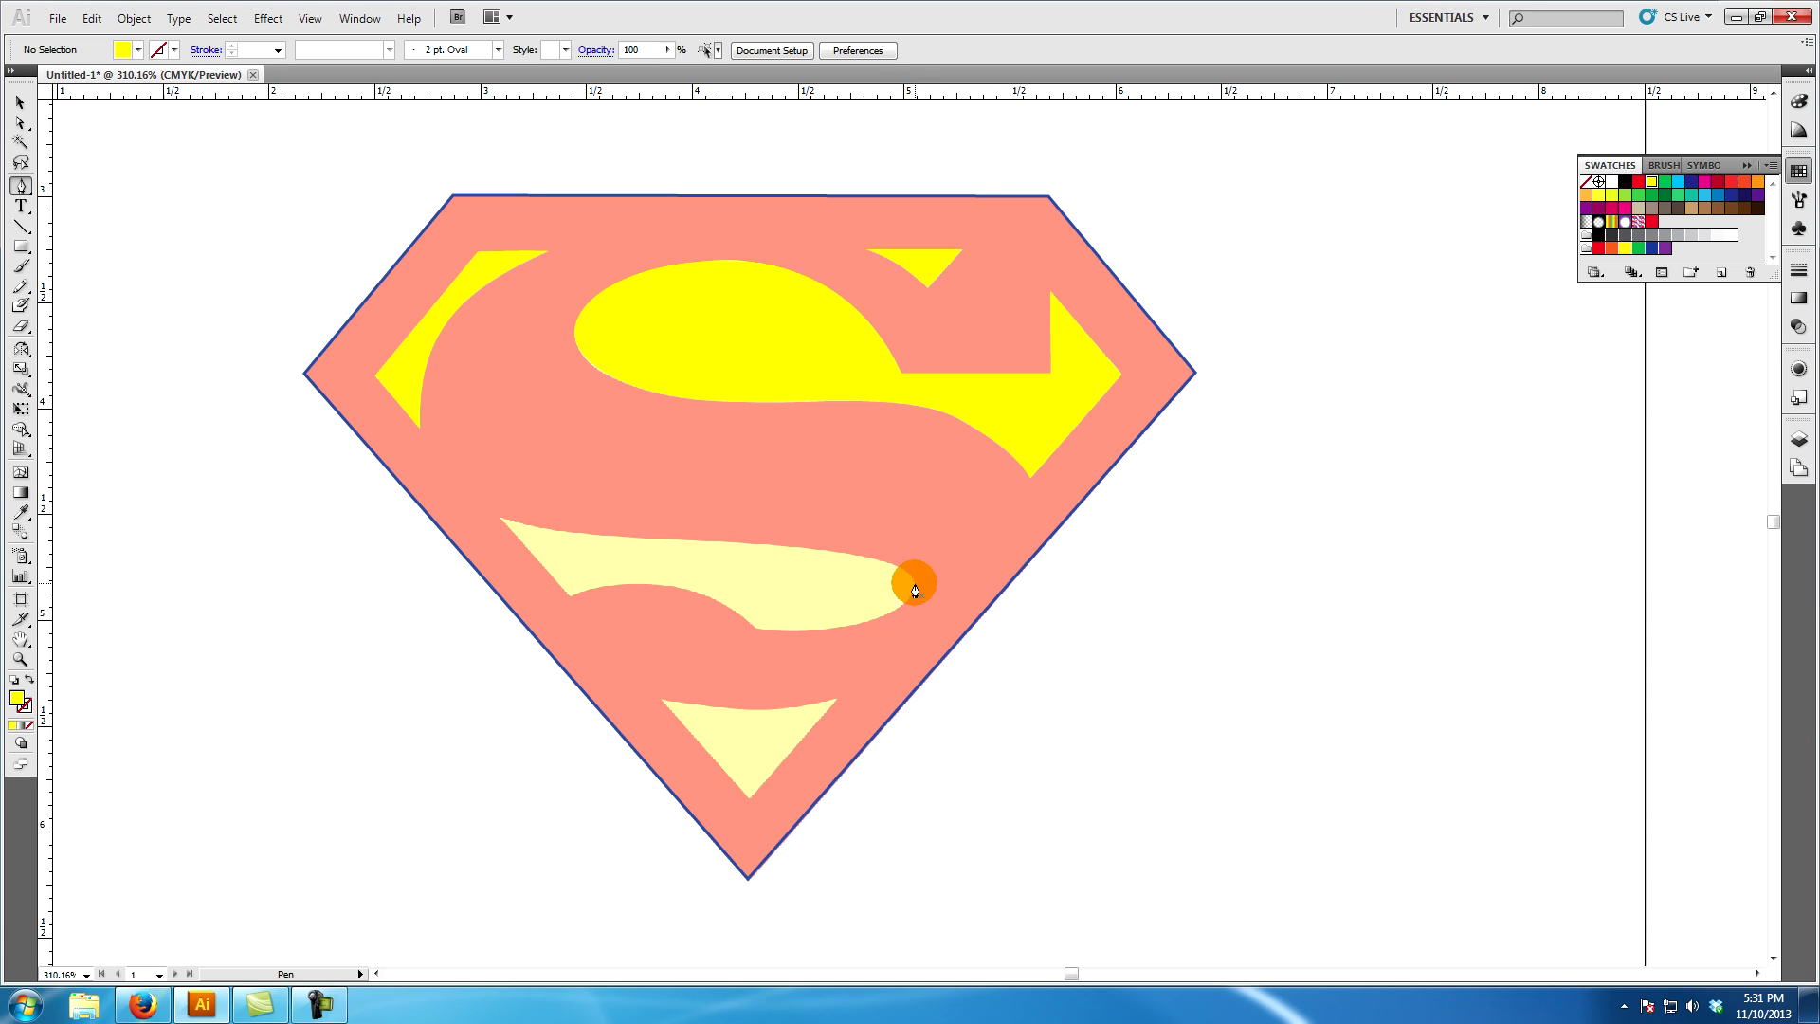
Draw the lower S stroke's top edge from its right tip to its left tip
left_click_drag(915, 581, 916, 557)
left_click_drag(916, 554, 915, 551)
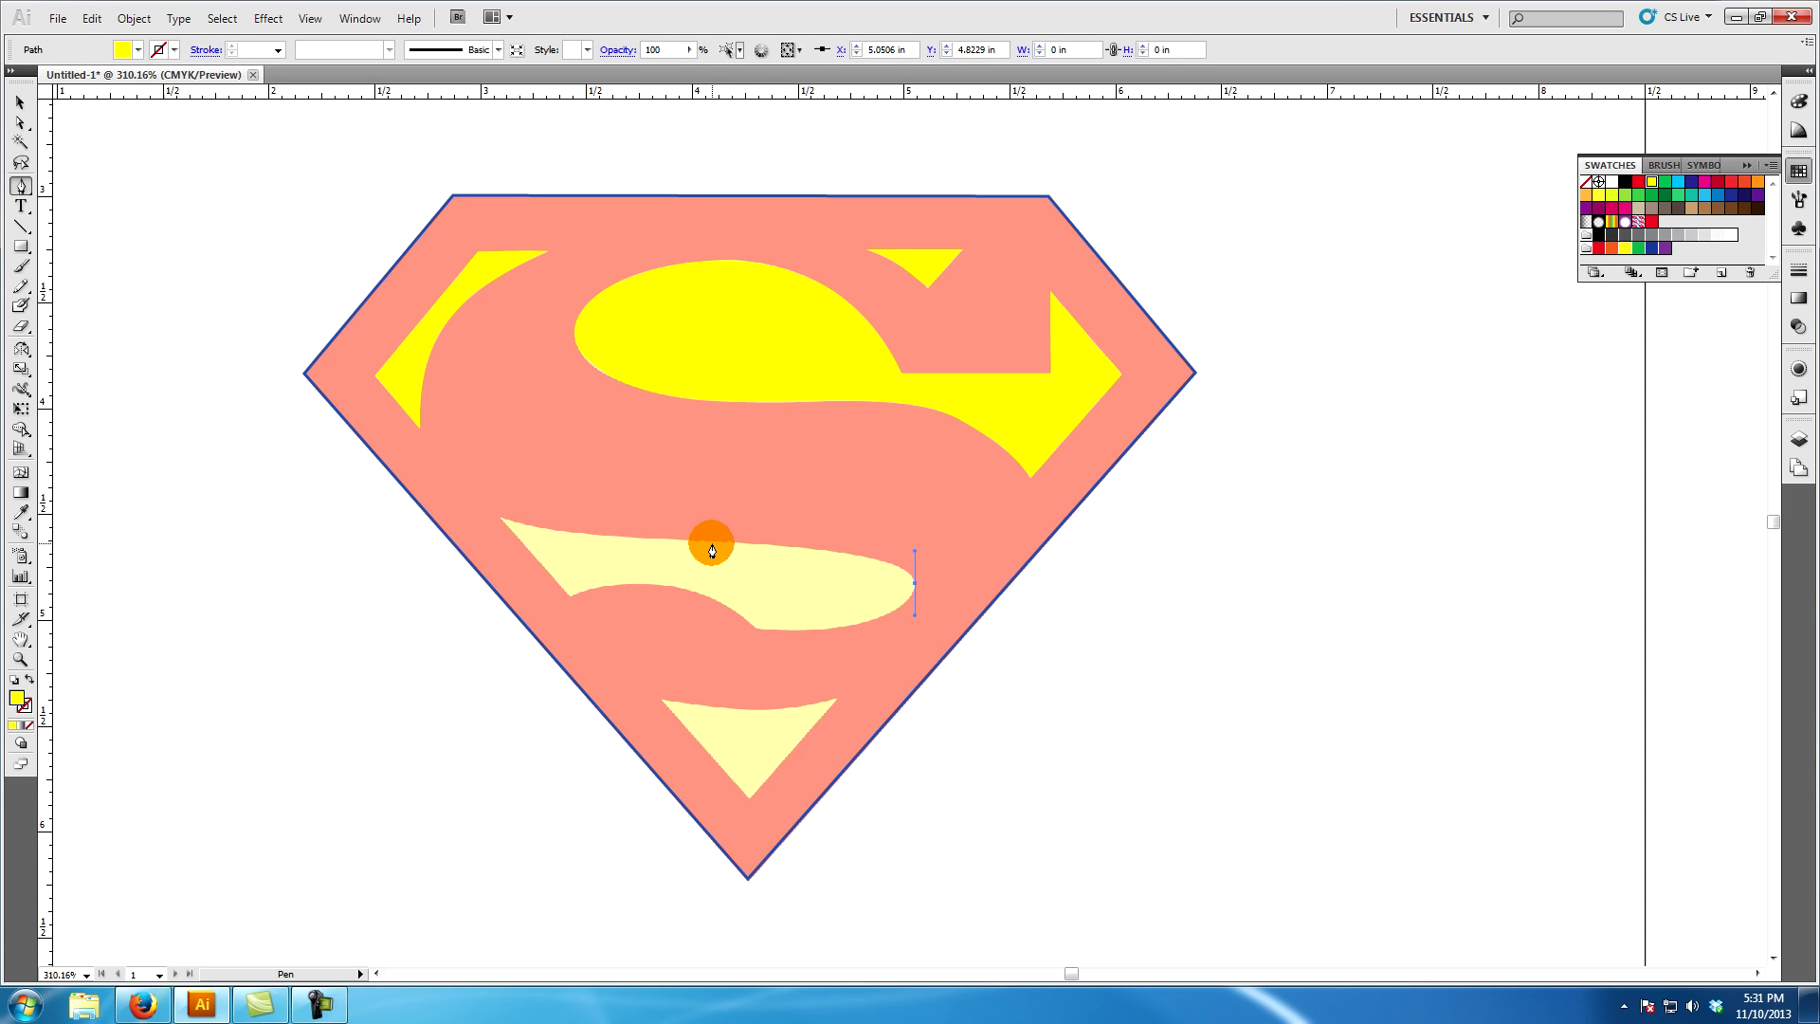
left_click_drag(711, 542, 621, 539)
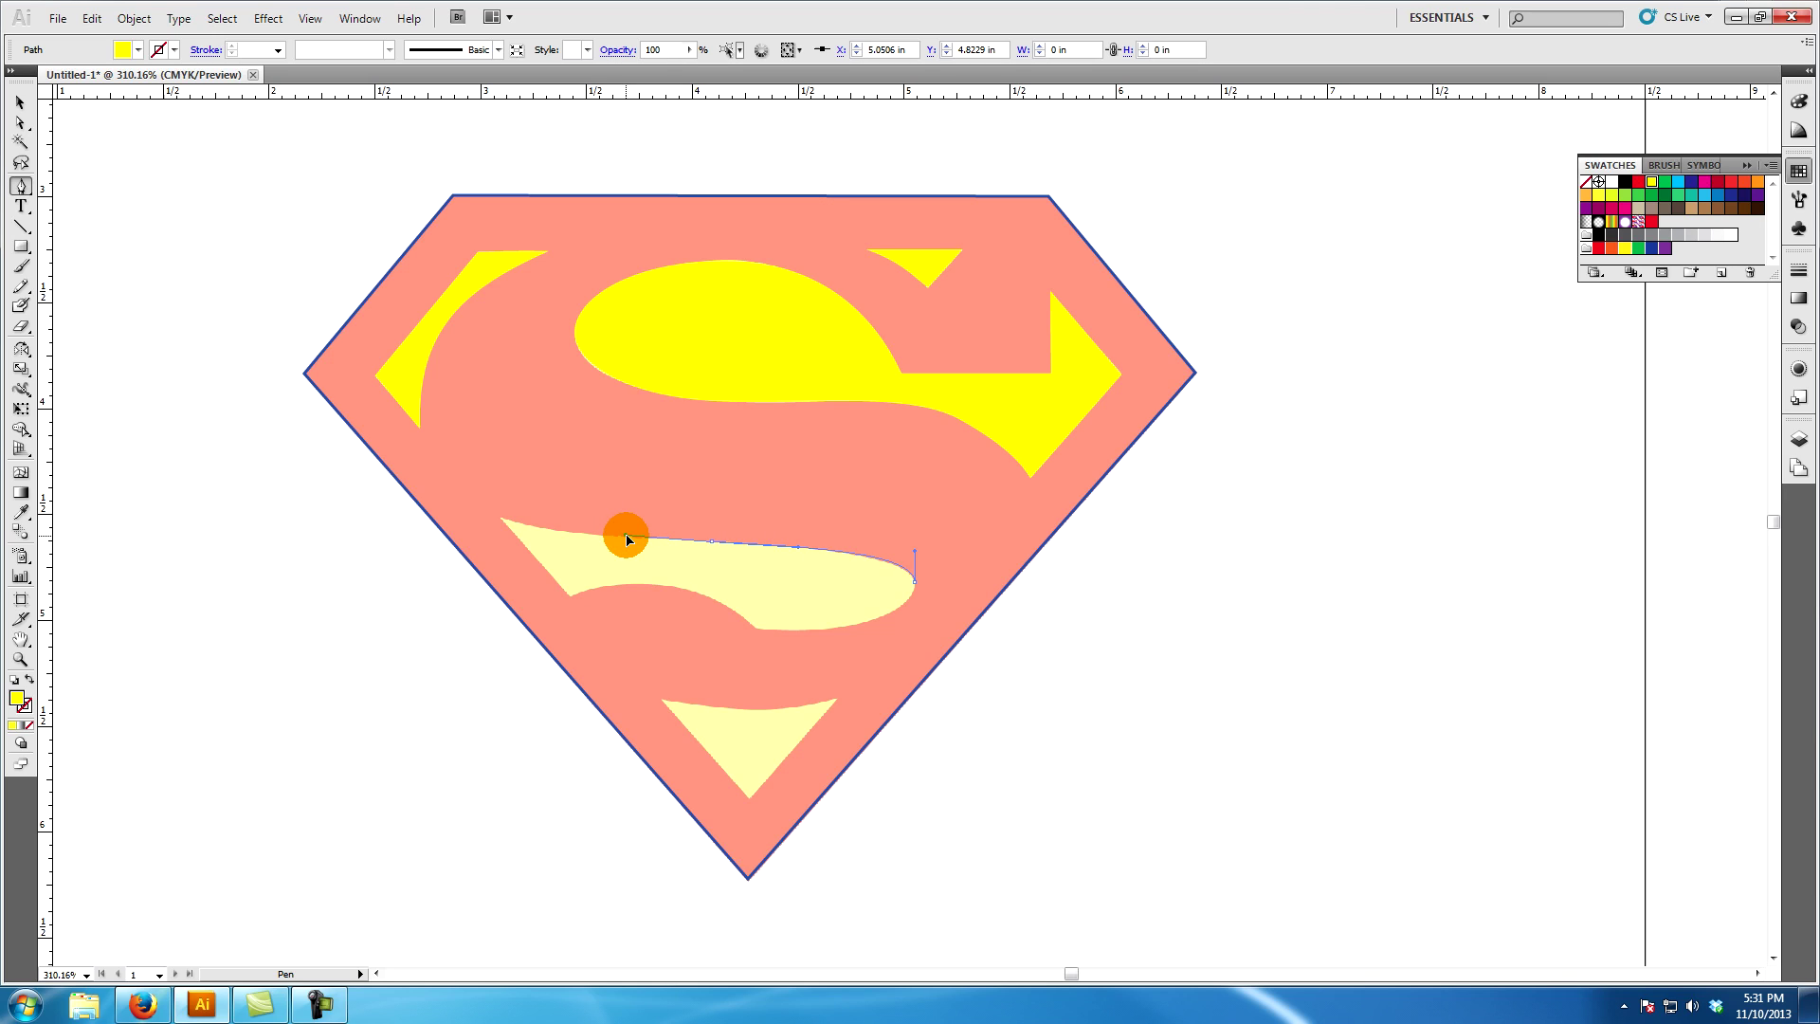
left_click(626, 539)
left_click(517, 523)
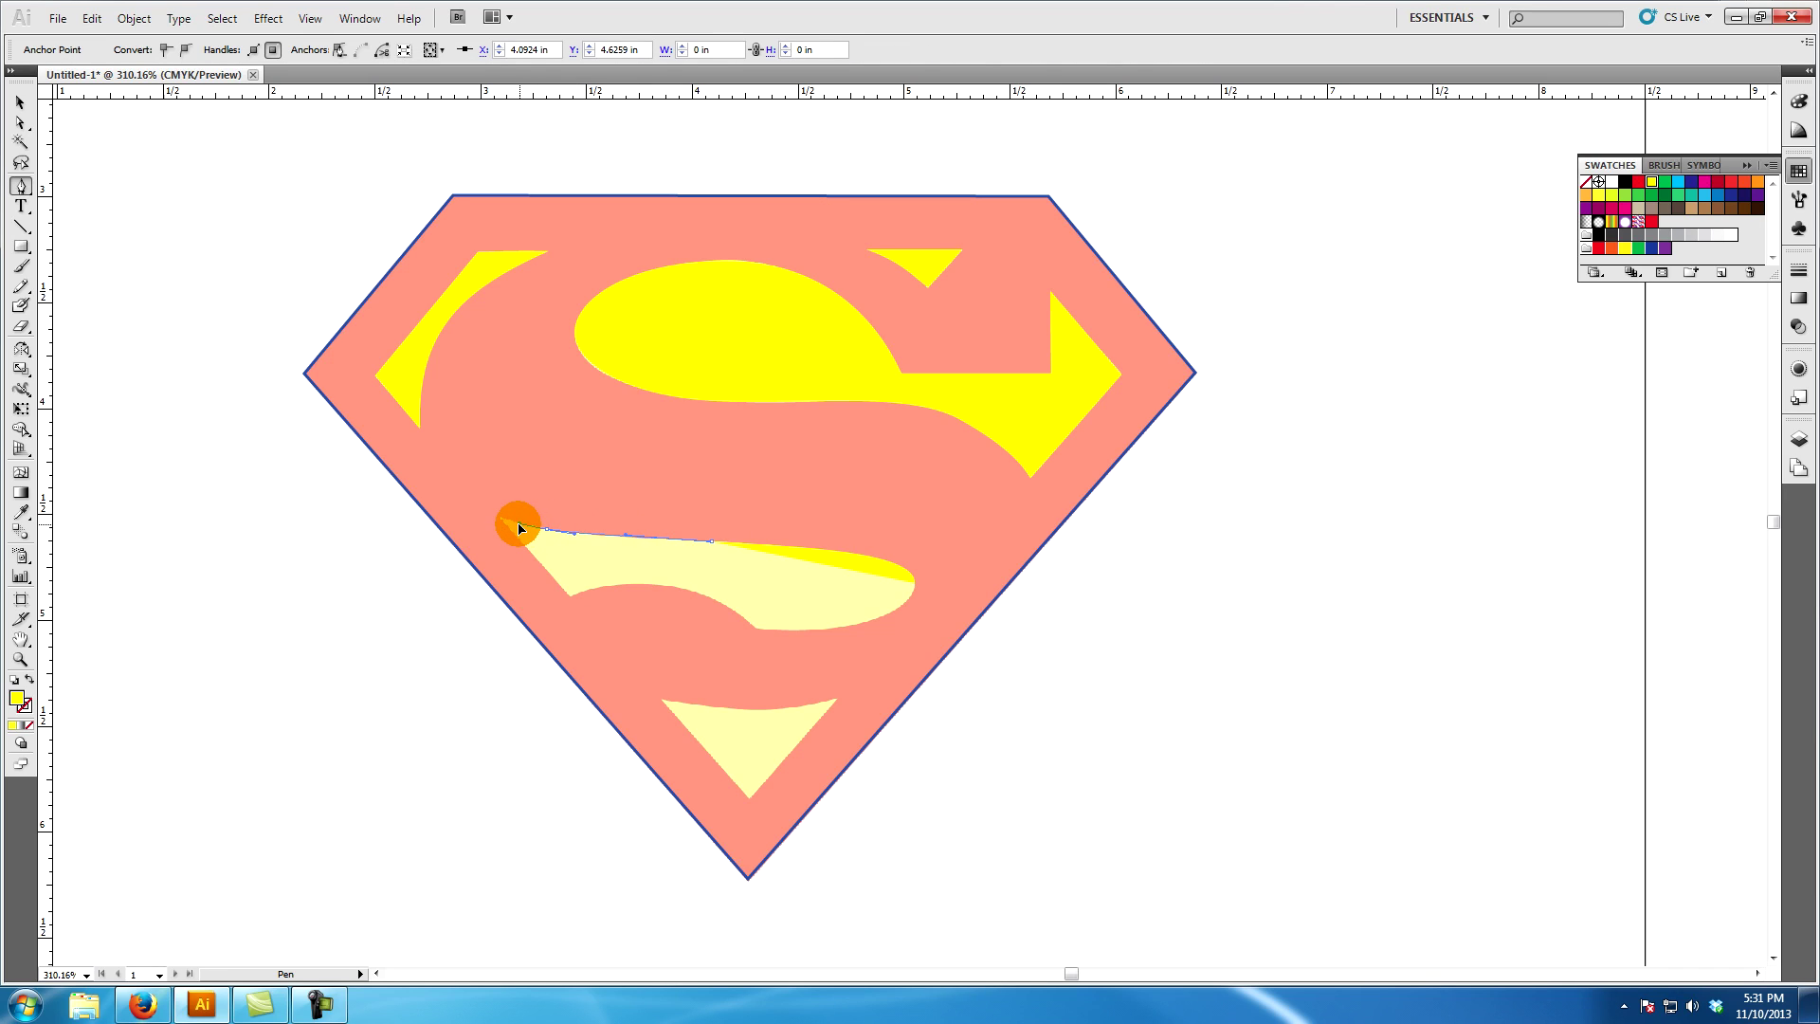
left_click(501, 520)
left_click(500, 521)
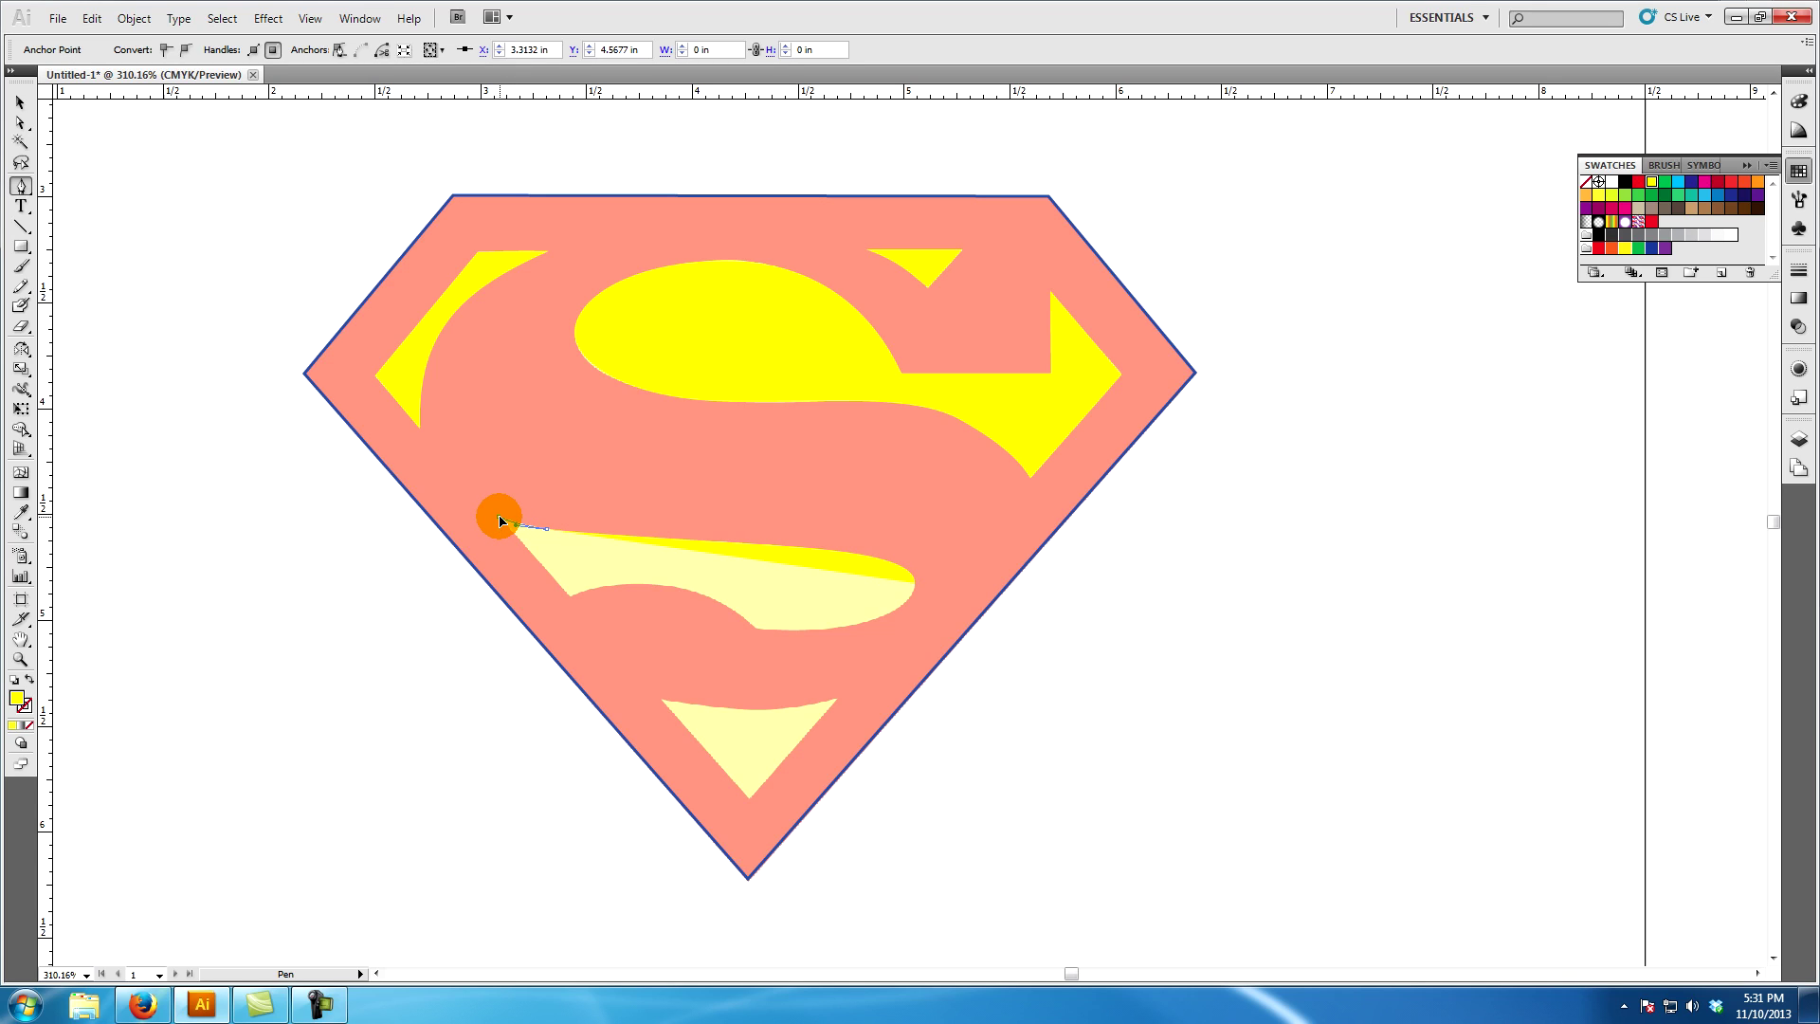
Trace the stroke's curving underside back to the right tip and close the path
left_click_drag(499, 521, 550, 574)
left_click(569, 595)
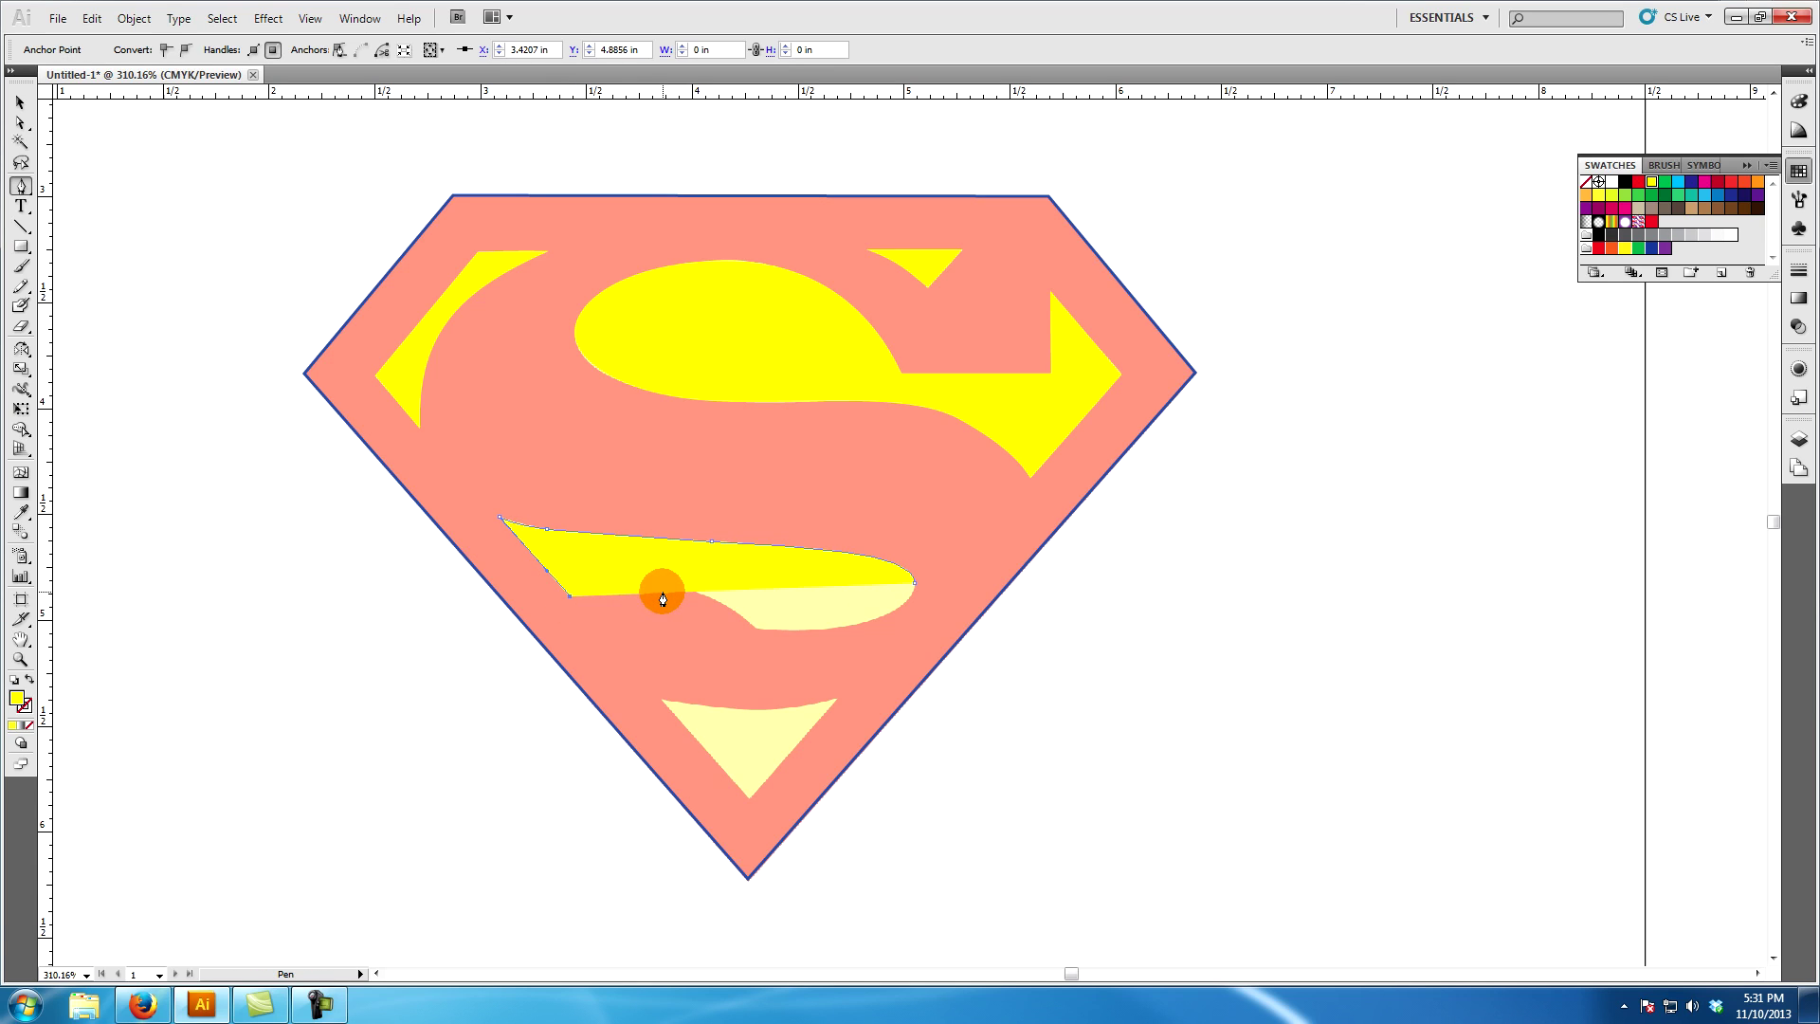
left_click_drag(669, 588, 746, 603)
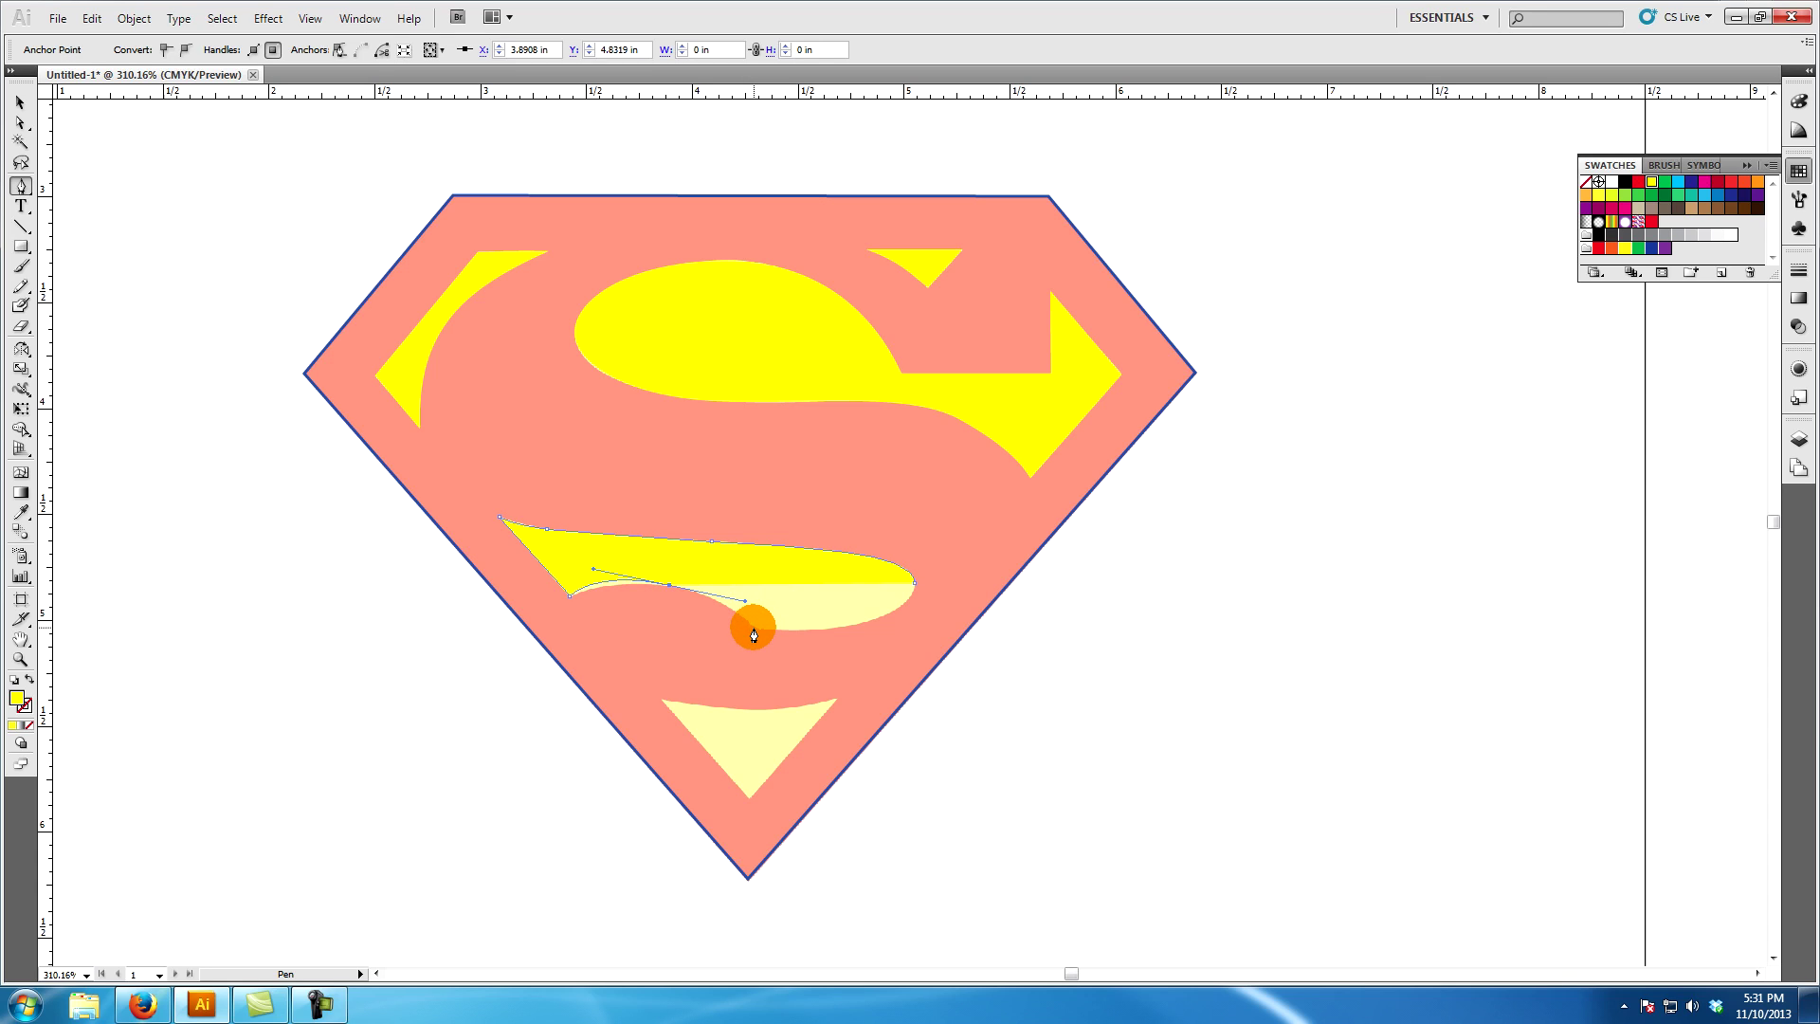
left_click(755, 629)
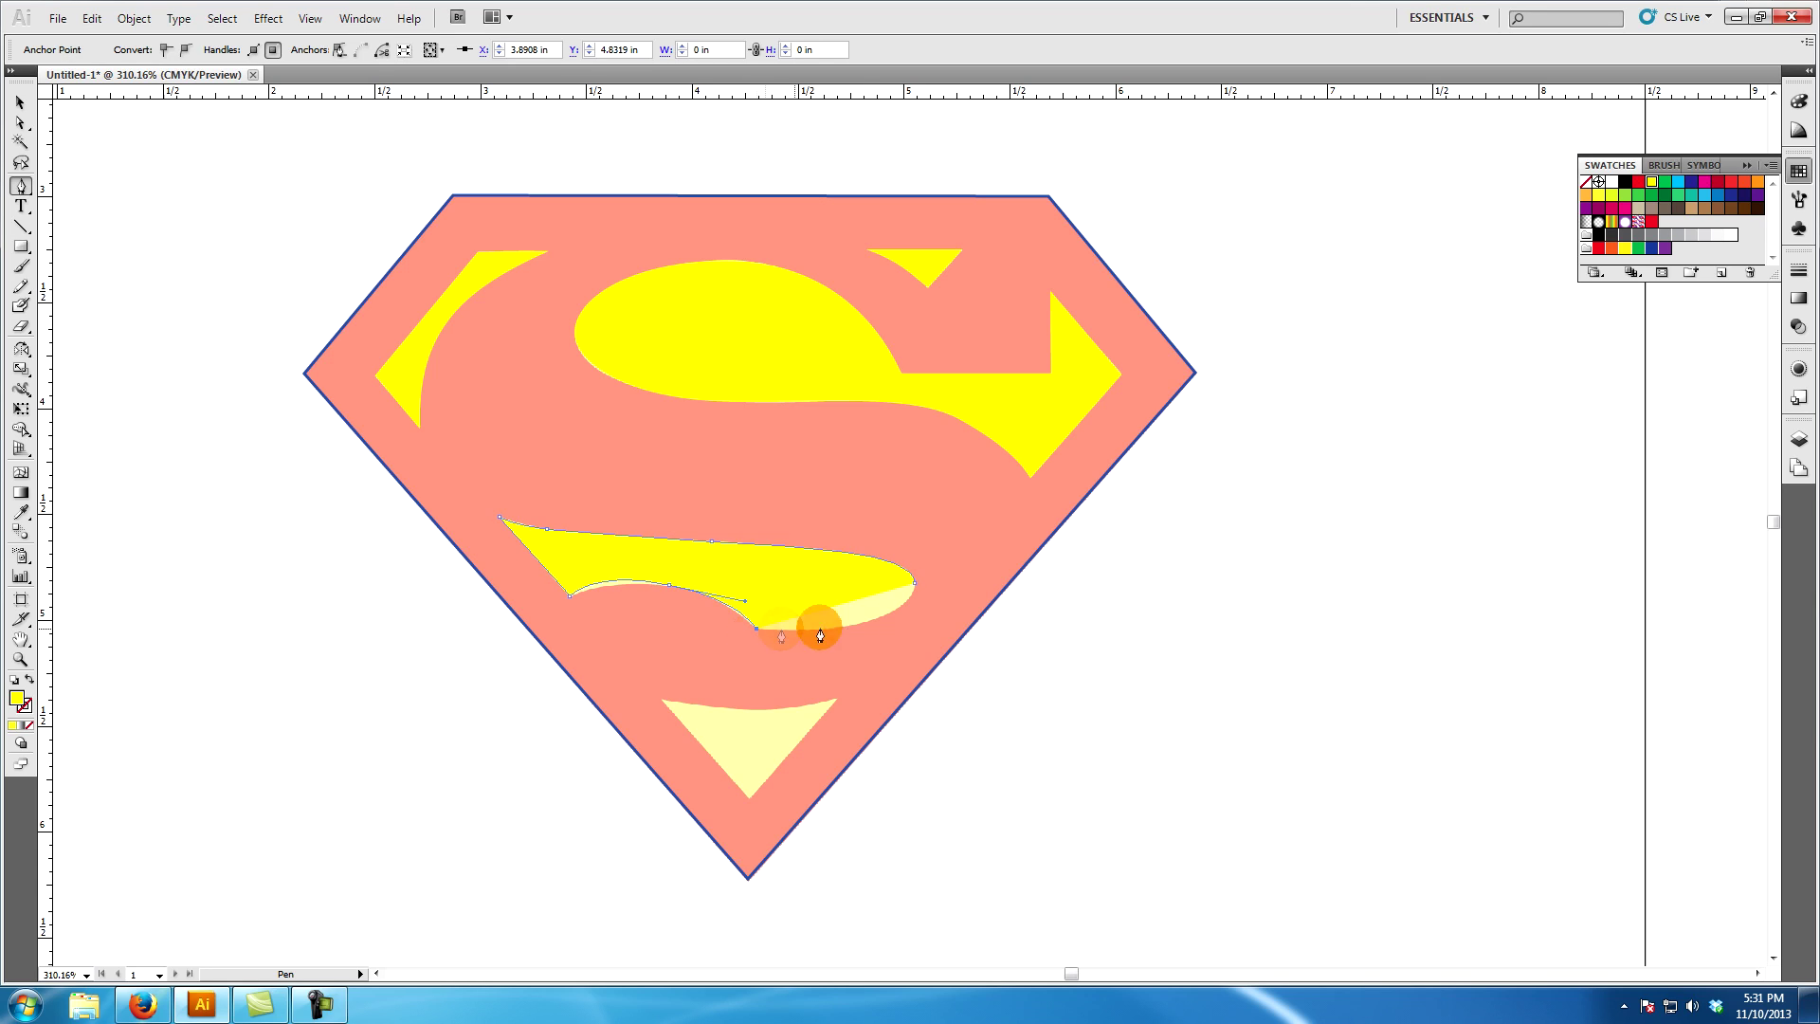
left_click_drag(858, 626, 918, 562)
left_click(913, 584)
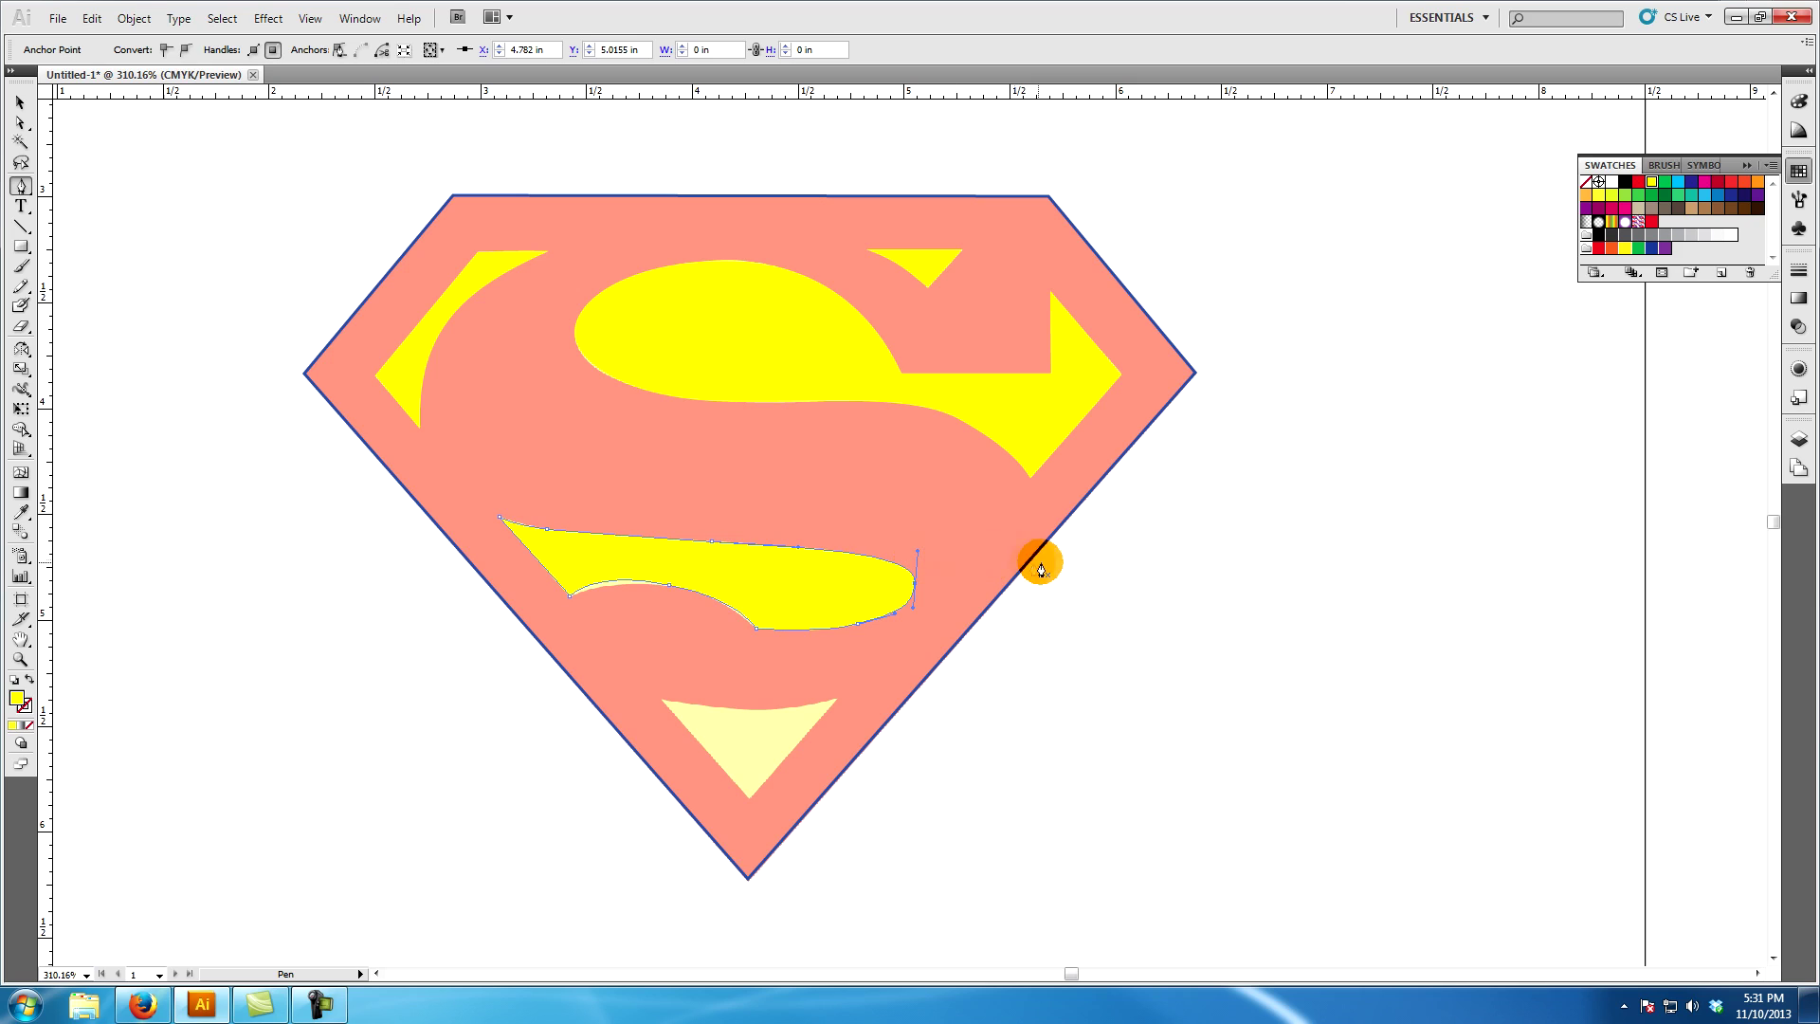
Drag the lower anchors' handles so the lower S underside matches the template, then deselect
left_click(20, 123)
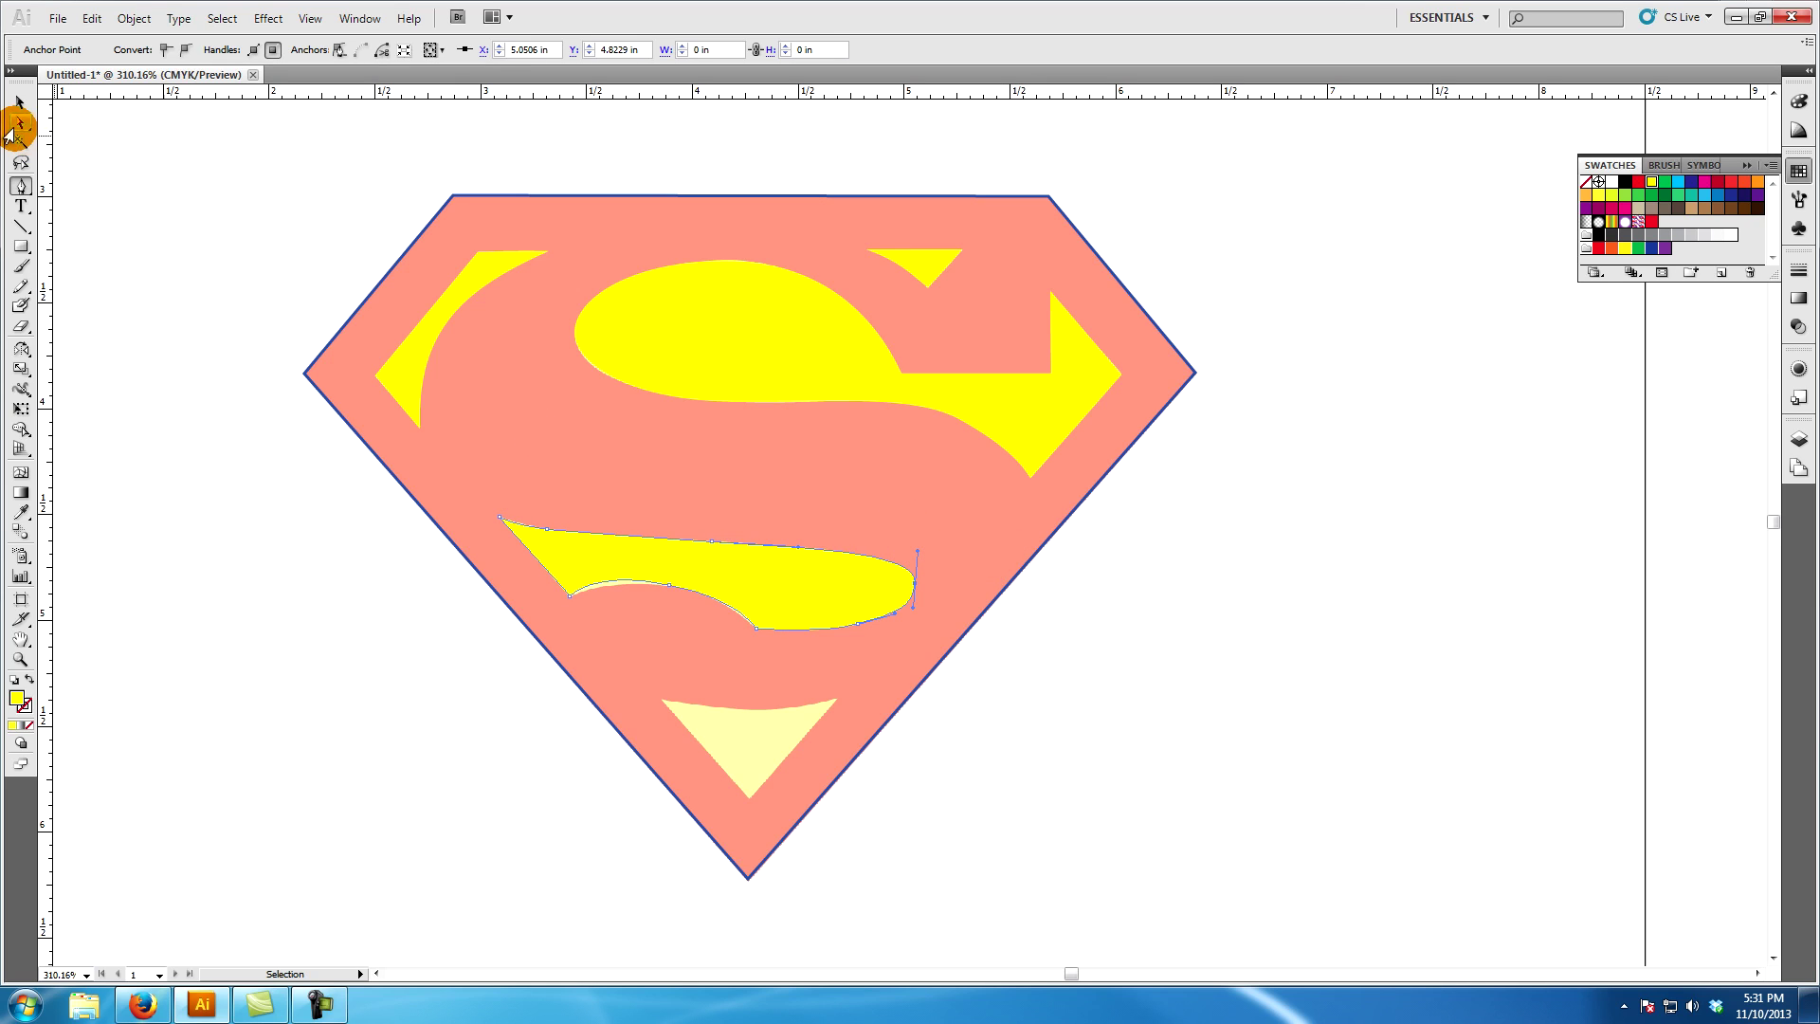
left_click(568, 595)
left_click_drag(595, 575, 630, 581)
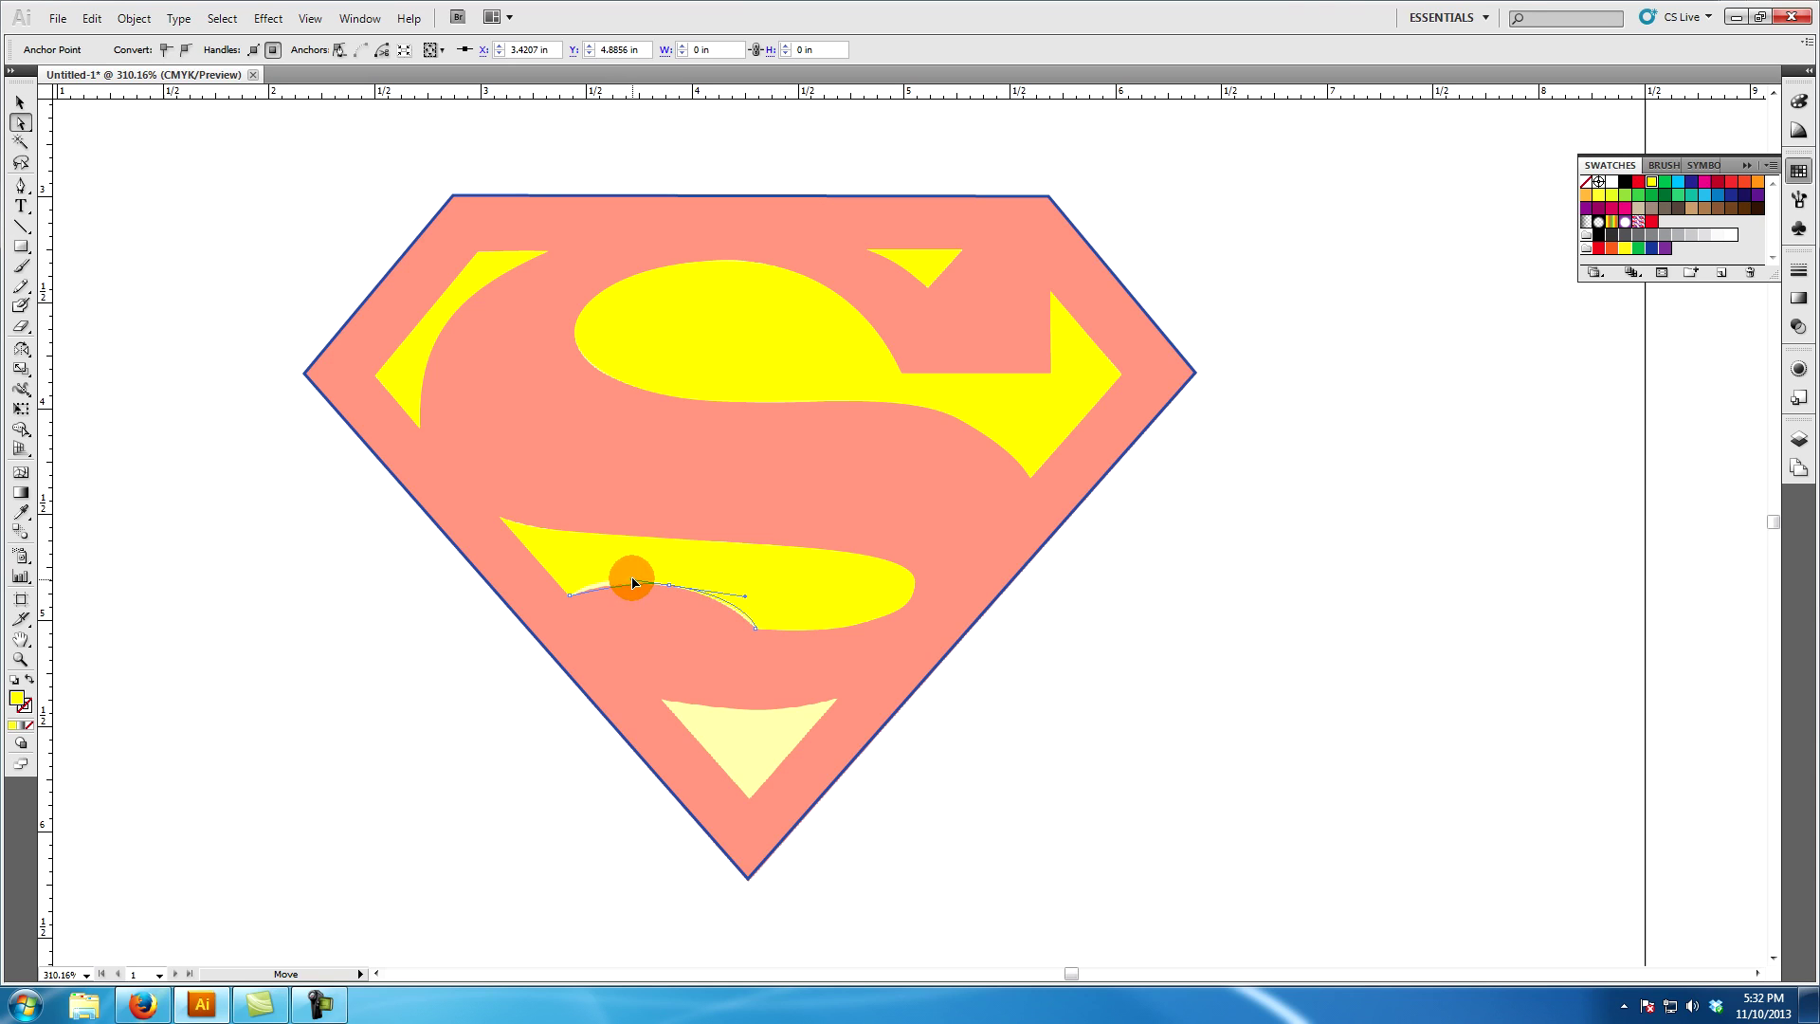
left_click_drag(744, 600, 617, 576)
left_click(1105, 661)
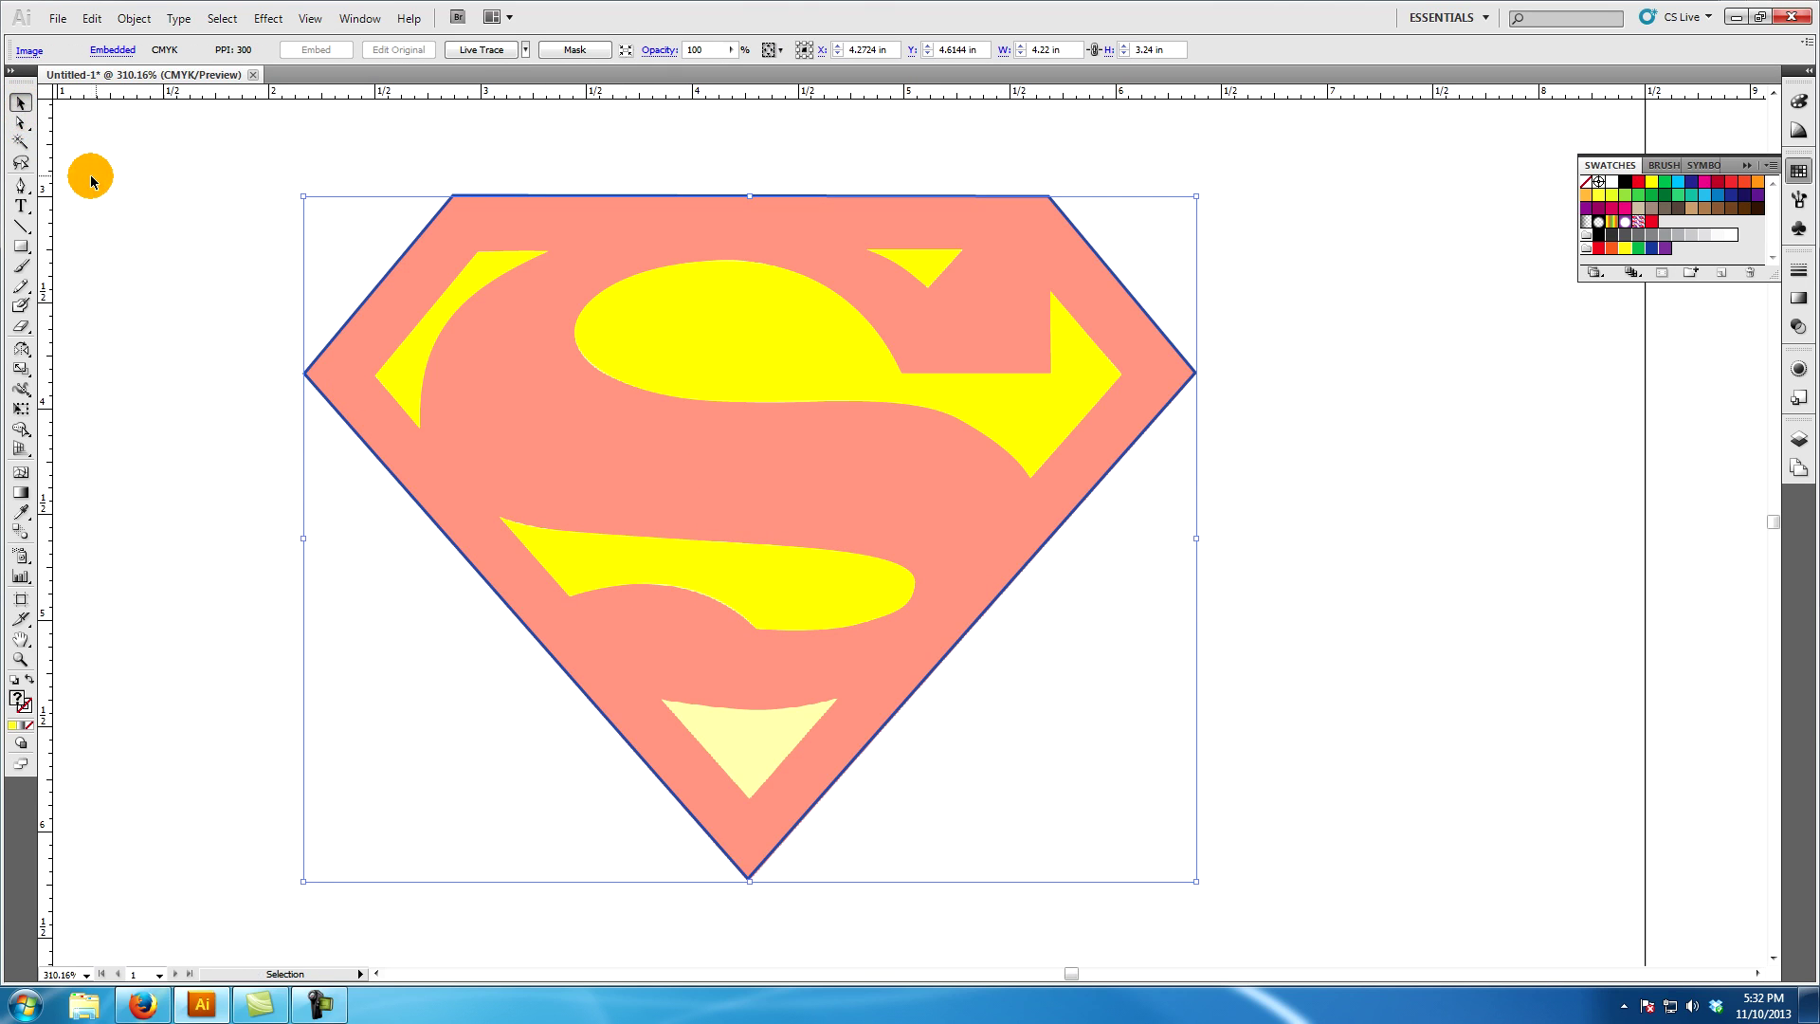
left_click(19, 184)
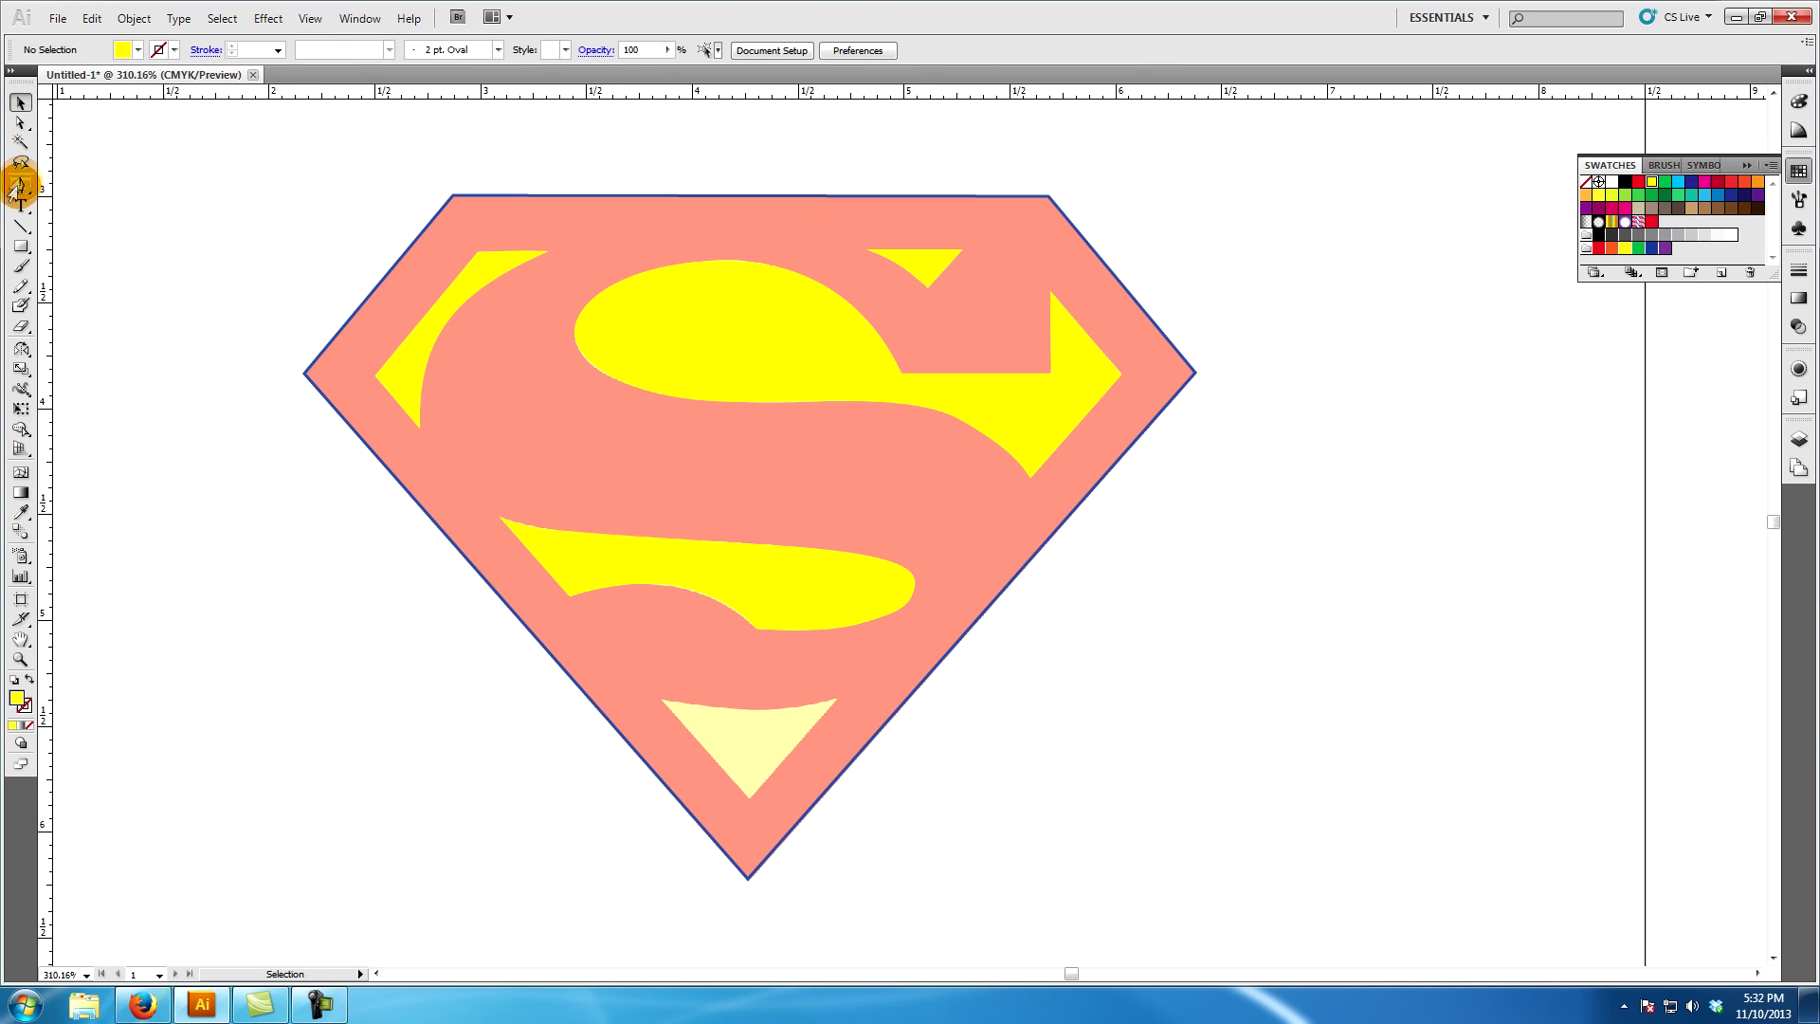
Trace the bottom triangle from its tip with curved top corners, closing back at the tip
left_click(748, 801)
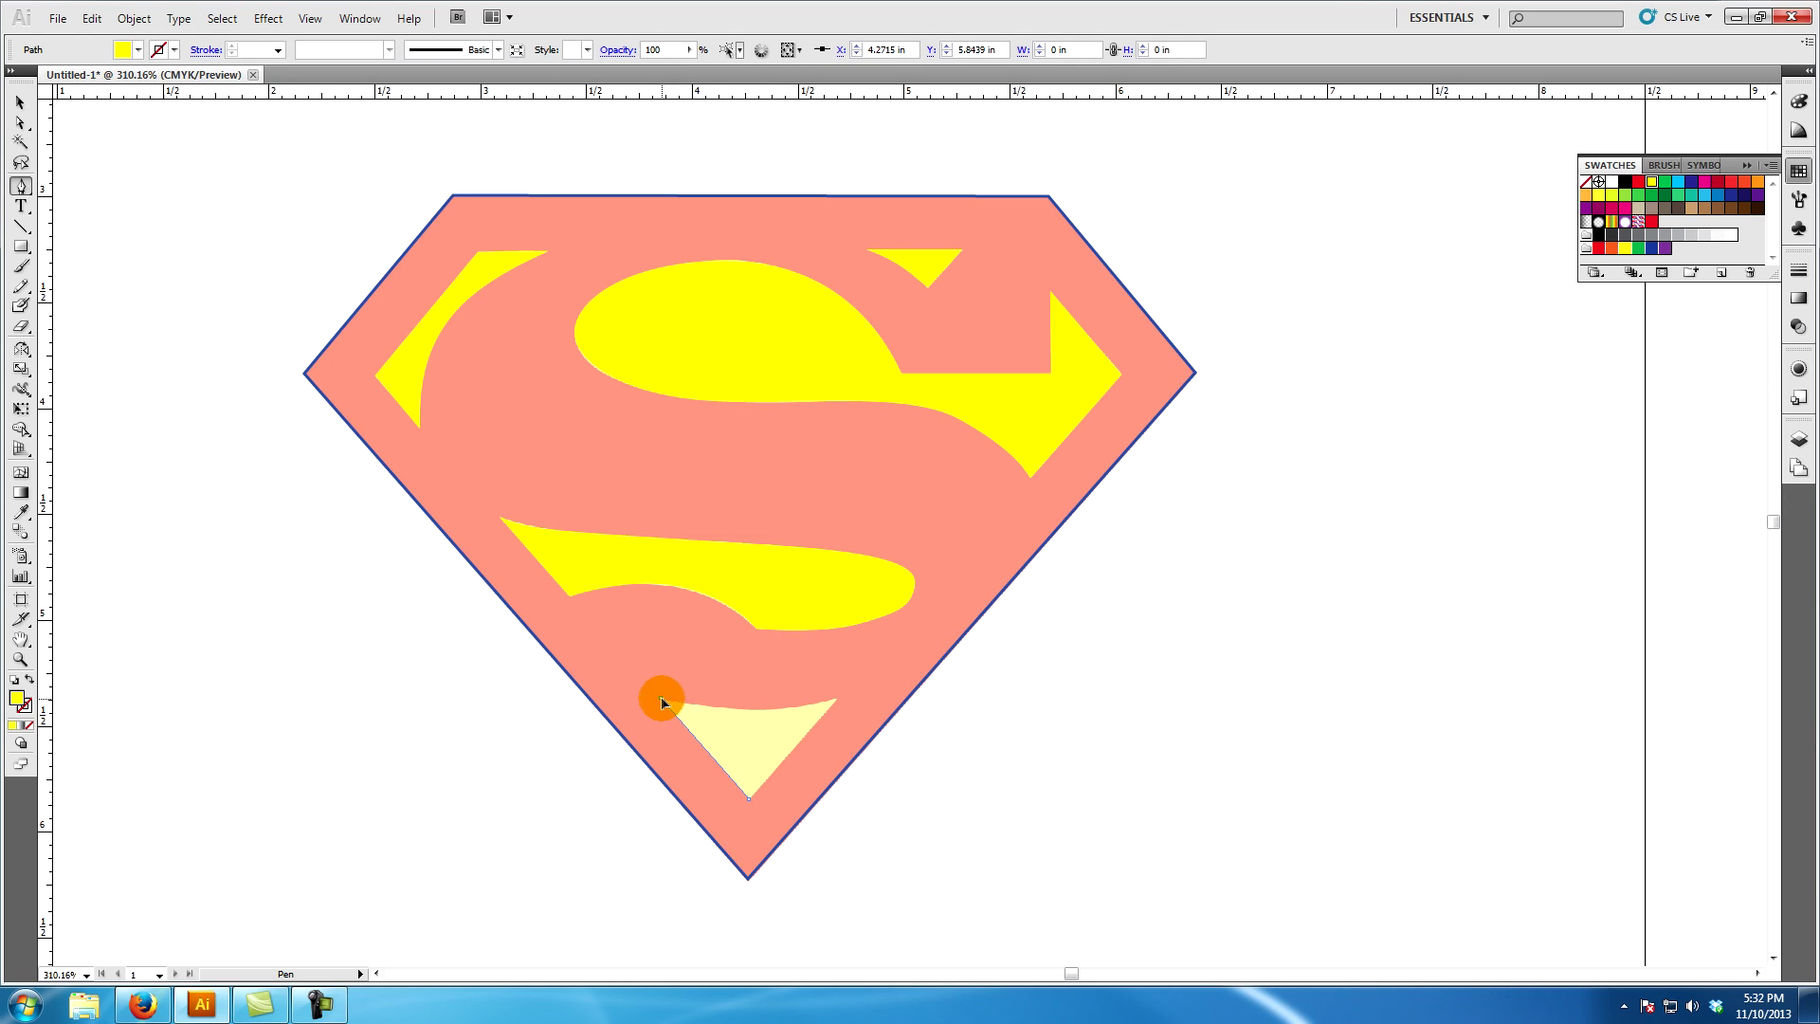
left_click_drag(662, 701, 723, 712)
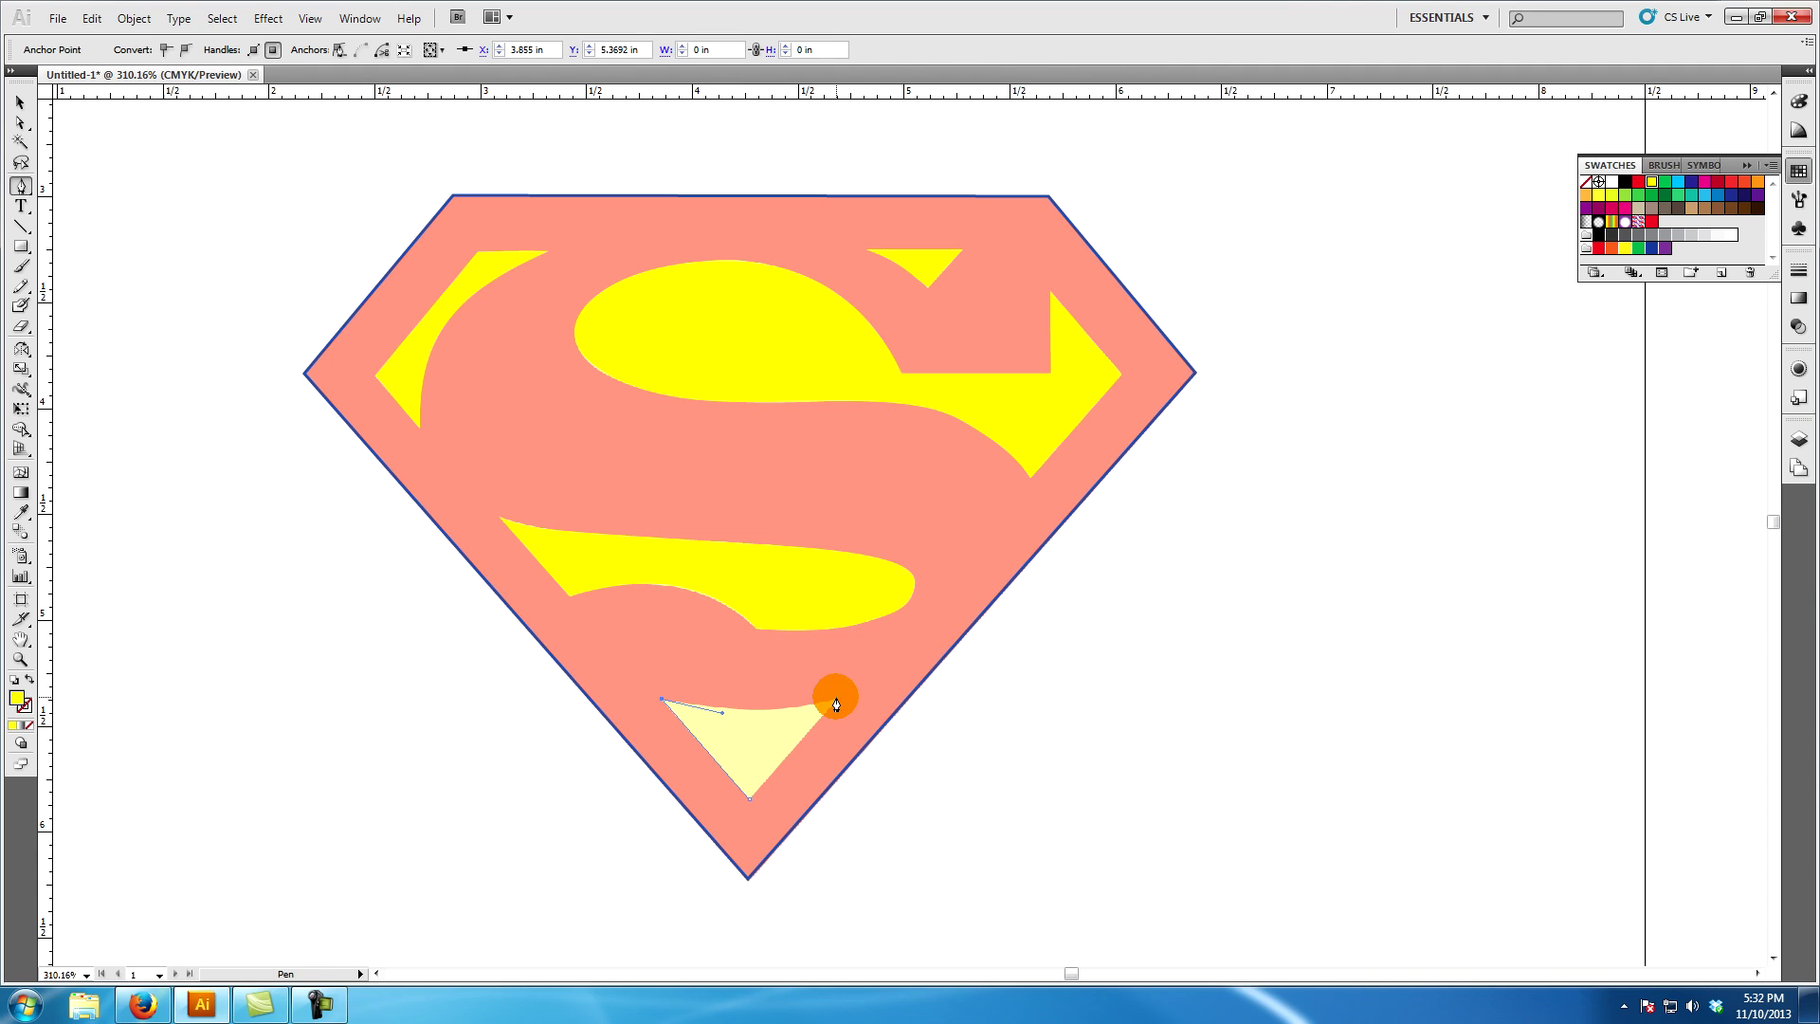
left_click(836, 703)
left_click_drag(836, 702, 873, 682)
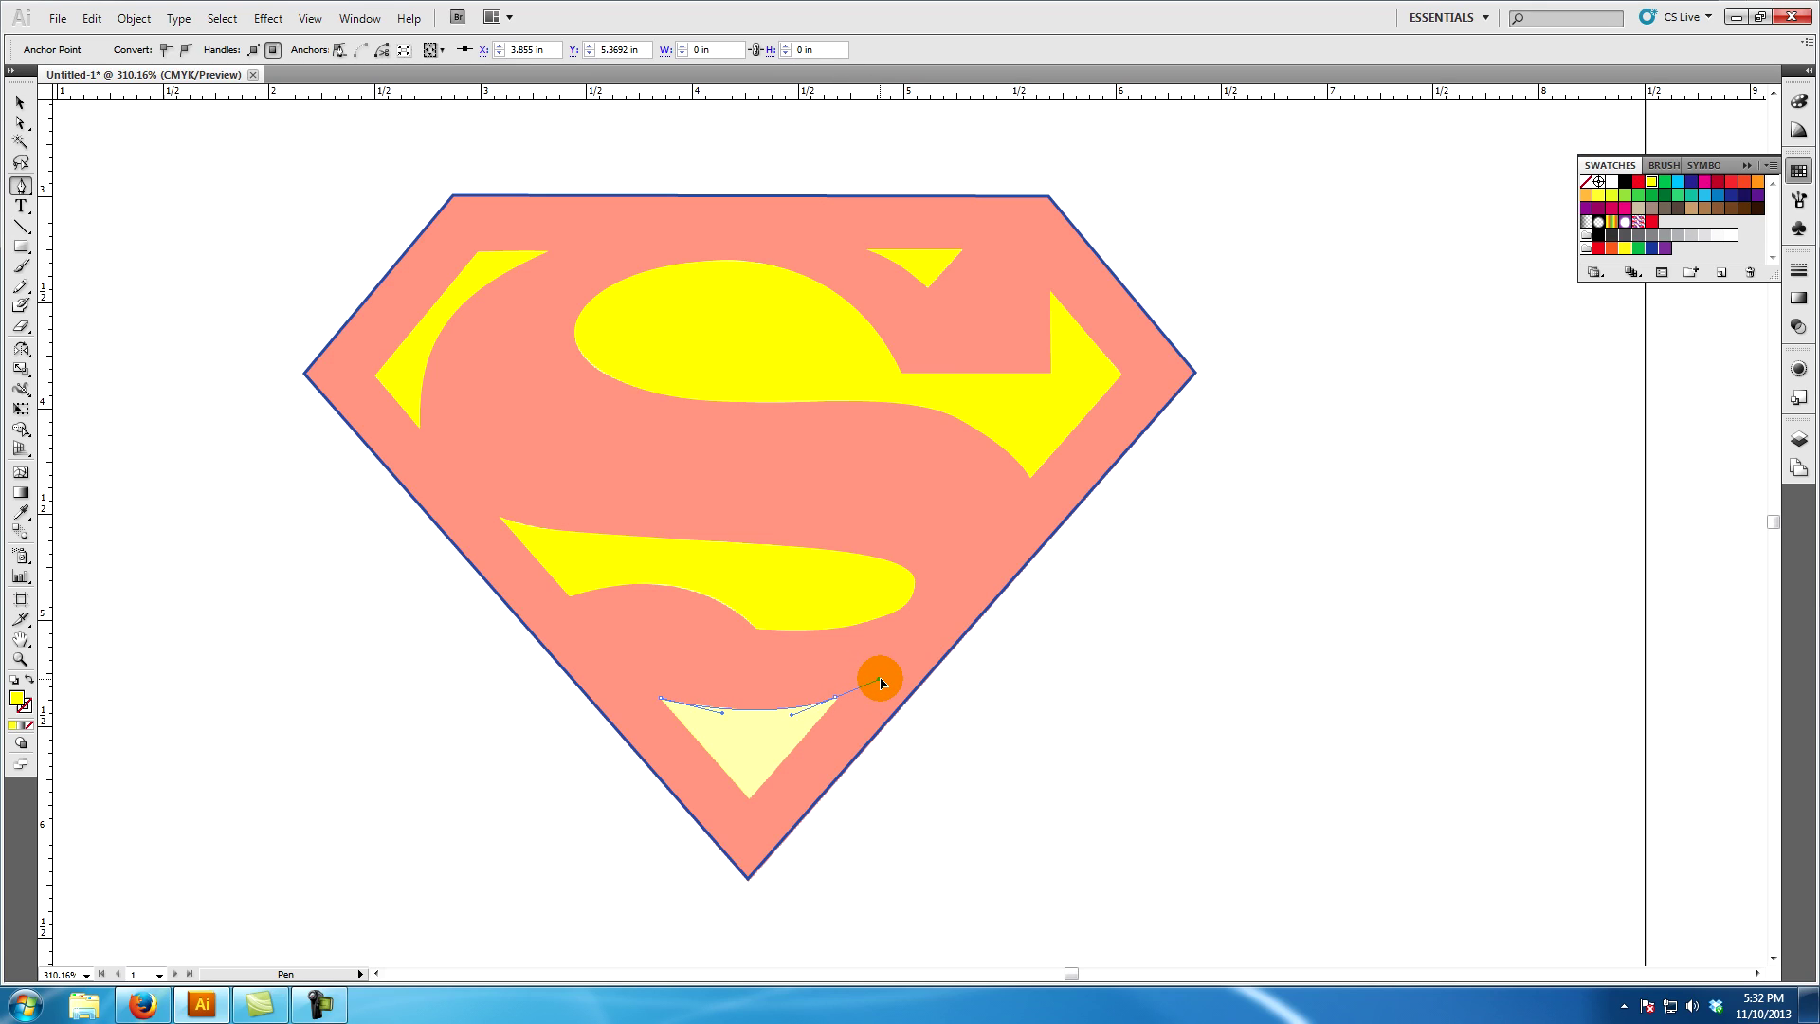
left_click_drag(880, 682, 792, 750)
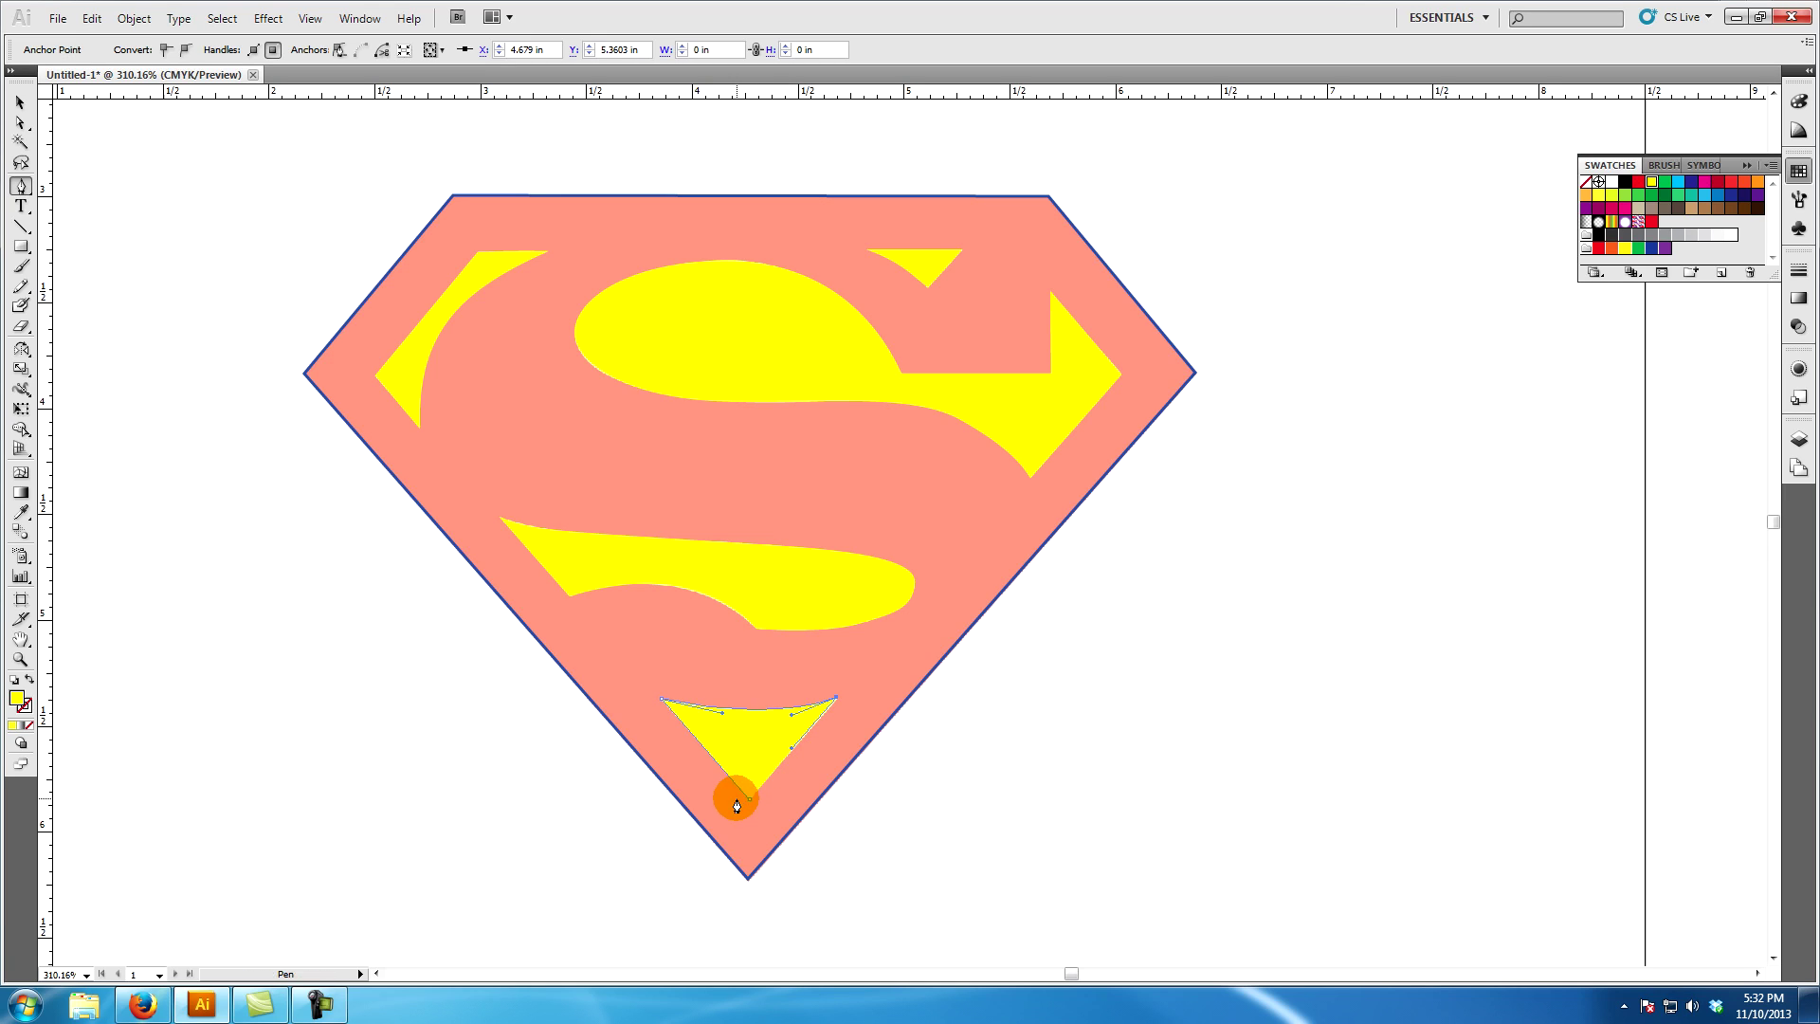
left_click(748, 799)
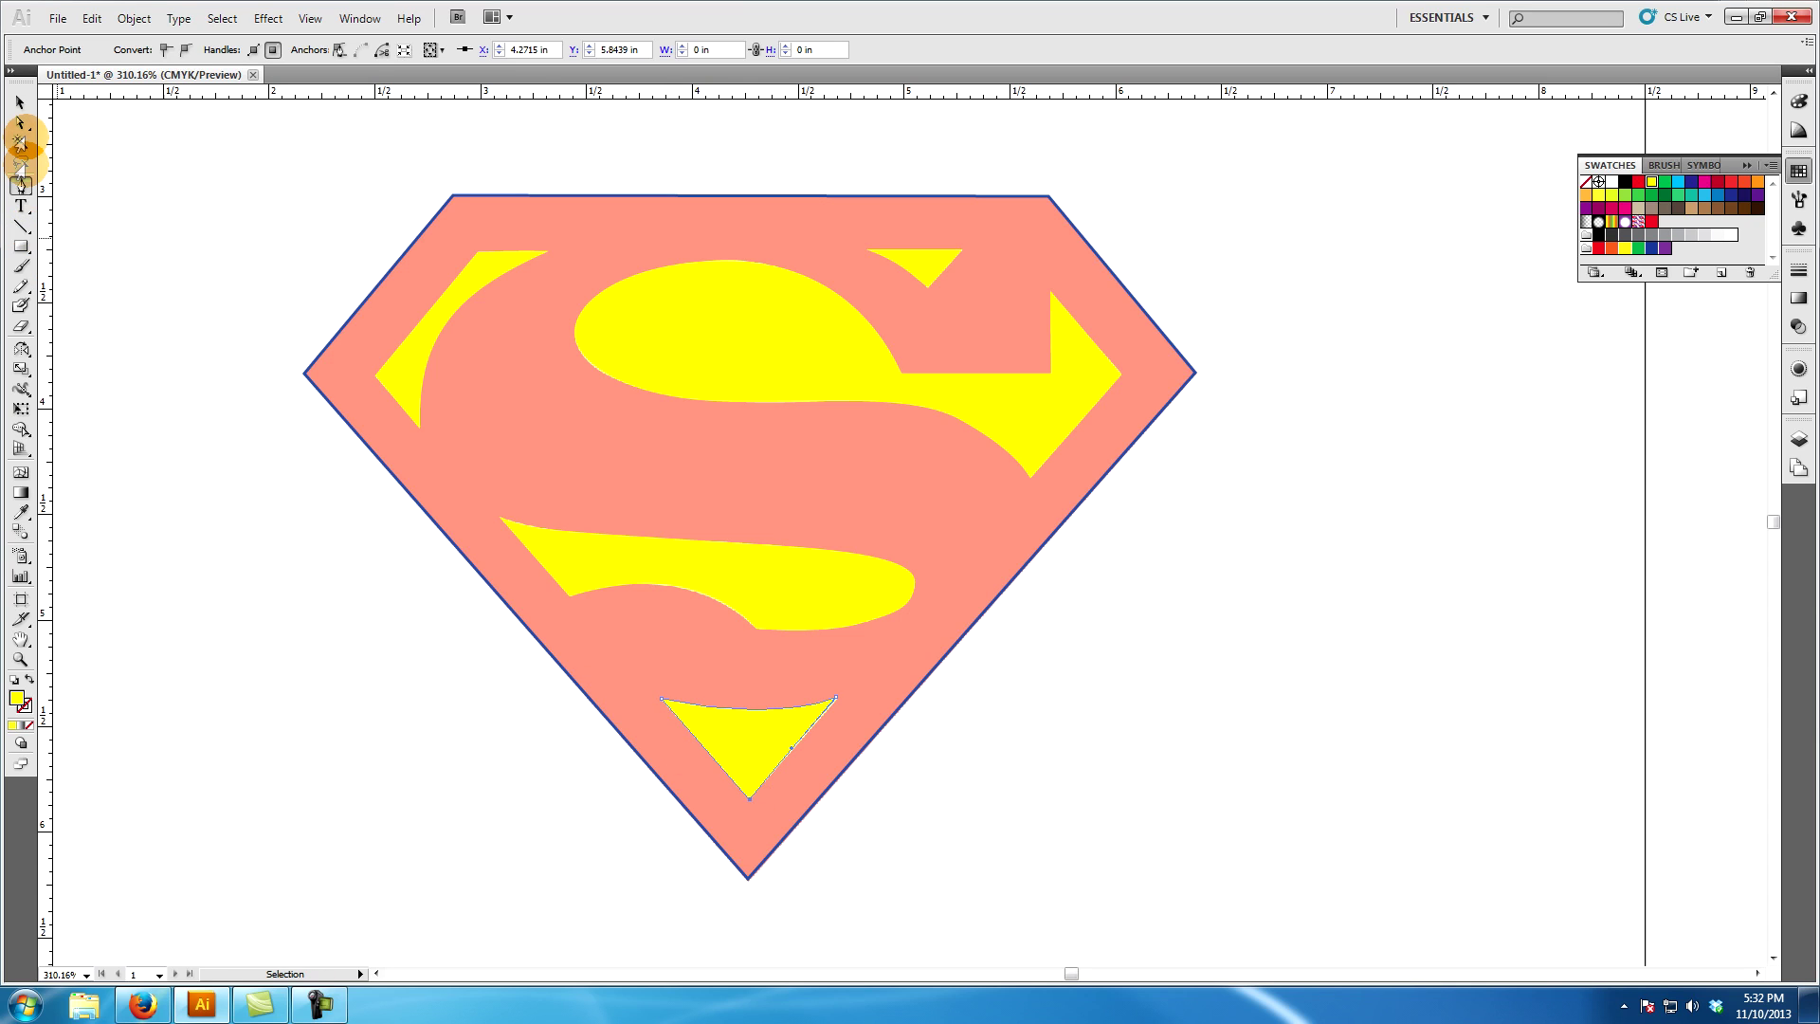
Nudge the bottom triangle's top-right anchor slightly right to fit the template, then deselect
left_click(19, 122)
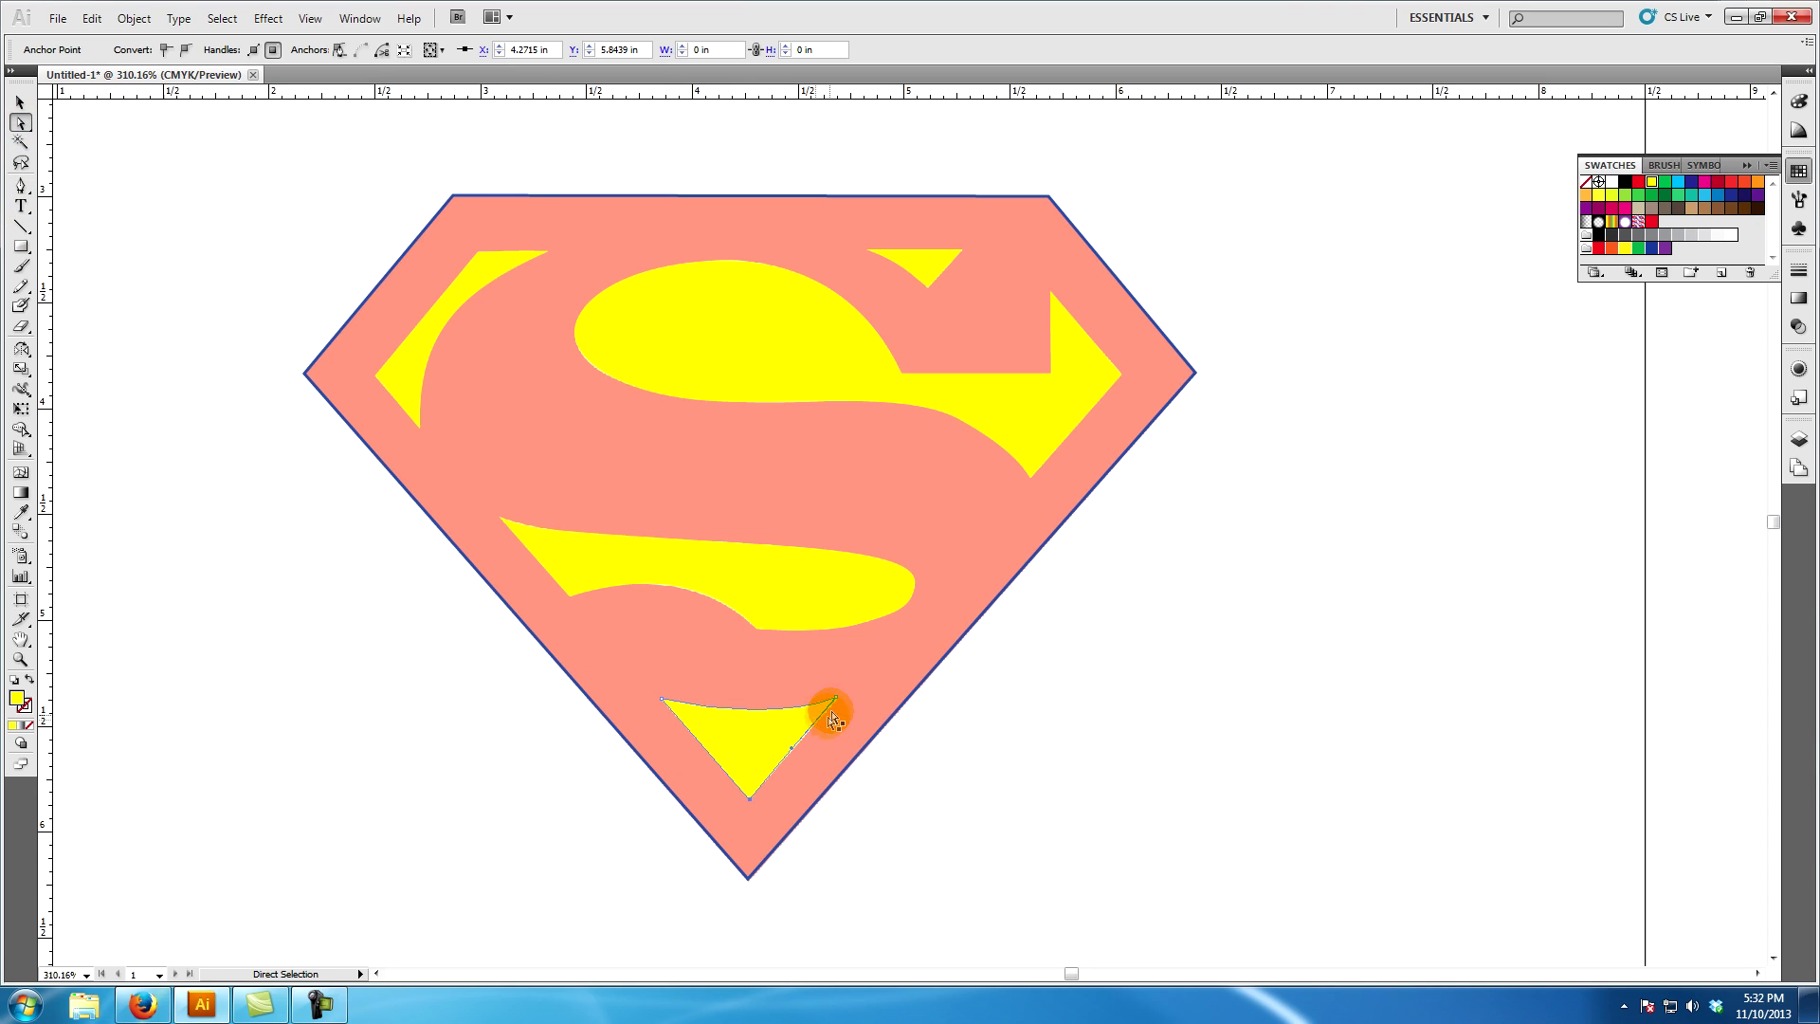
left_click_drag(837, 701, 844, 698)
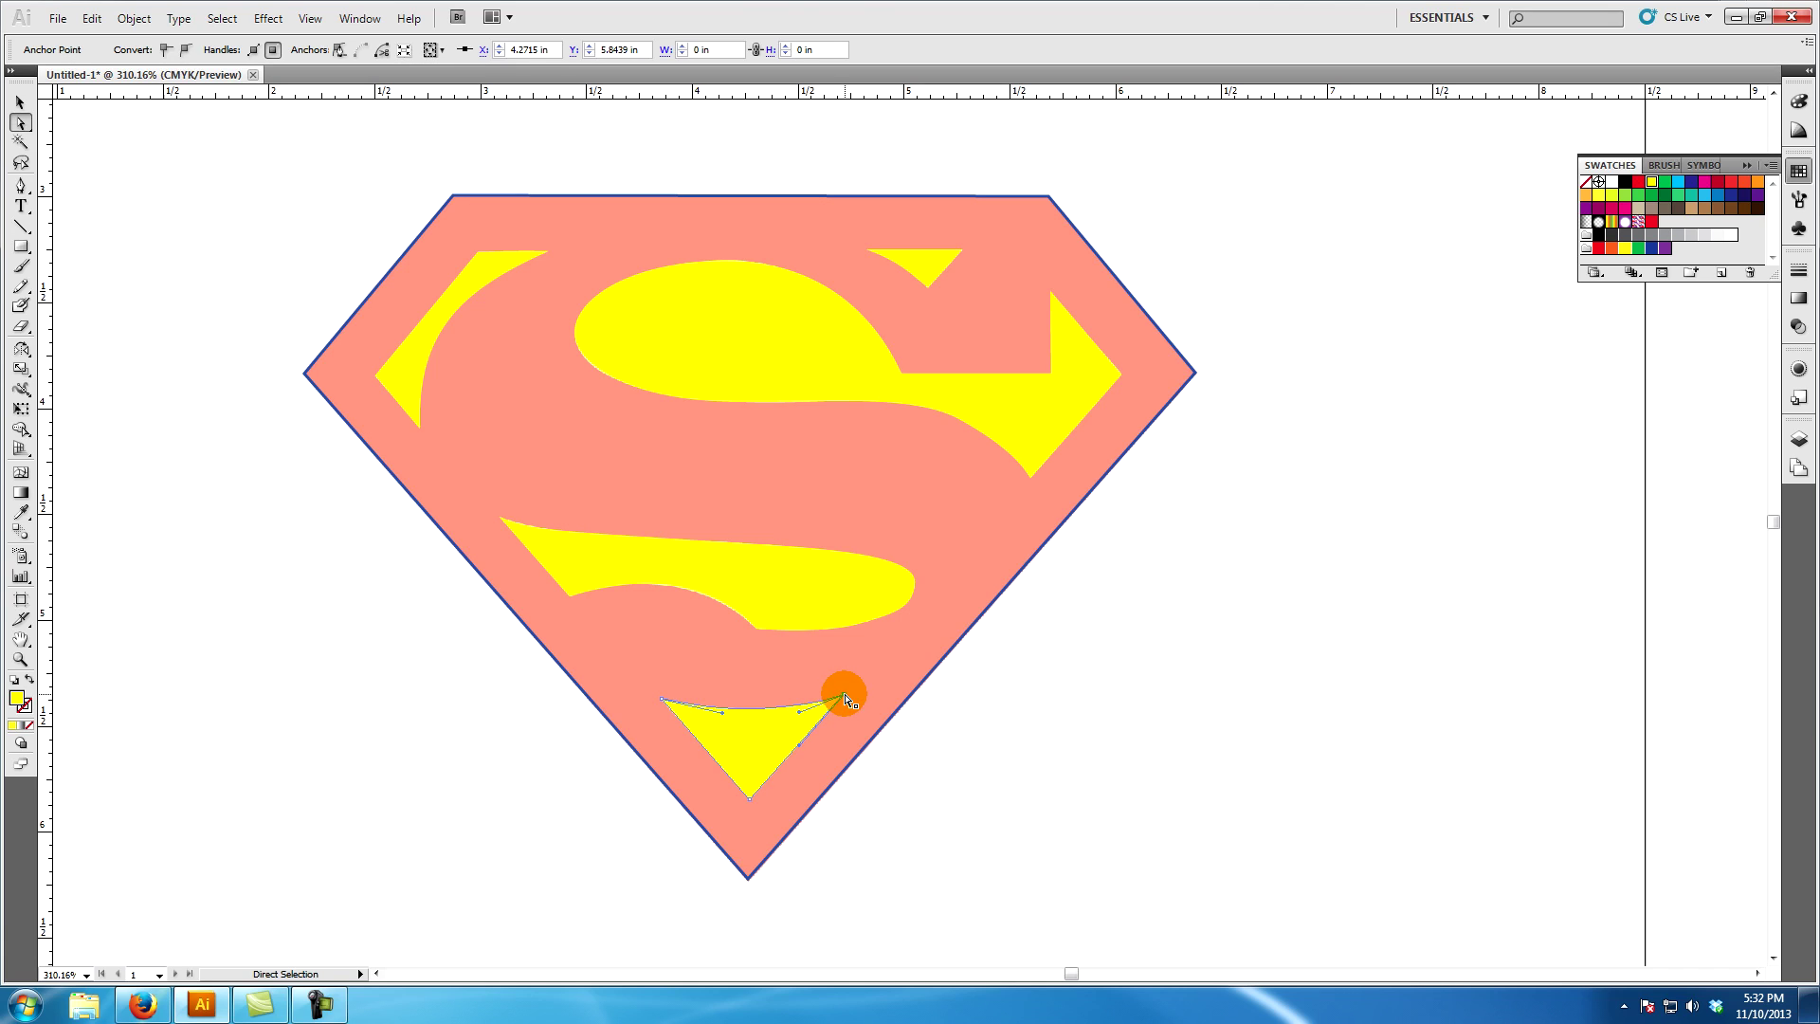
left_click(21, 102)
left_click(131, 144)
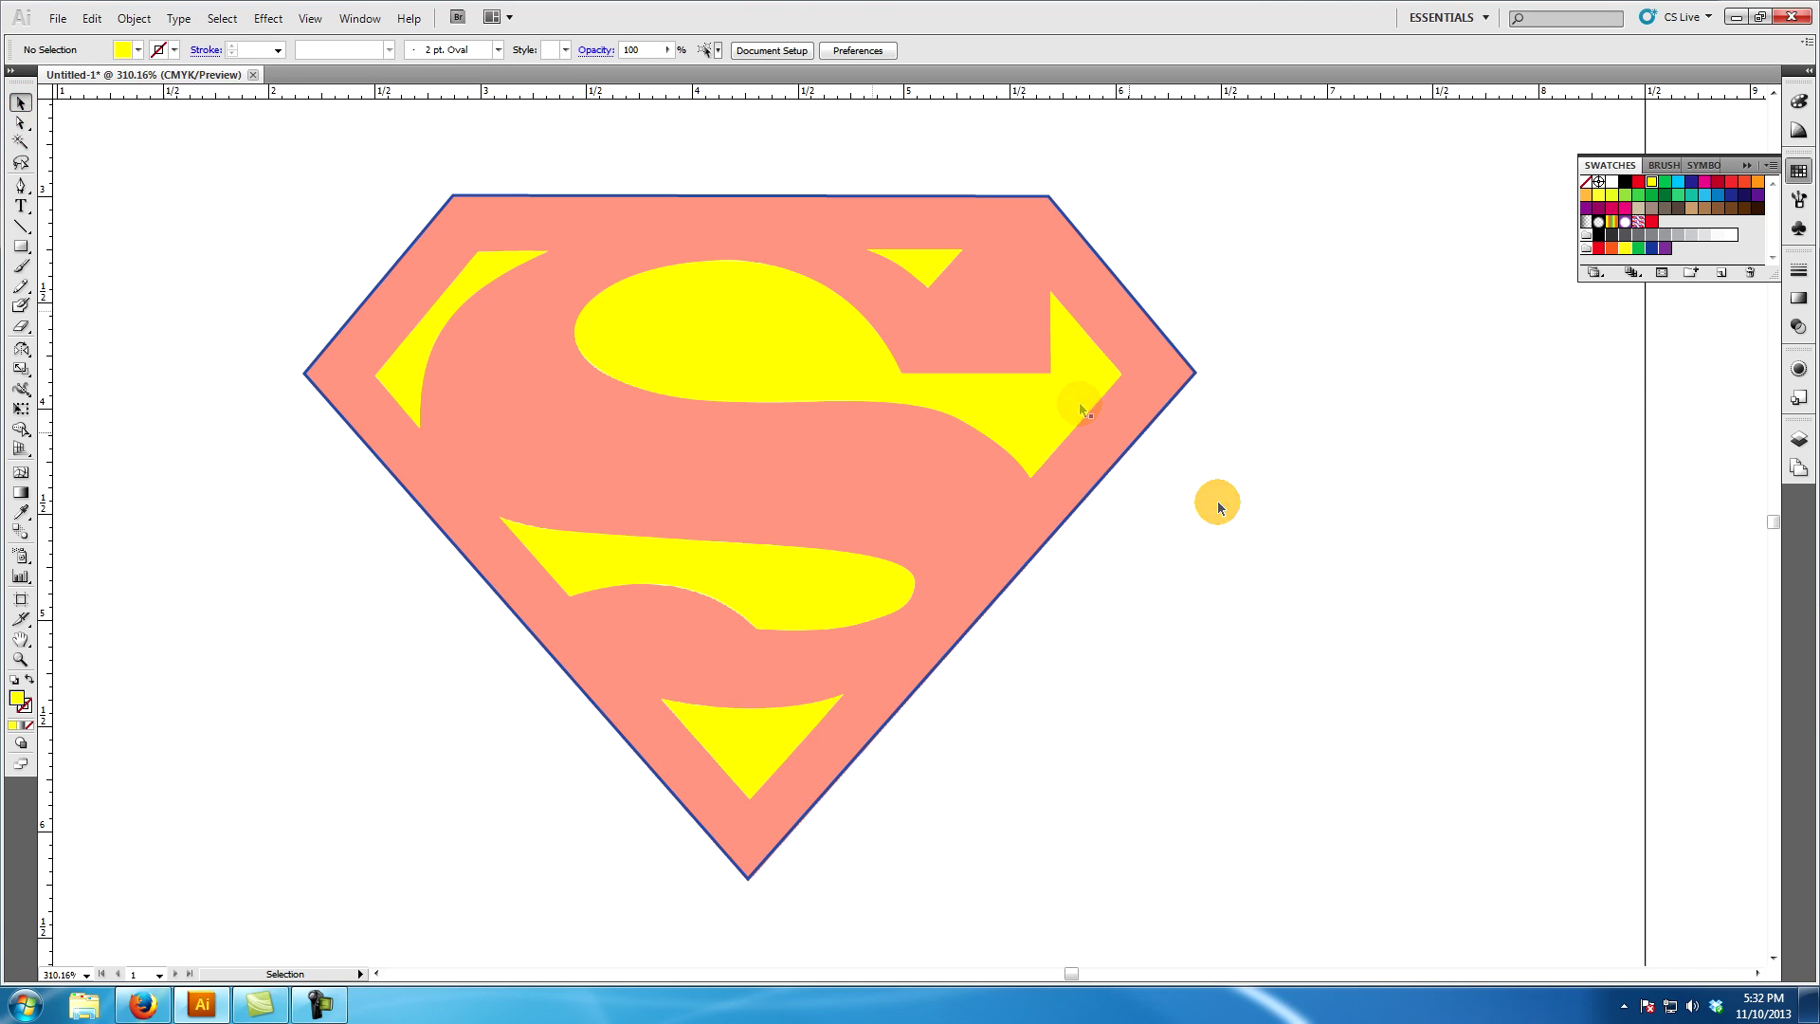
Give the shield shape a red swatch fill and set its stroke to None in the Color panel
left_click(1163, 337)
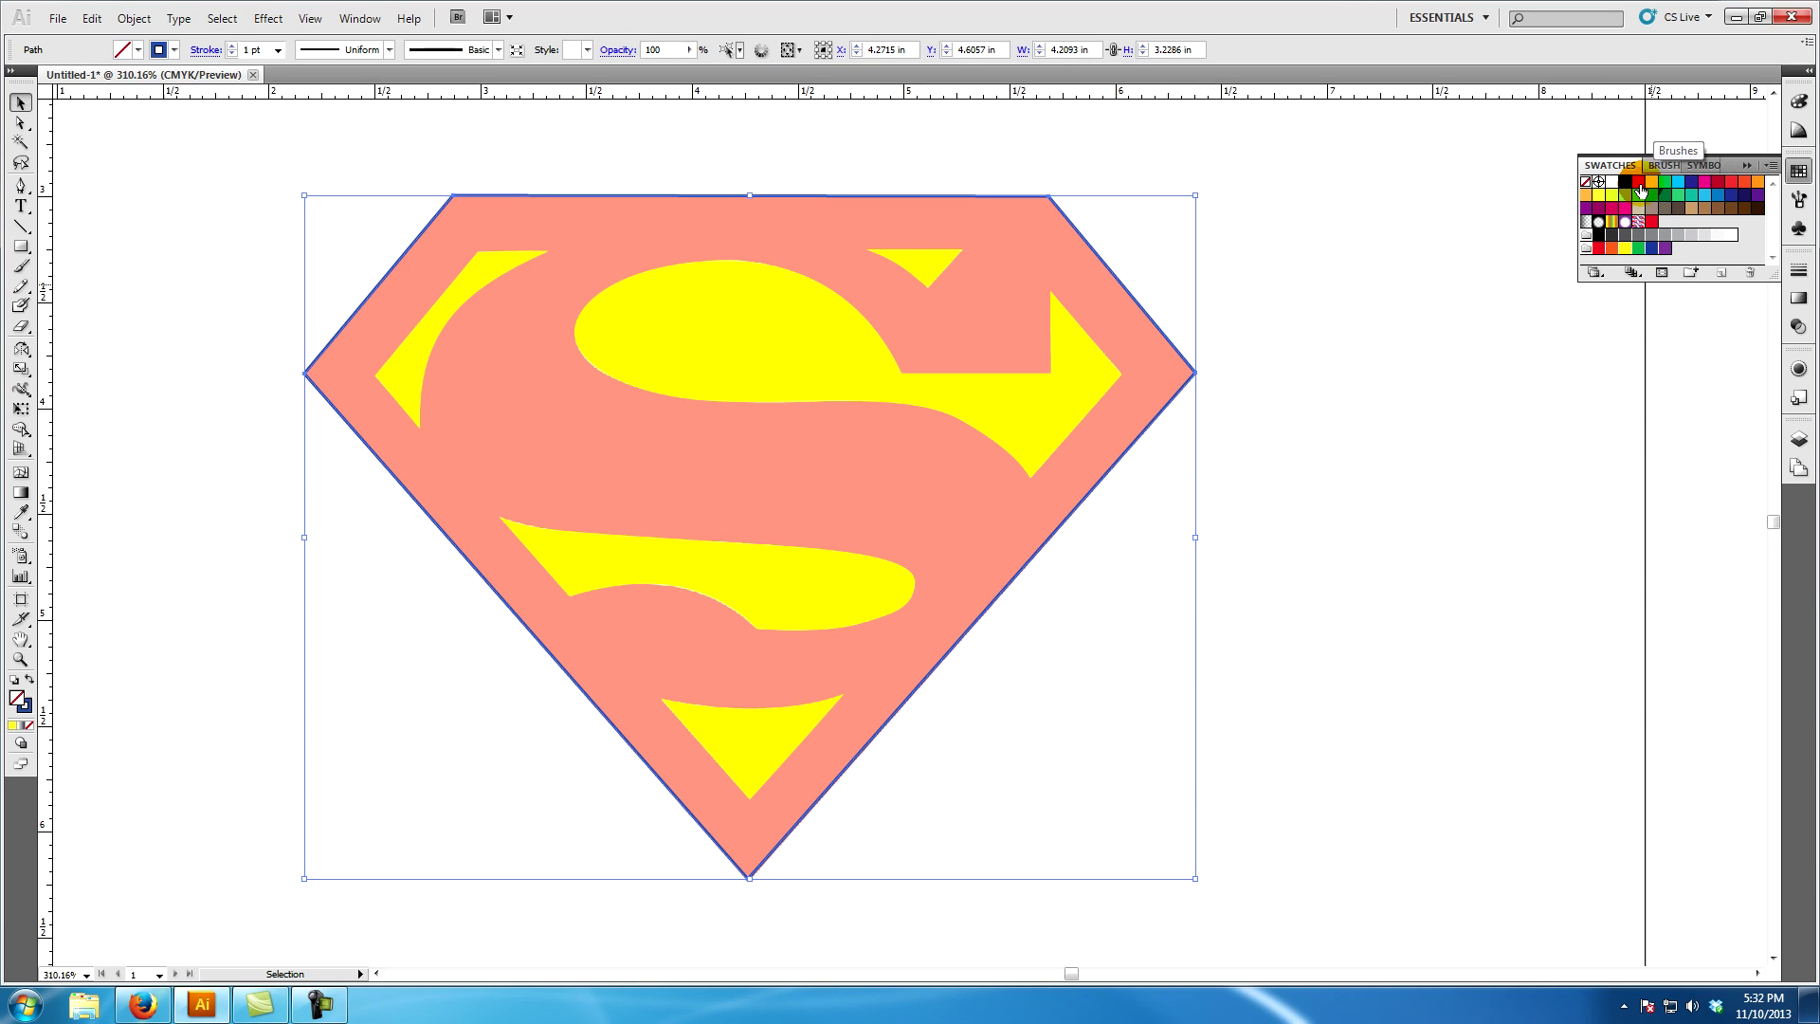
left_click(1651, 222)
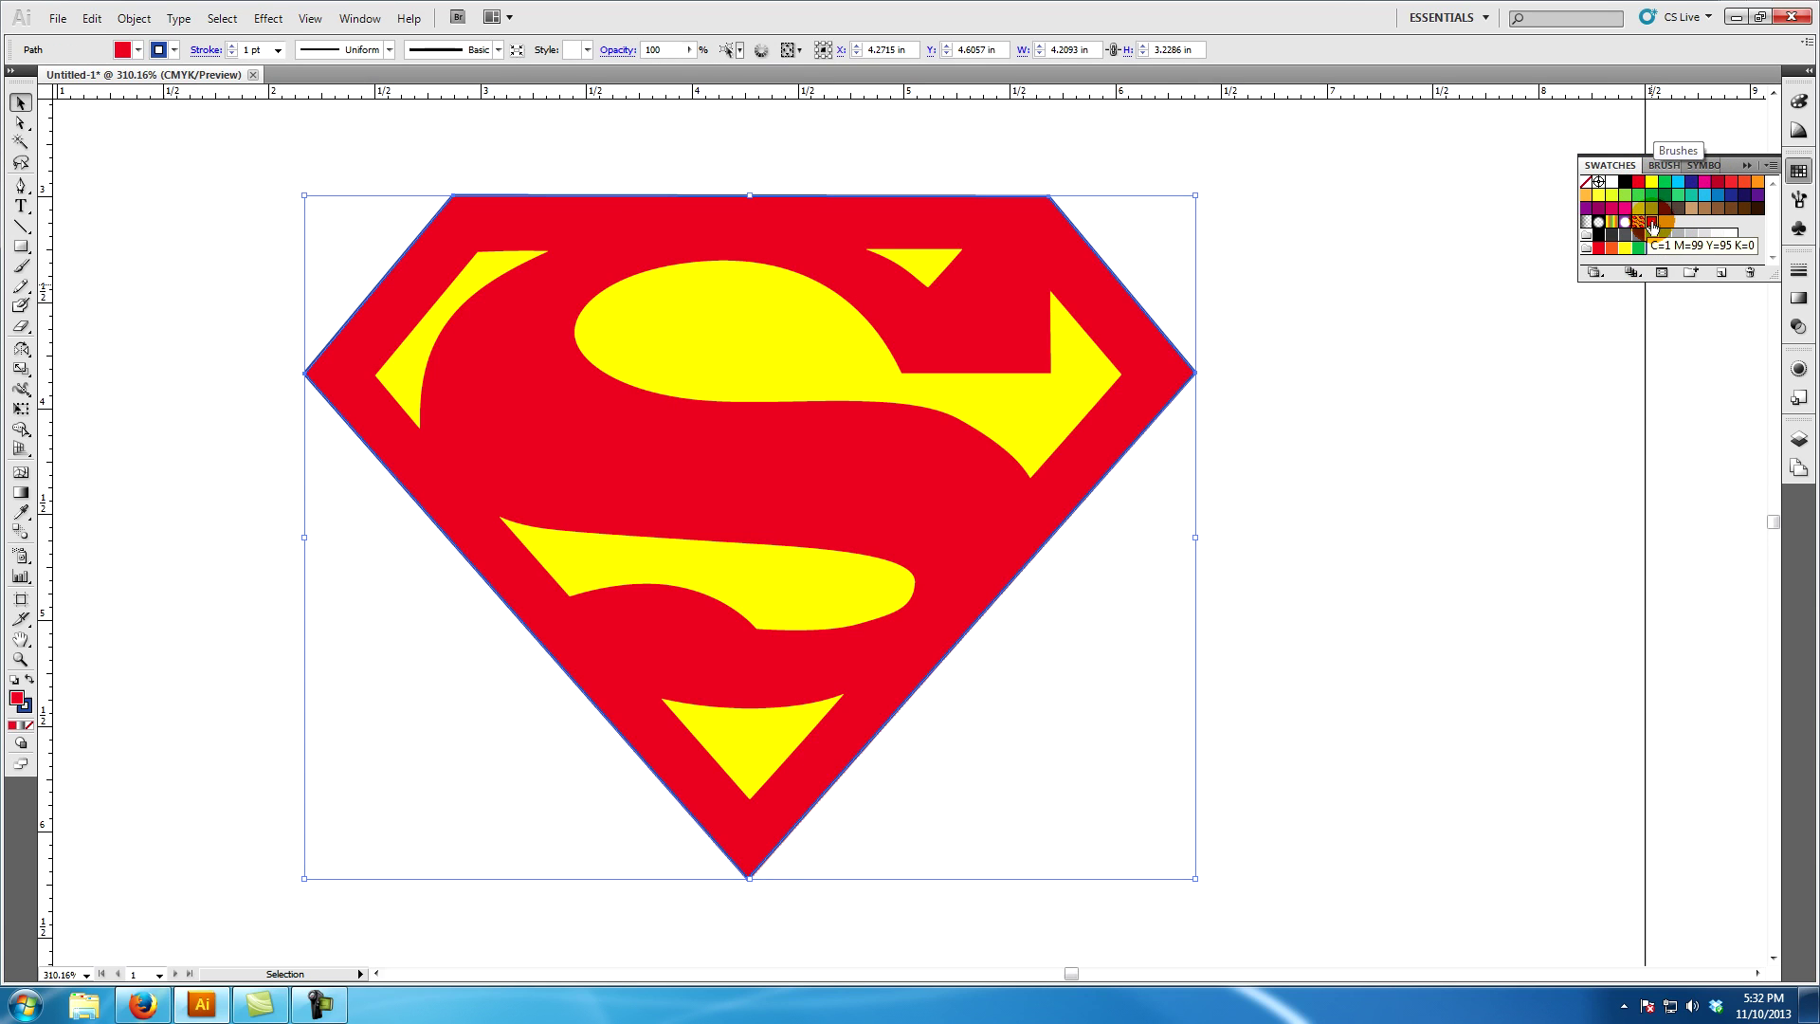
left_click(1798, 101)
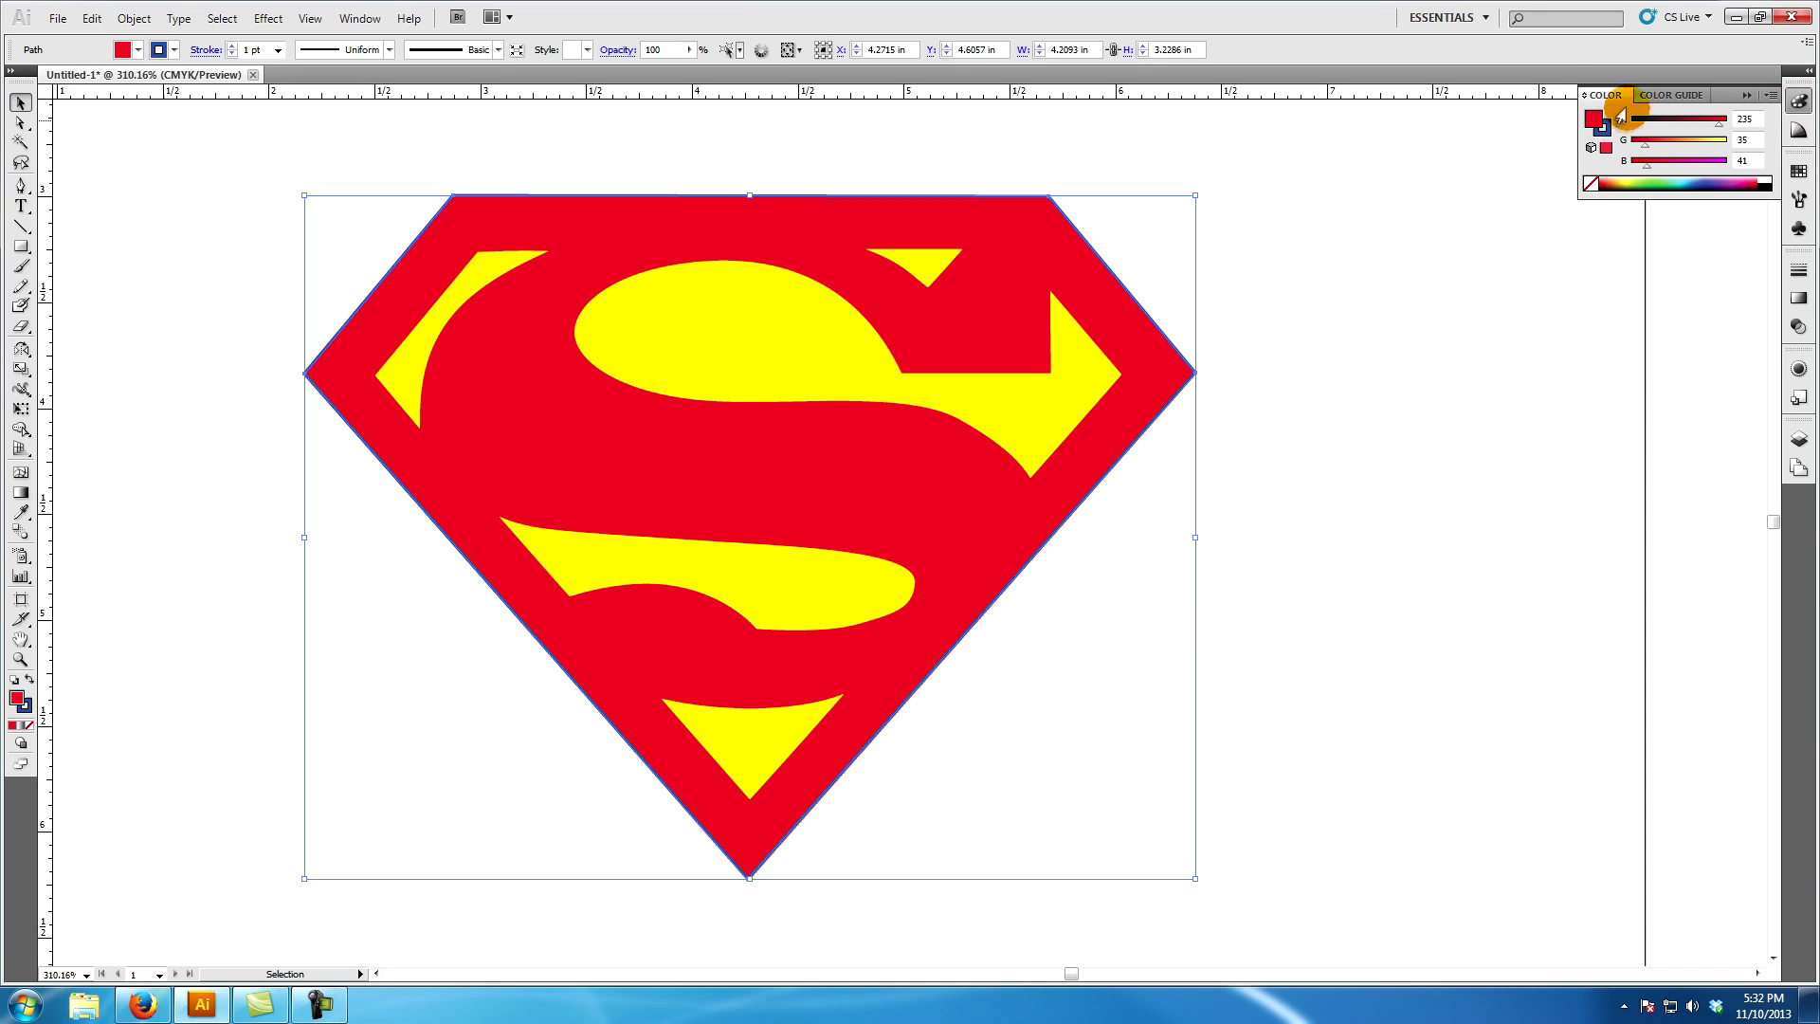
left_click(1602, 127)
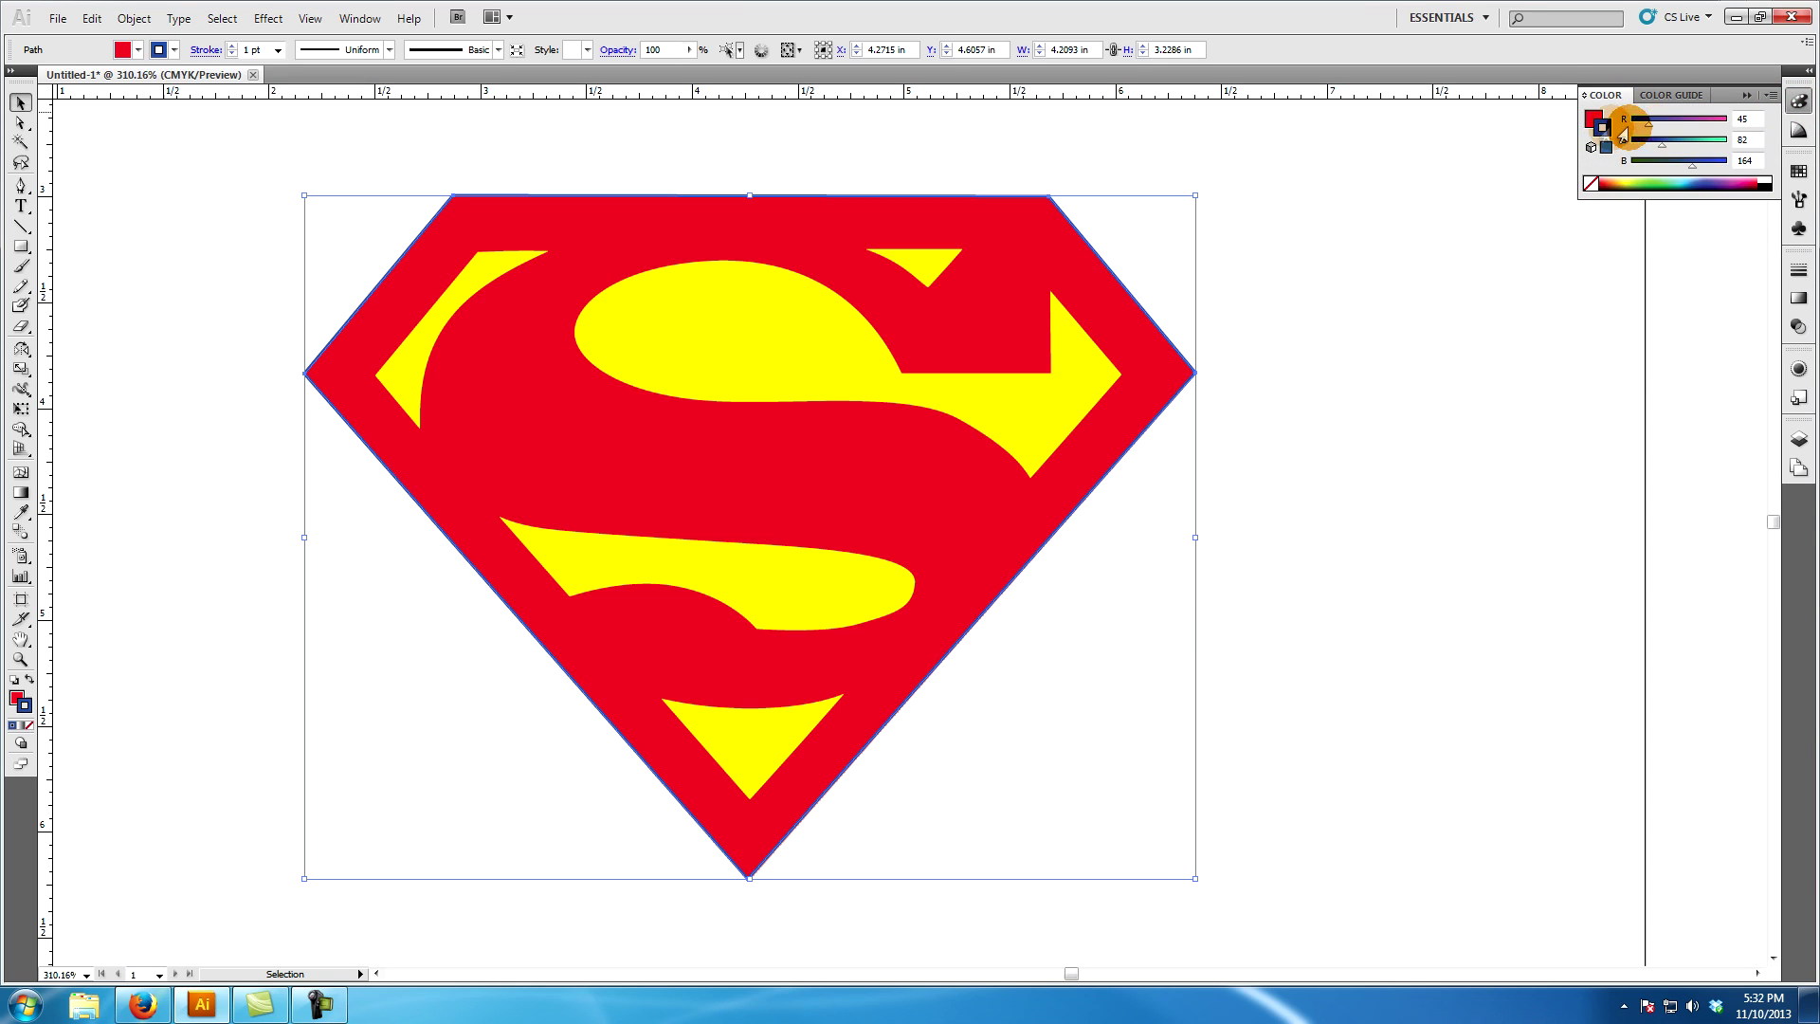
left_click(1590, 186)
left_click(1299, 163)
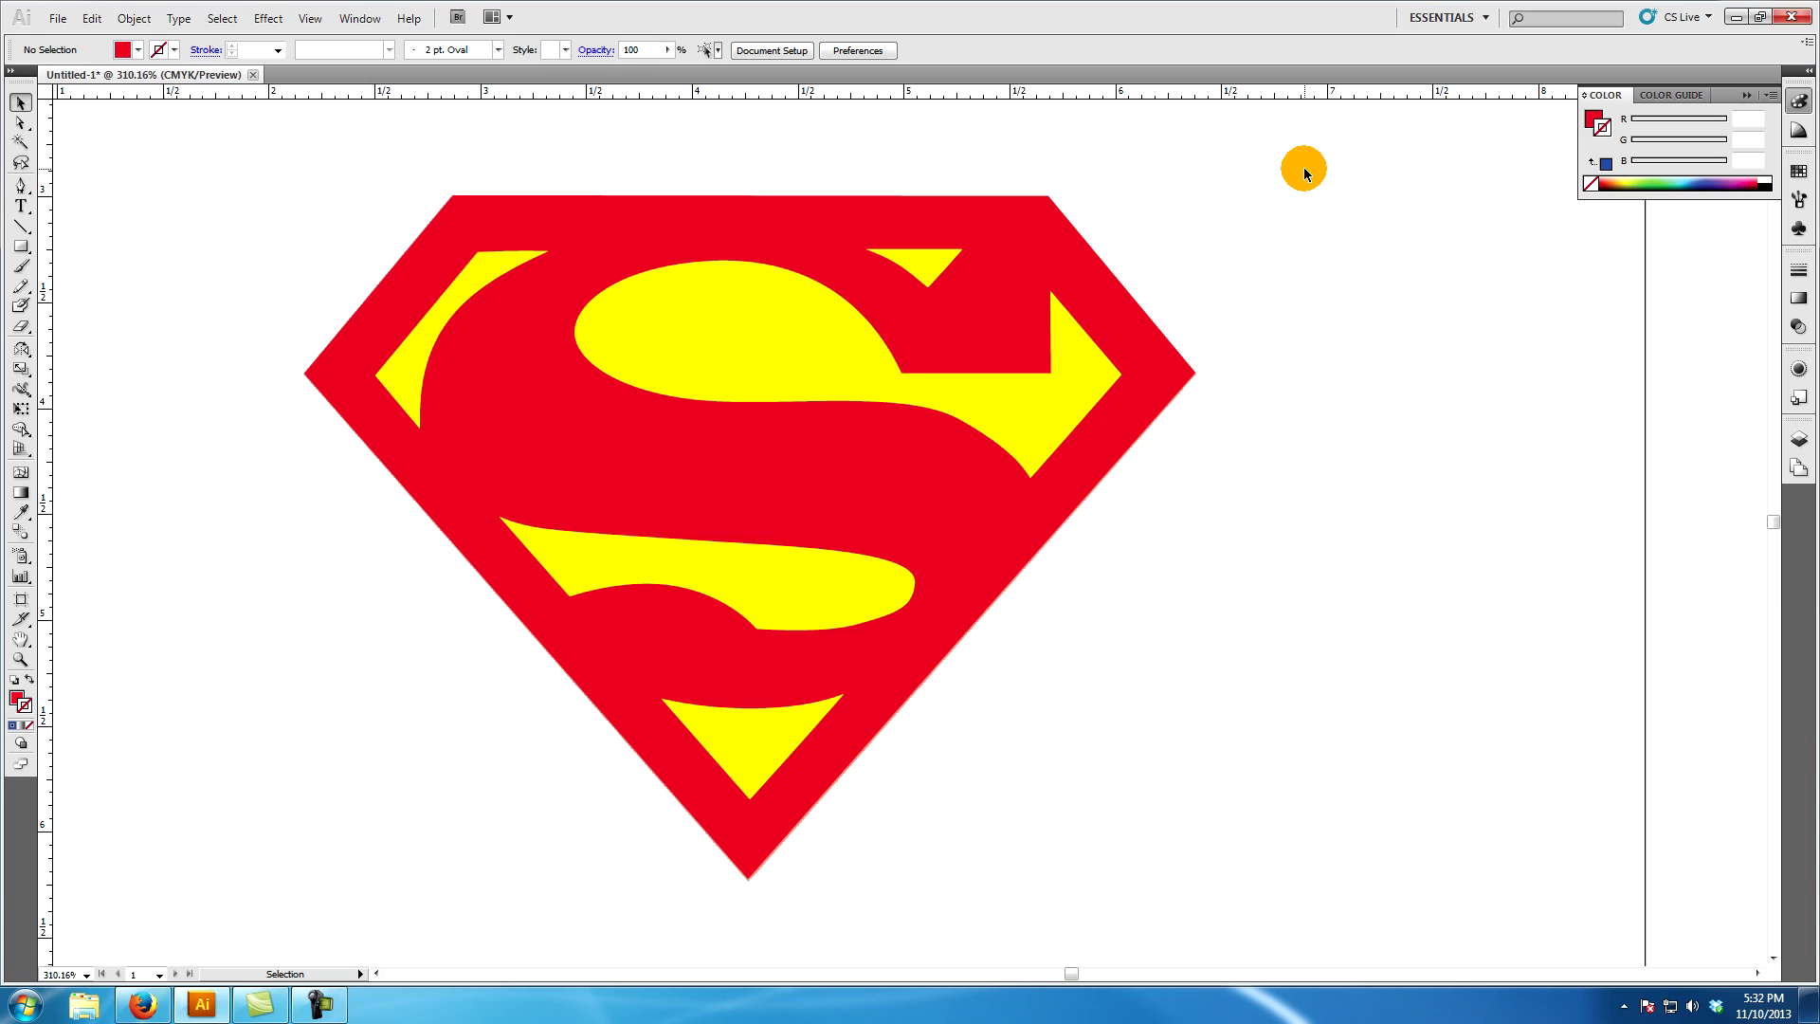